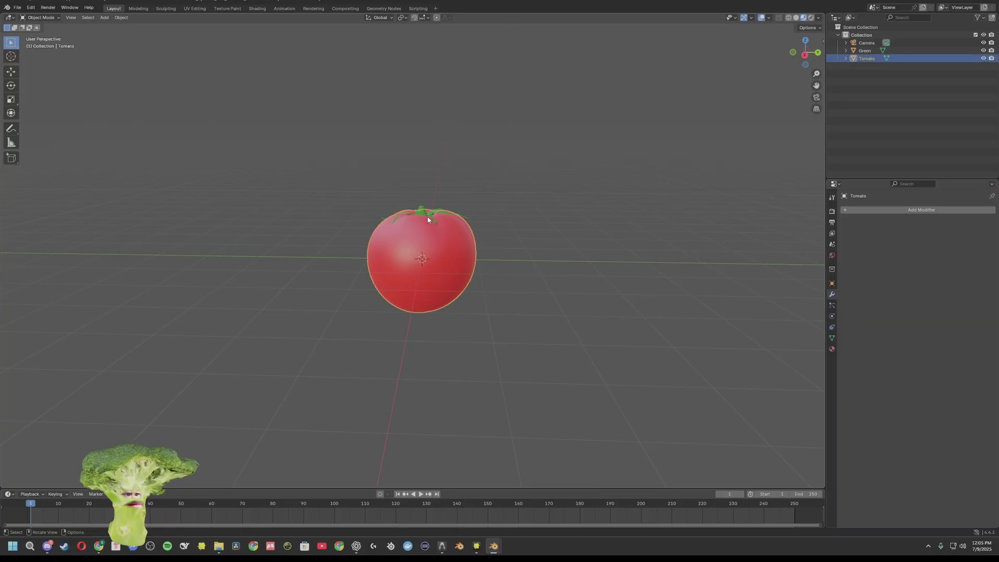
# Delete the camera and join the tomato body into the Green stem object with Ctrl+J.
pyautogui.click(429, 218)
pyautogui.press('a')
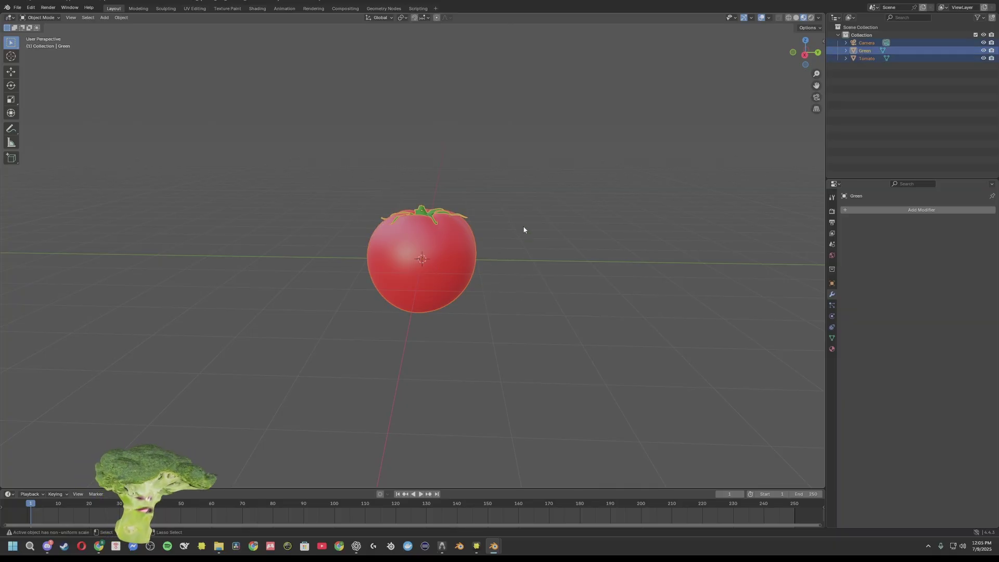
pyautogui.press('Delete')
pyautogui.scroll(1, 432, 263)
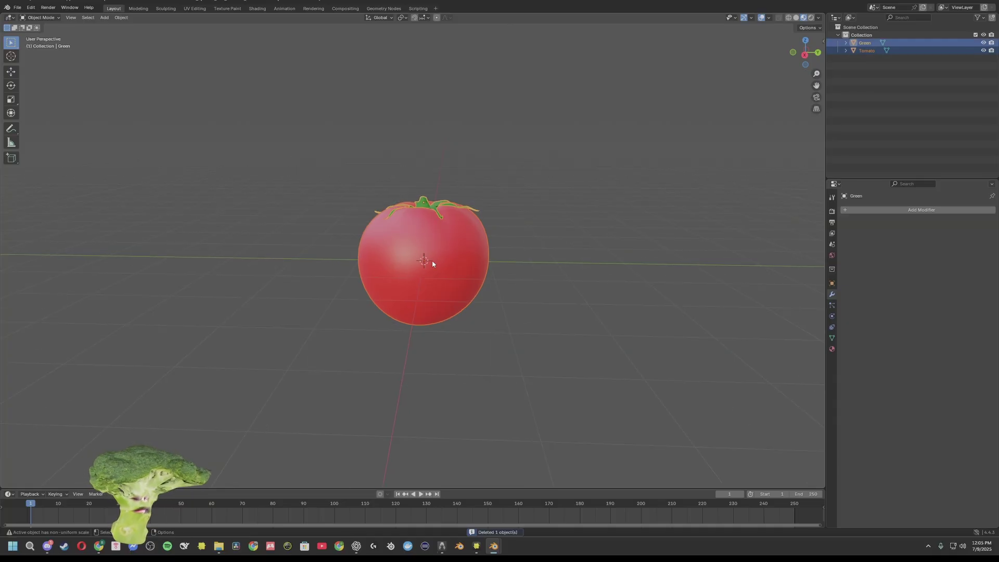
pyautogui.hotkey('ctrl', 'j')
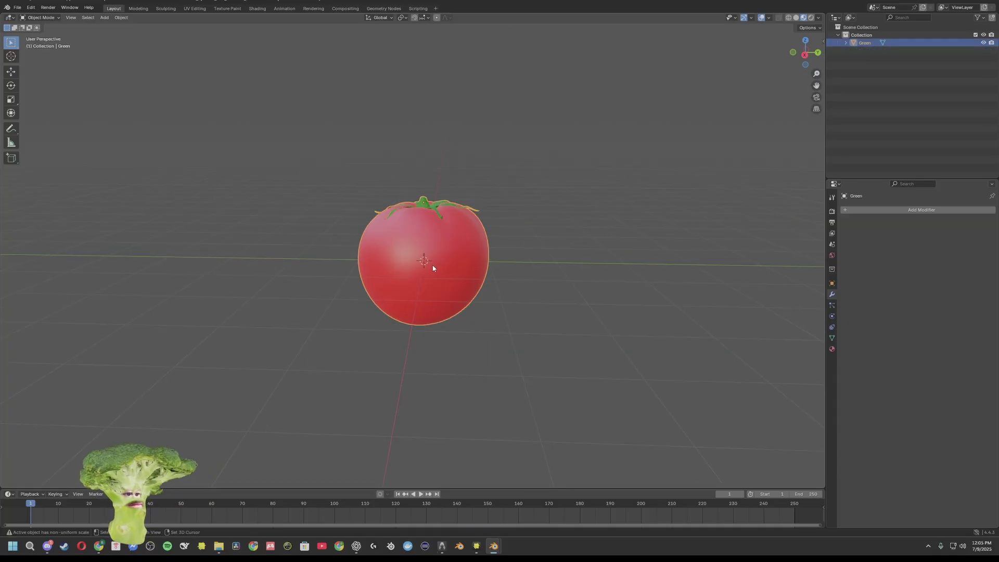
# Add a single-bone armature and enable In Front so it shows through the tomato.
pyautogui.hotkey('shift', 'a')
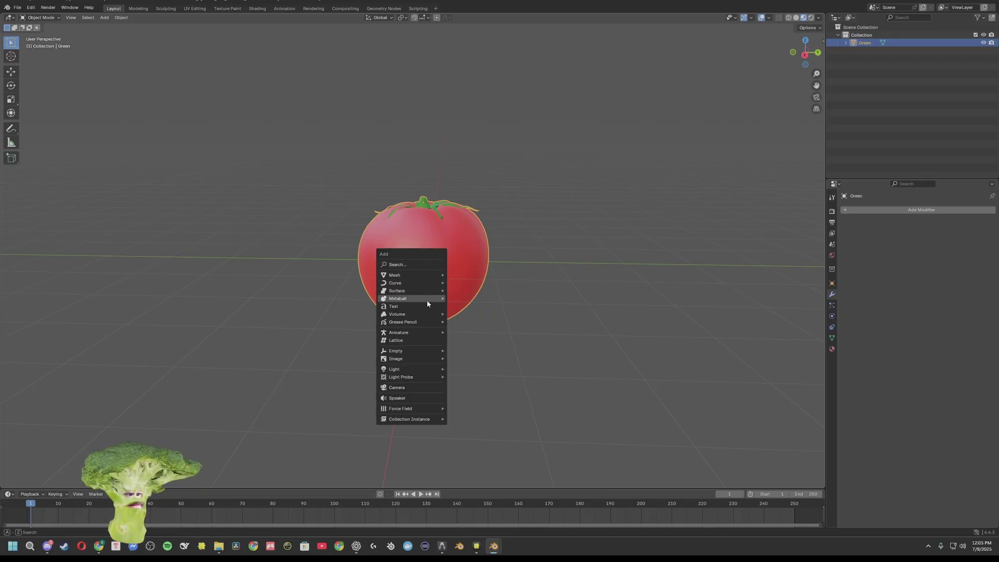
pyautogui.click(458, 332)
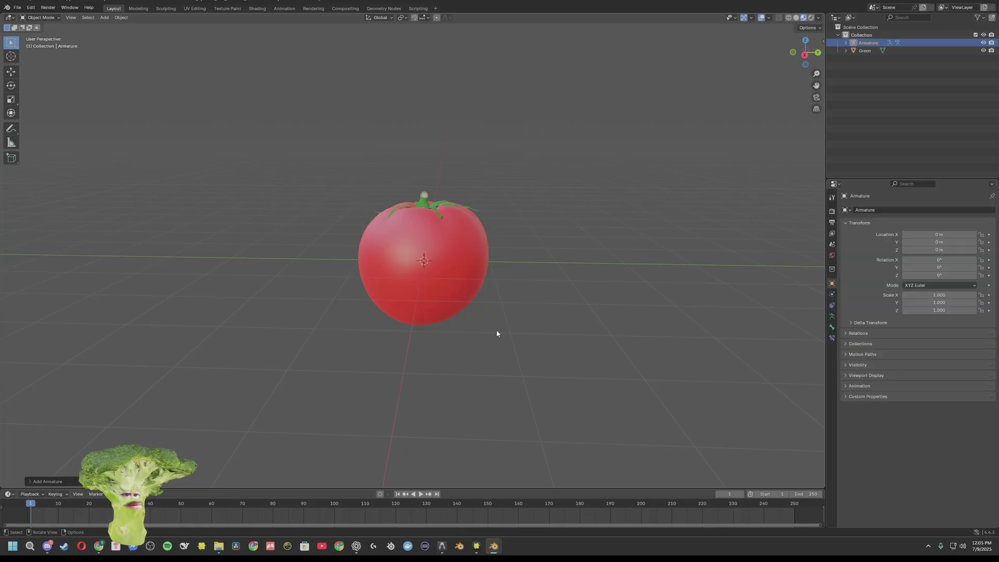
pyautogui.click(832, 317)
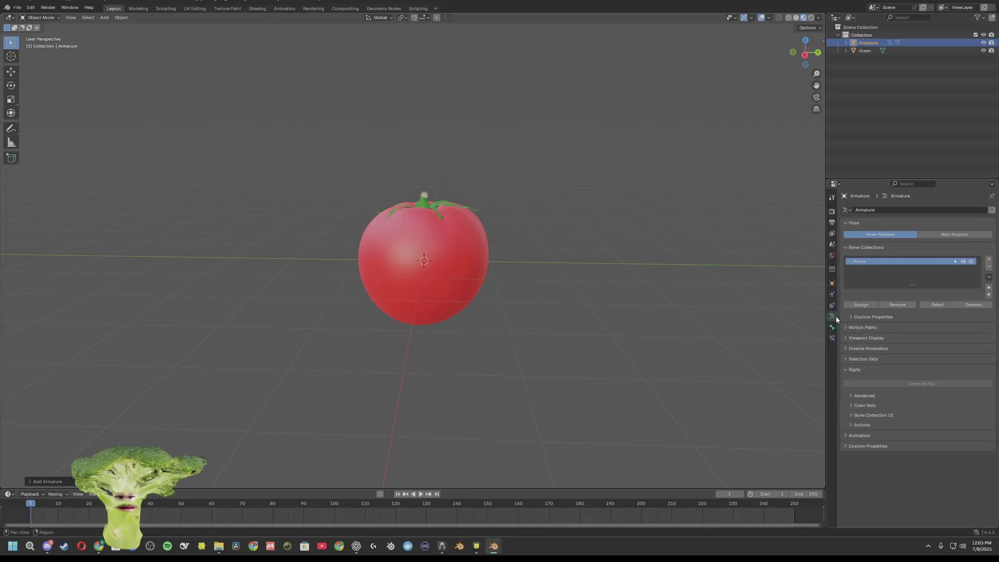
pyautogui.click(847, 339)
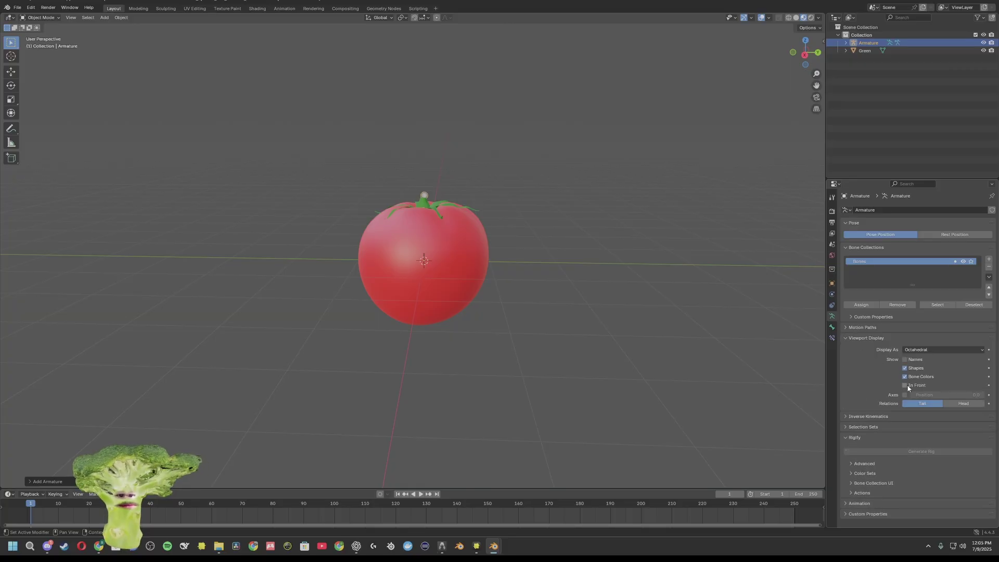
pyautogui.click(906, 386)
# Move and scale the bone so it runs from the stem down into the tomato.
pyautogui.hotkey('shift', 'space')
pyautogui.press('g')
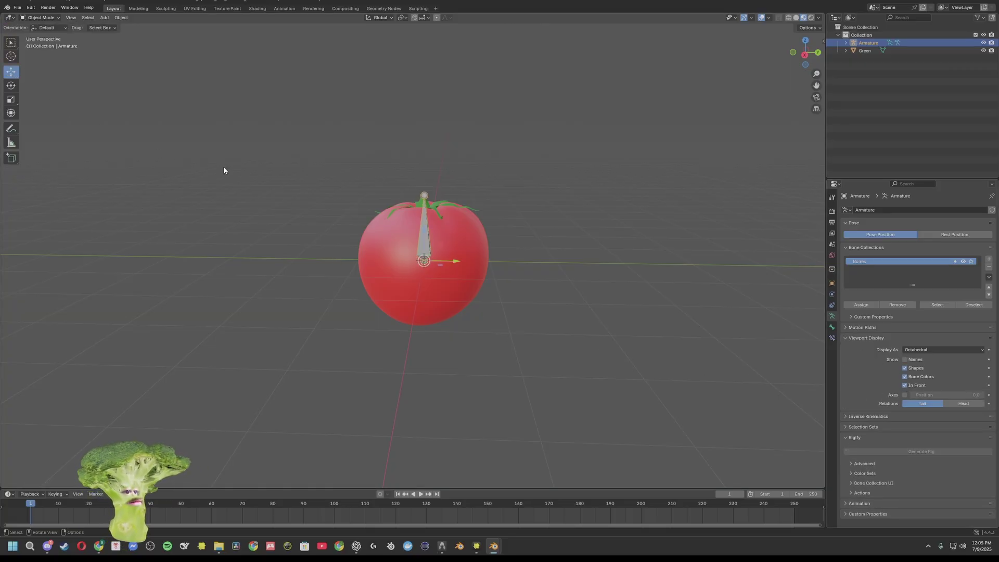
pyautogui.press('g')
pyautogui.press('x')
pyautogui.click(432, 253)
pyautogui.hotkey('shift', 'space')
pyautogui.press('s')
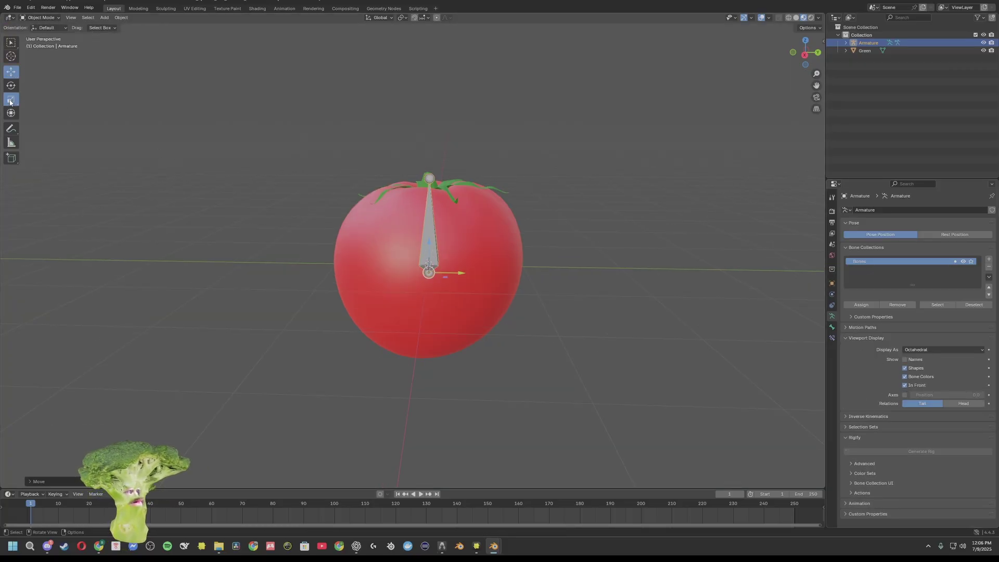
pyautogui.press('g')
pyautogui.press('z')
pyautogui.click(465, 300)
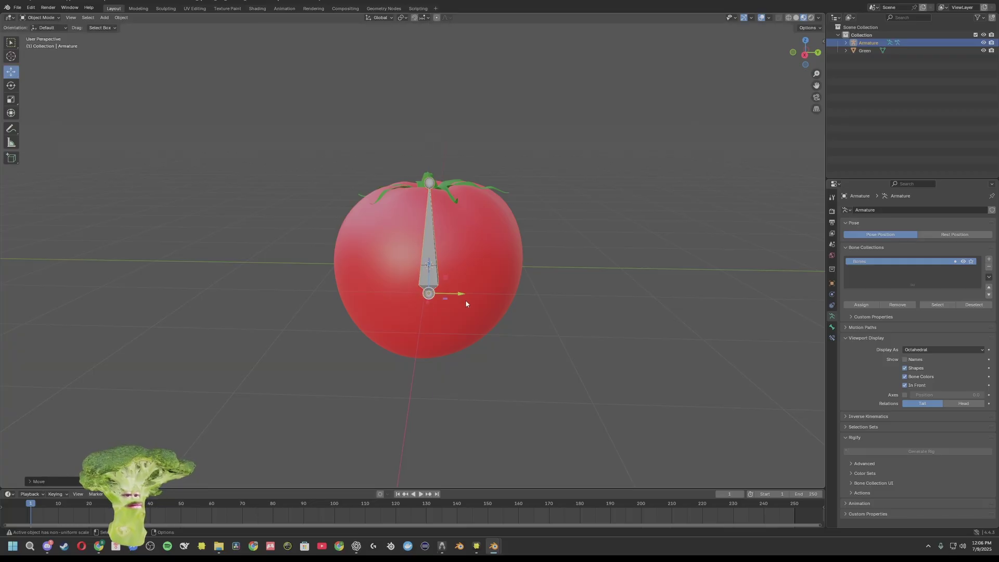
pyautogui.hotkey('shift', 'space')
pyautogui.press('g')
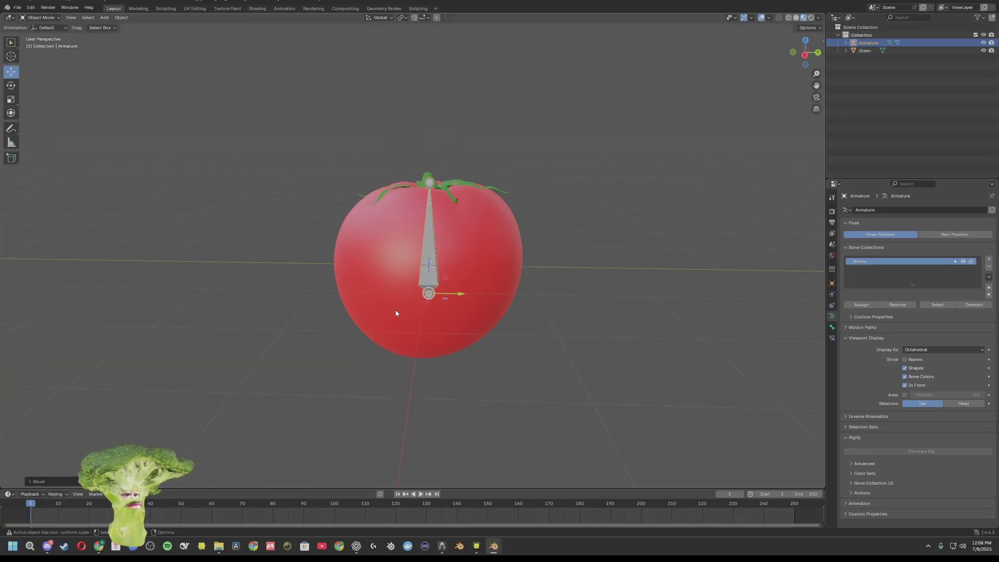
# In Edit Mode, extrude Bone.001 straight down along Z from the first bone's bottom joint.
pyautogui.click(40, 17)
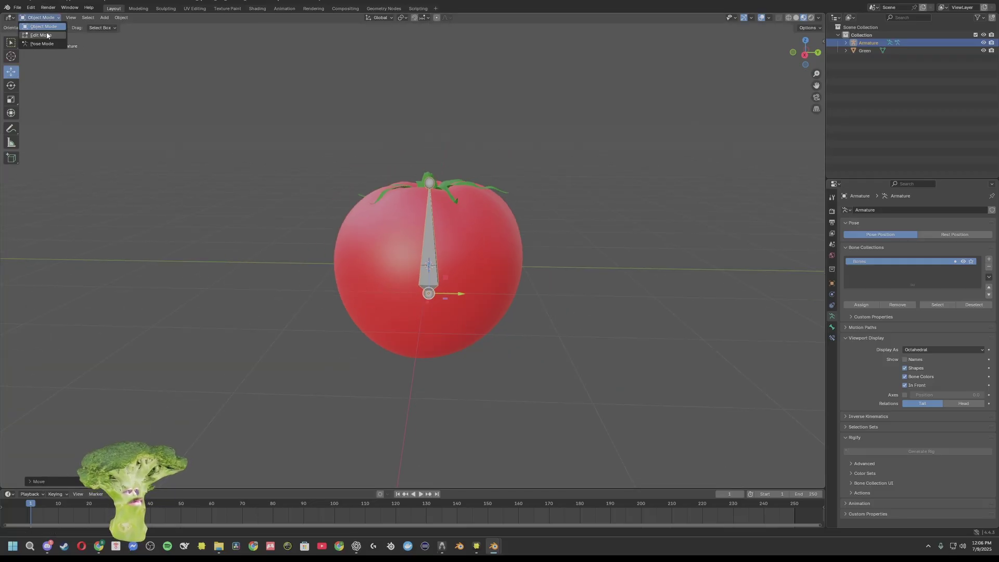
pyautogui.click(39, 34)
pyautogui.click(430, 295)
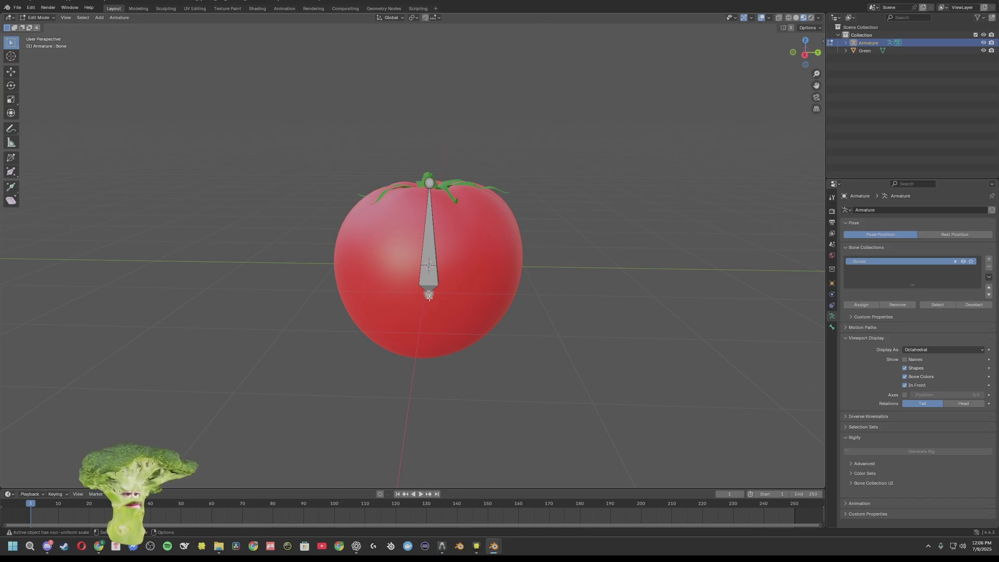
pyautogui.press('e')
pyautogui.press('z')
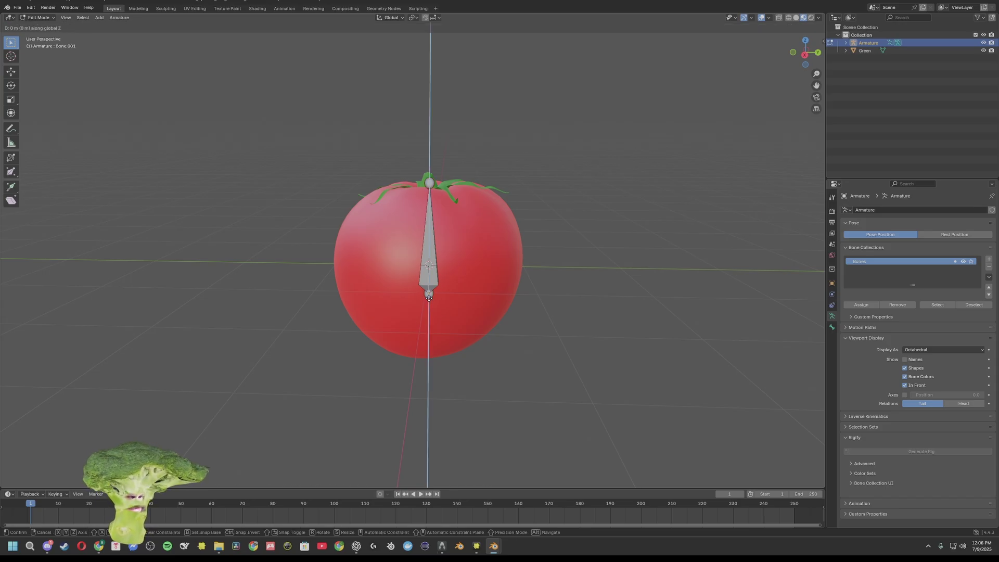
pyautogui.click(430, 359)
# Check the two-bone chain at an angle, return to Object Mode, and select the tomato mesh.
pyautogui.hotkey('shift', 'space')
pyautogui.press('s')
pyautogui.moveTo(429, 359); pyautogui.dragTo(442, 271, button='middle')
pyautogui.scroll(-1, 443, 272)
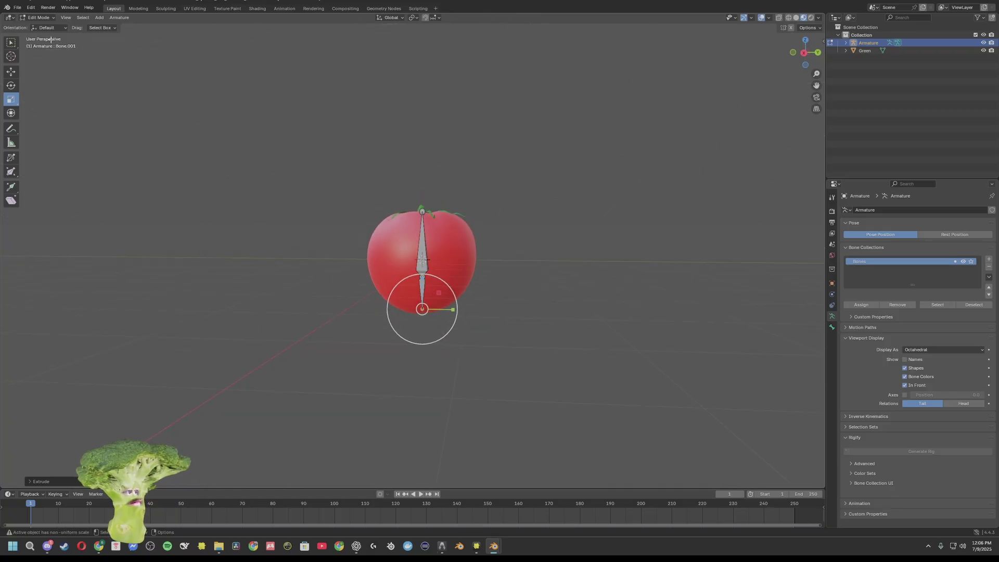
pyautogui.click(39, 17)
pyautogui.click(41, 24)
pyautogui.click(460, 256)
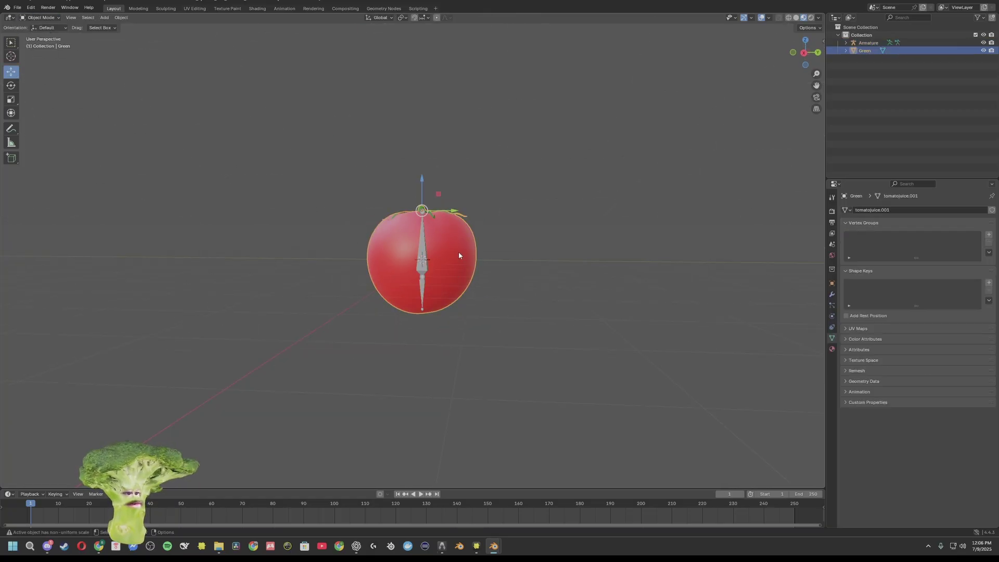
# Parent the Green tomato mesh to the Armature with Automatic Weights and apply the armature's transform.
pyautogui.keyDown('shift'); pyautogui.click(422, 255); pyautogui.keyUp('shift')
pyautogui.hotkey('ctrl', 'p')
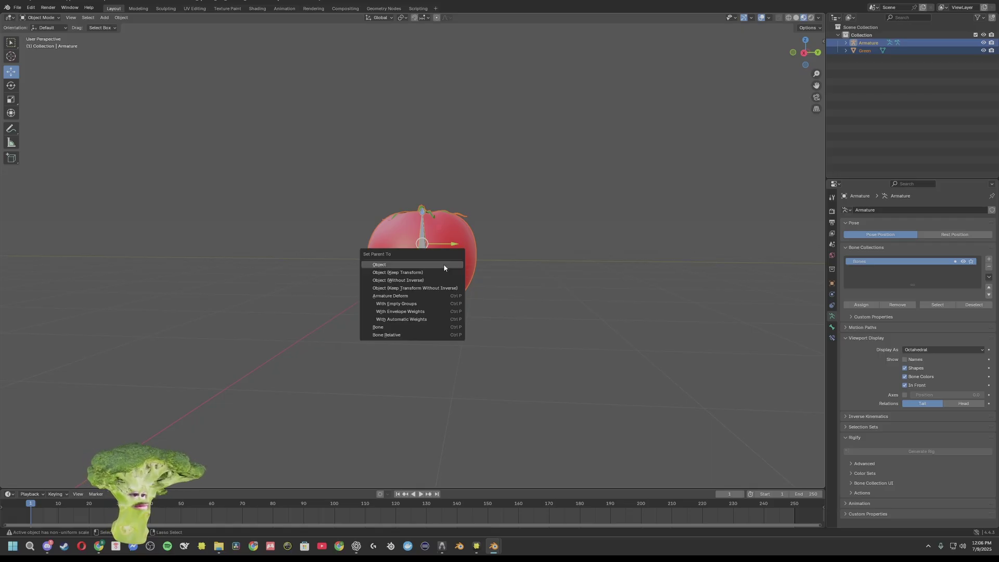
pyautogui.click(428, 319)
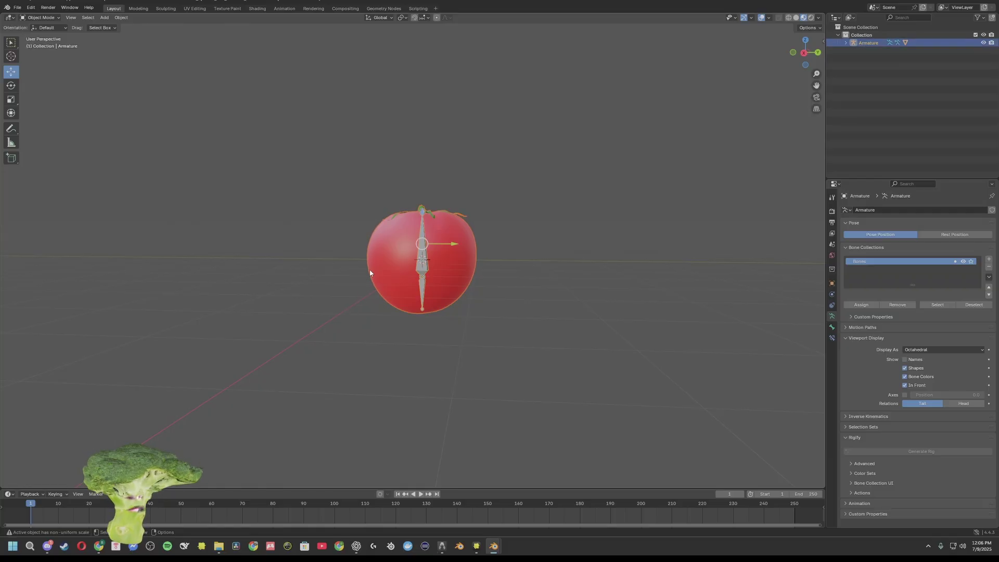
pyautogui.hotkey('ctrl', 'a')
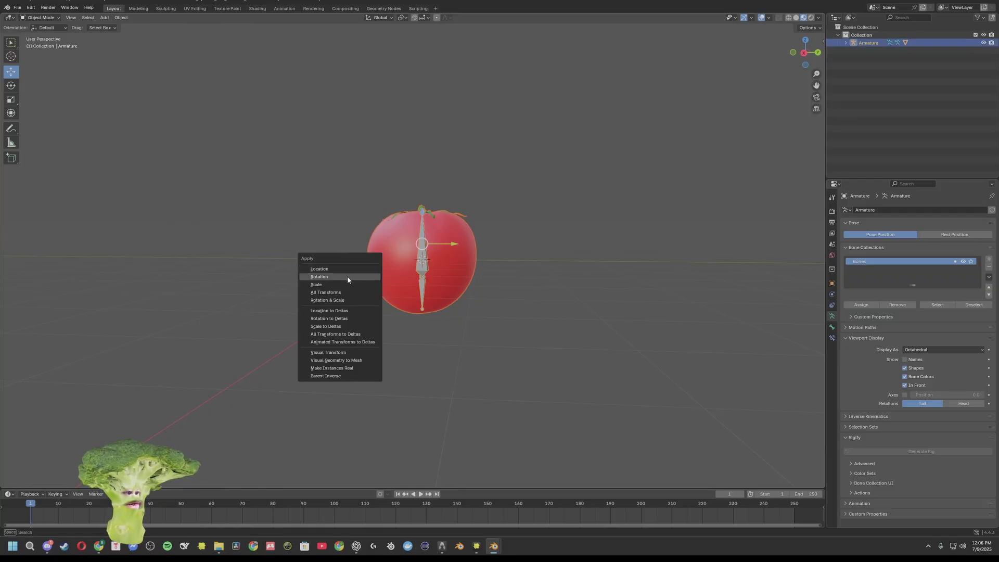
pyautogui.click(346, 290)
pyautogui.click(499, 298)
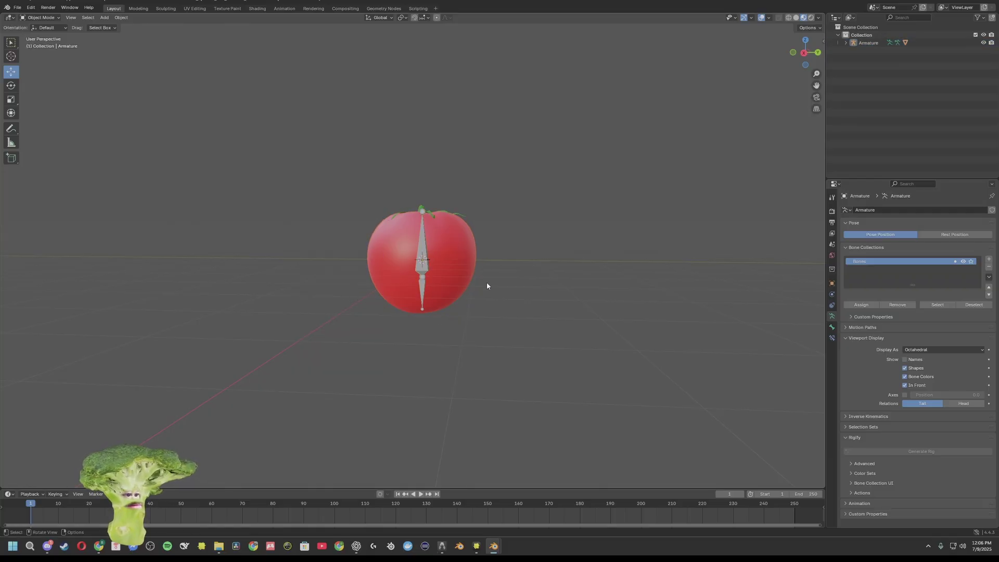
pyautogui.moveTo(486, 282)
pyautogui.mouseDown(button='middle')
pyautogui.moveTo(498, 291)
pyautogui.moveTo(480, 289)
pyautogui.mouseUp(button='middle')
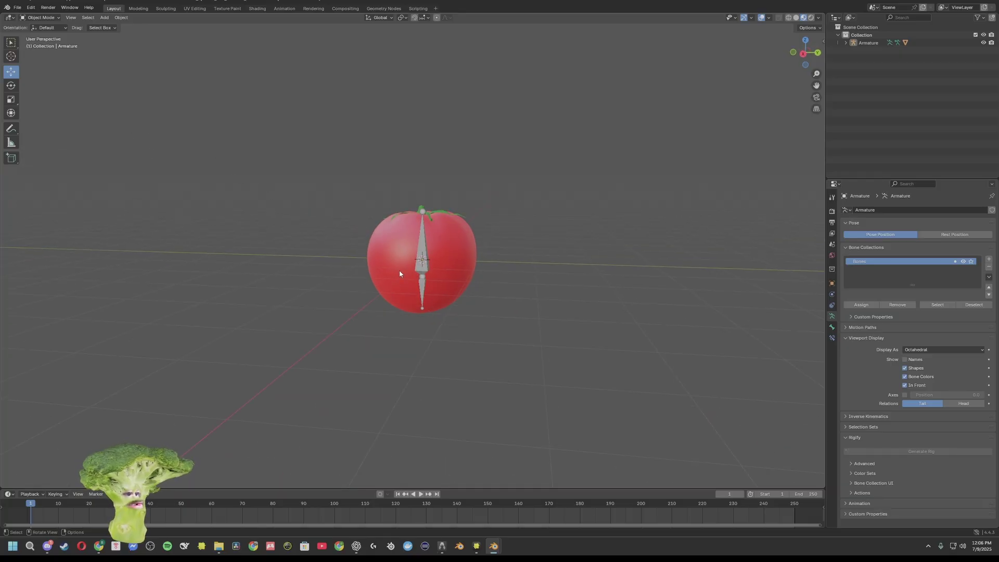
# In Pose Mode, test-rotate Bone.001 and the upper bone, cancelling each to keep the rest pose.
pyautogui.click(420, 271)
pyautogui.click(40, 17)
pyautogui.click(39, 47)
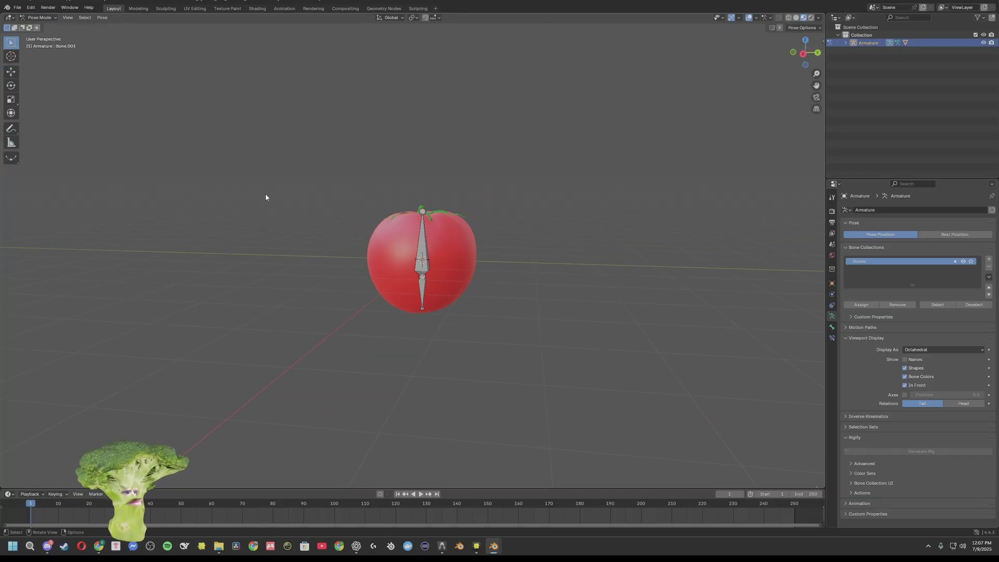
pyautogui.click(421, 288)
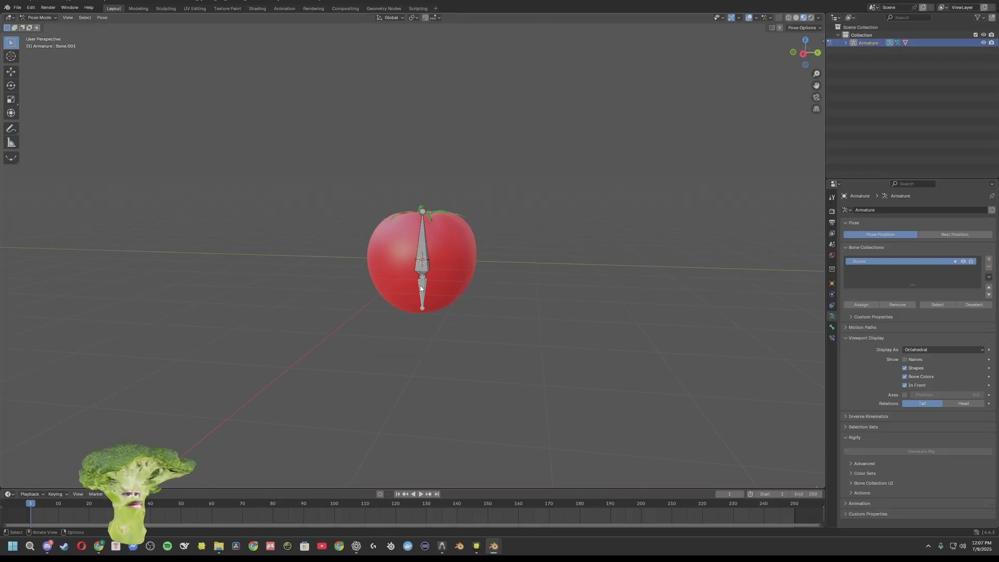
pyautogui.click(11, 85)
pyautogui.moveTo(443, 257); pyautogui.dragTo(452, 295)
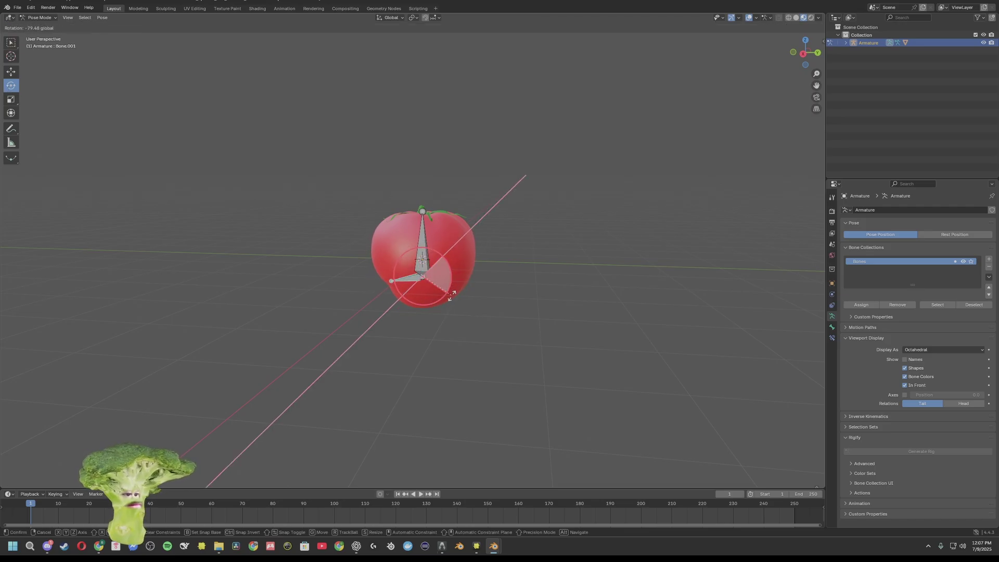
pyautogui.rightClick(452, 295)
pyautogui.click(435, 255)
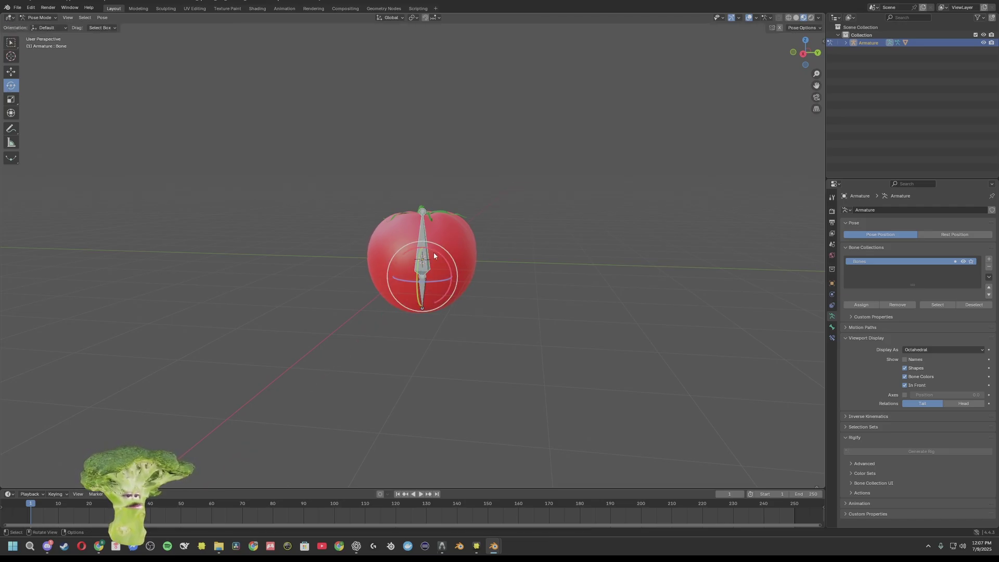
pyautogui.moveTo(431, 253)
pyautogui.mouseDown()
pyautogui.moveTo(458, 263)
pyautogui.moveTo(413, 267)
pyautogui.moveTo(457, 264)
pyautogui.moveTo(422, 255)
pyautogui.mouseUp()
pyautogui.rightClick(422, 254)
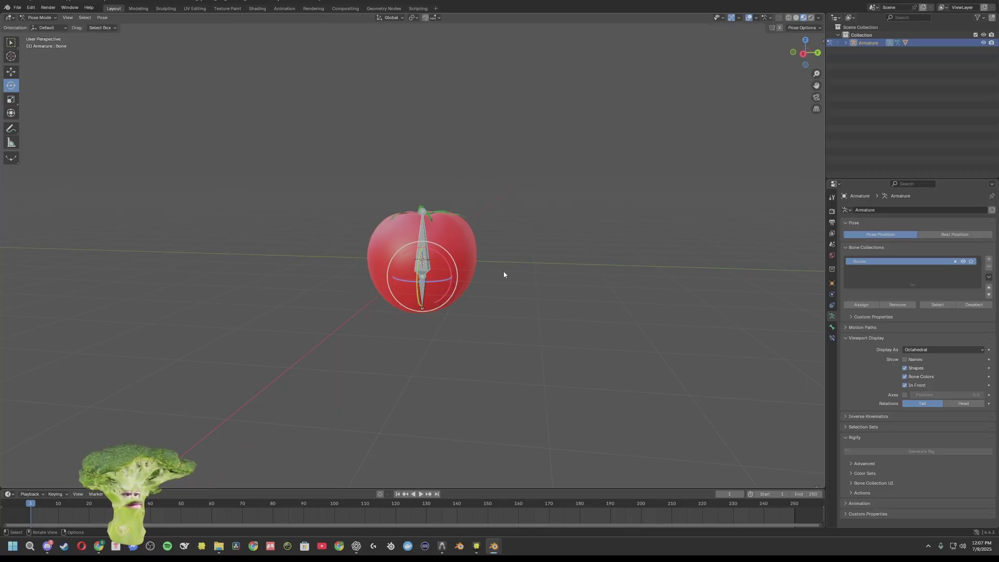
# Export the rigged tomato as glTF 2.0 binary Tomato.glb to the Desktop.
pyautogui.click(18, 8)
pyautogui.moveTo(45, 126)
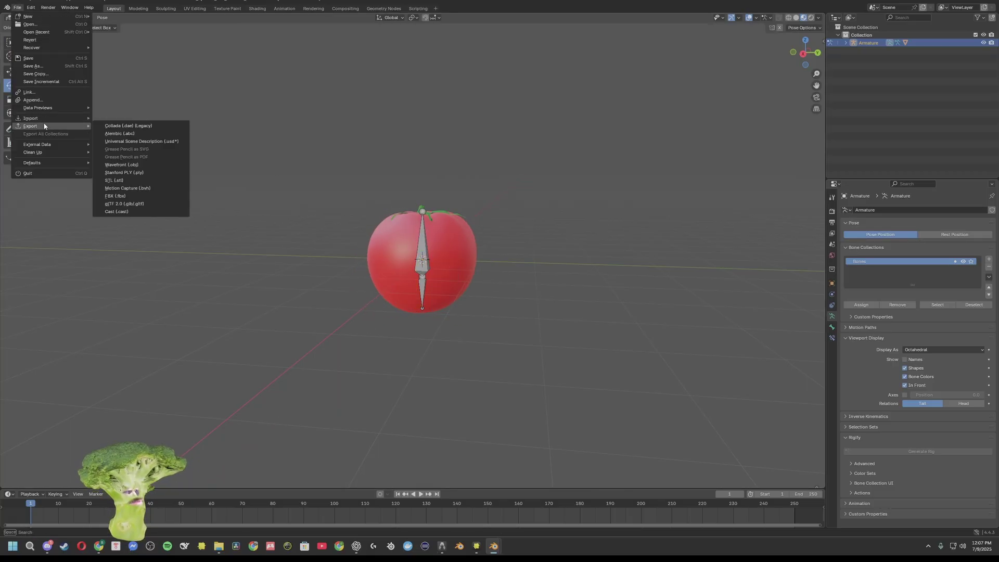
pyautogui.click(149, 205)
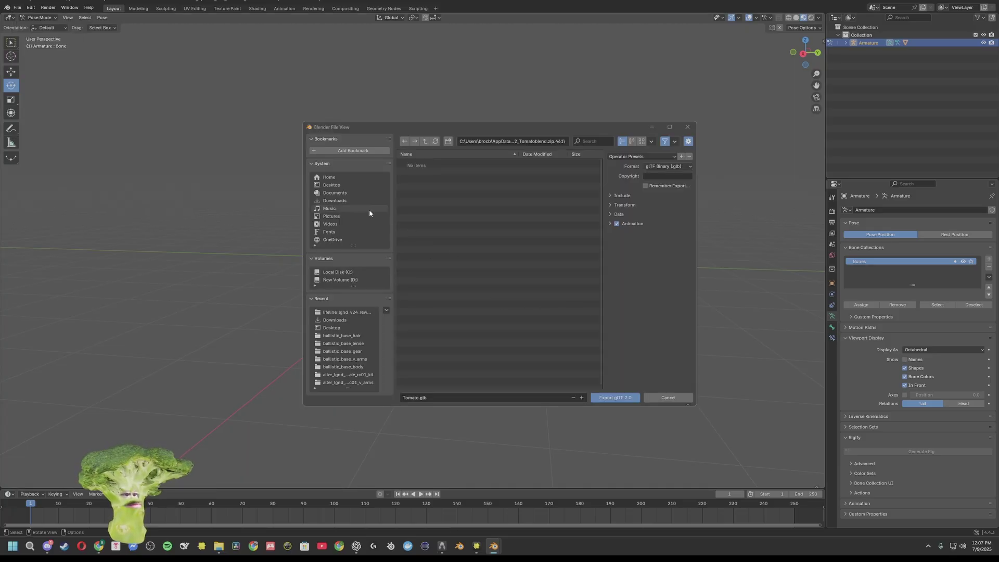
pyautogui.click(333, 185)
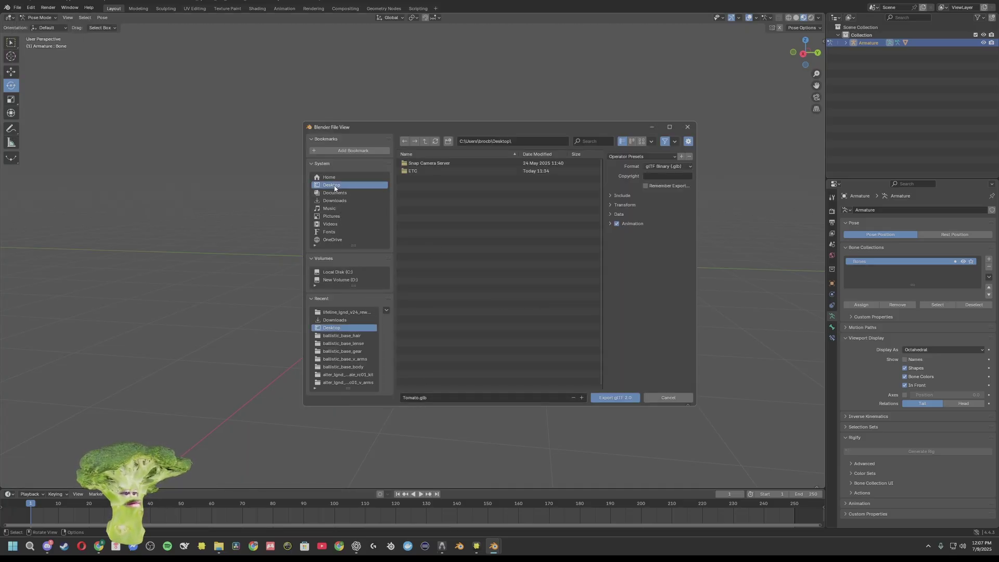
pyautogui.click(615, 397)
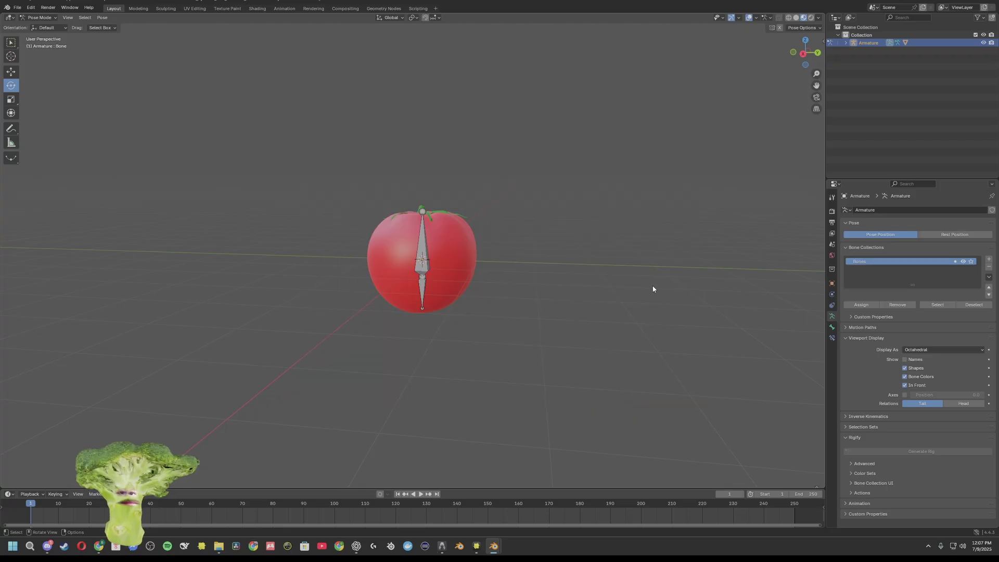
pyautogui.hotkey('ctrl', 'Tab')
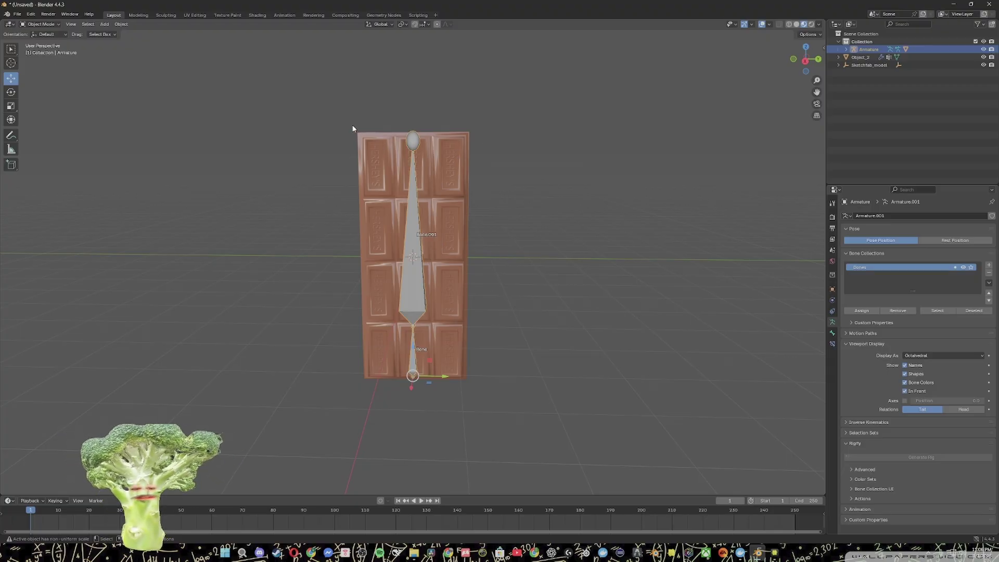
# Export the chocolate bar rig as CHOCOLATE.fbx to the Desktop and select the chocolate mesh.
pyautogui.click(20, 14)
pyautogui.moveTo(43, 132)
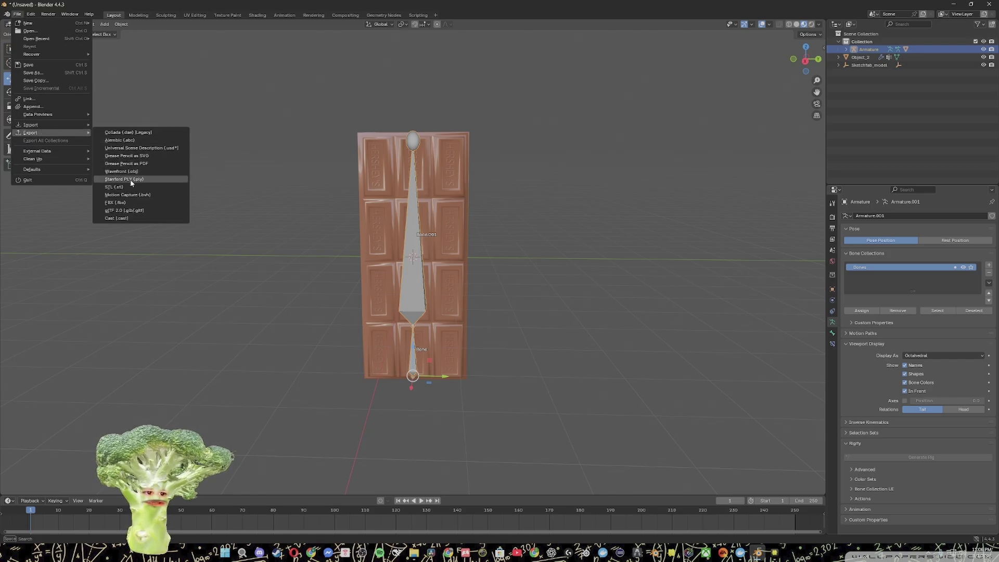
pyautogui.click(119, 202)
pyautogui.click(709, 404)
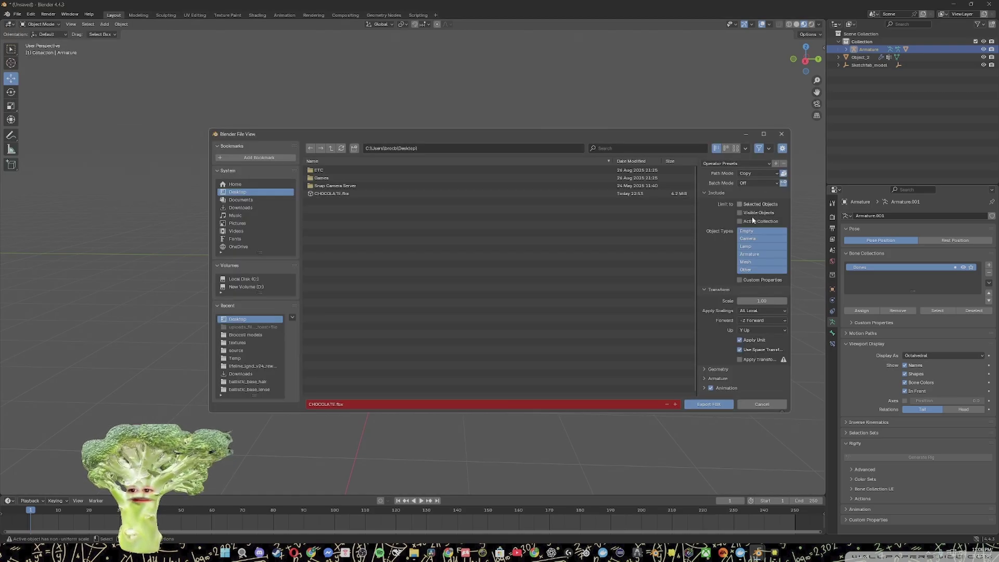
pyautogui.moveTo(4, 79); pyautogui.dragTo(15, 136)
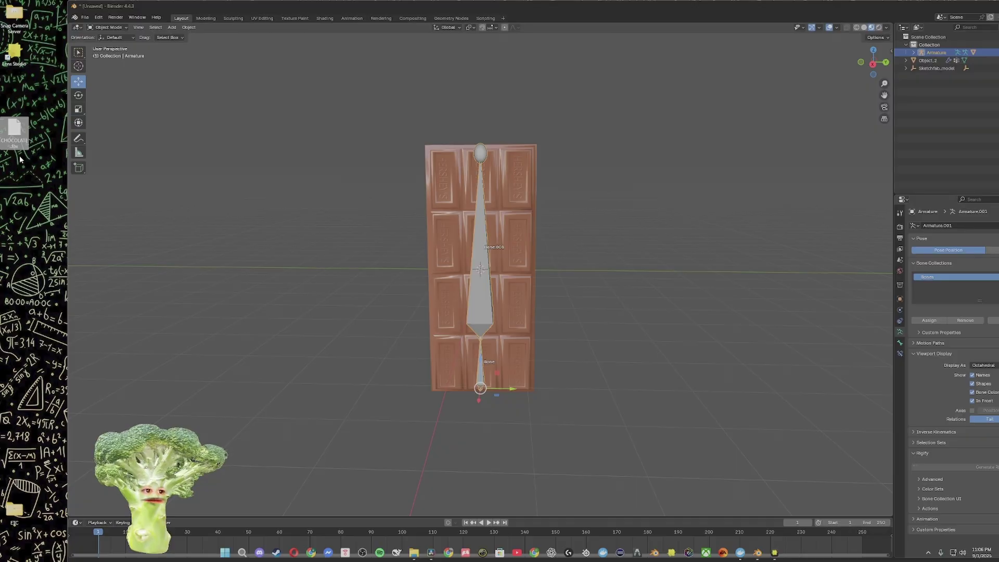
pyautogui.doubleClick(424, 10)
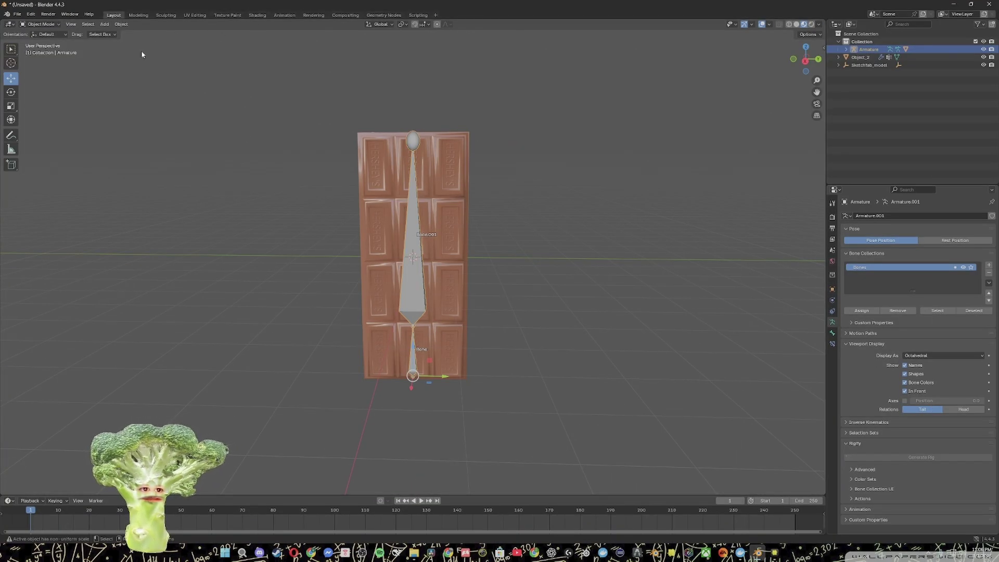
pyautogui.click(383, 233)
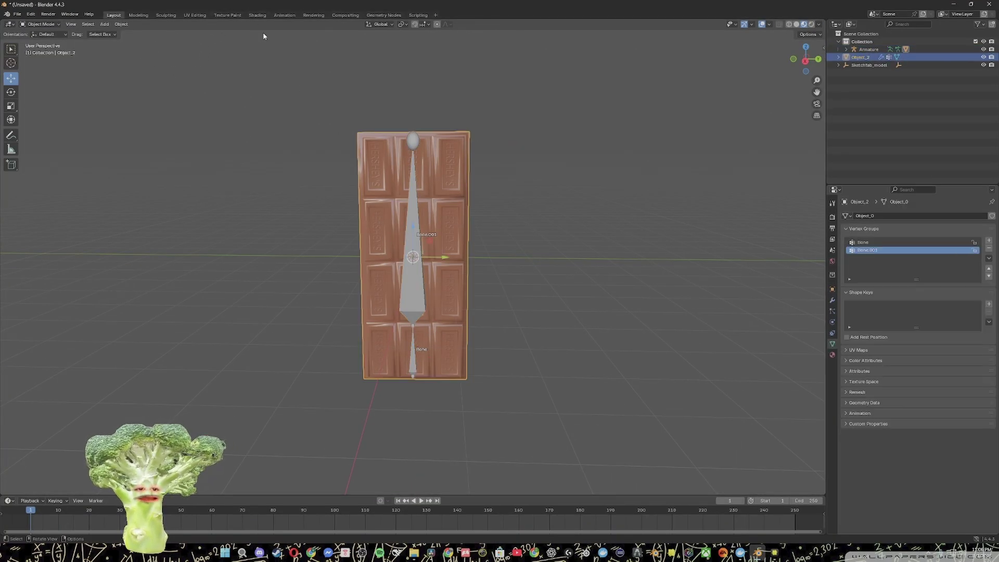
# Switch to the Shading workspace and bring the chocolate material's node tree into view.
pyautogui.click(257, 15)
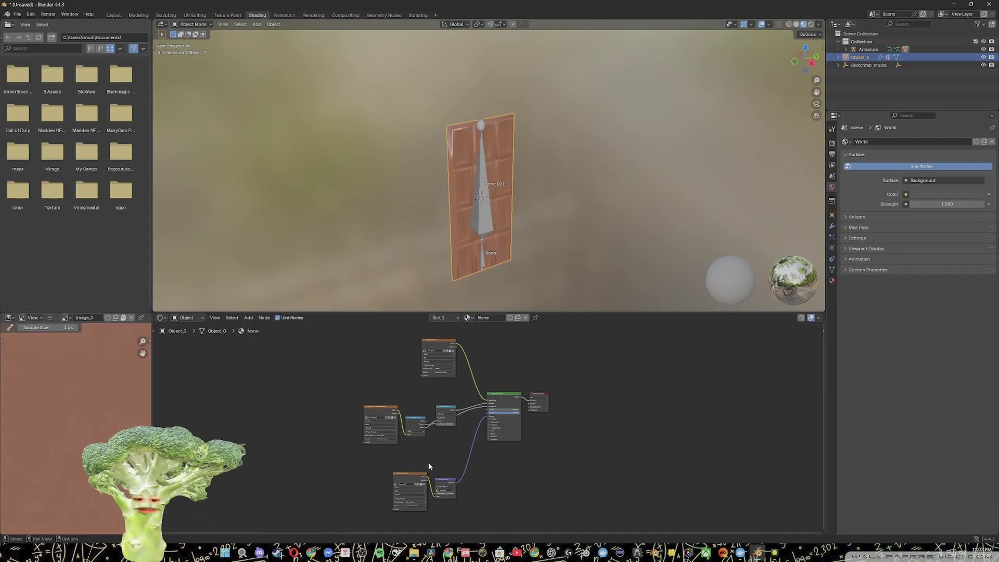
pyautogui.scroll(3, 405, 464)
pyautogui.moveTo(411, 458); pyautogui.dragTo(448, 411, button='middle')
pyautogui.scroll(-2, 448, 411)
pyautogui.moveTo(413, 452); pyautogui.dragTo(449, 443, button='middle')
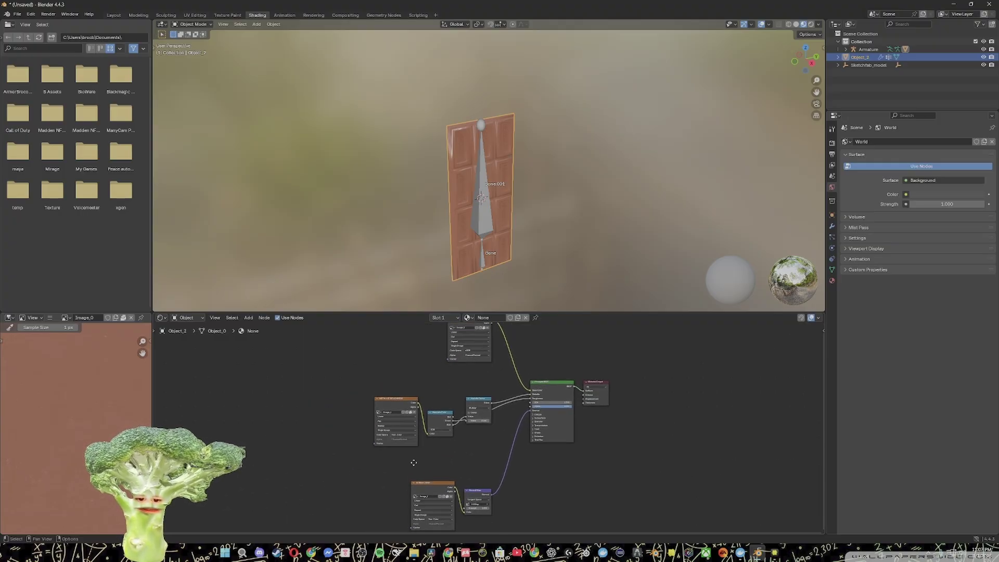
pyautogui.scroll(-1, 449, 442)
pyautogui.scroll(5, 445, 416)
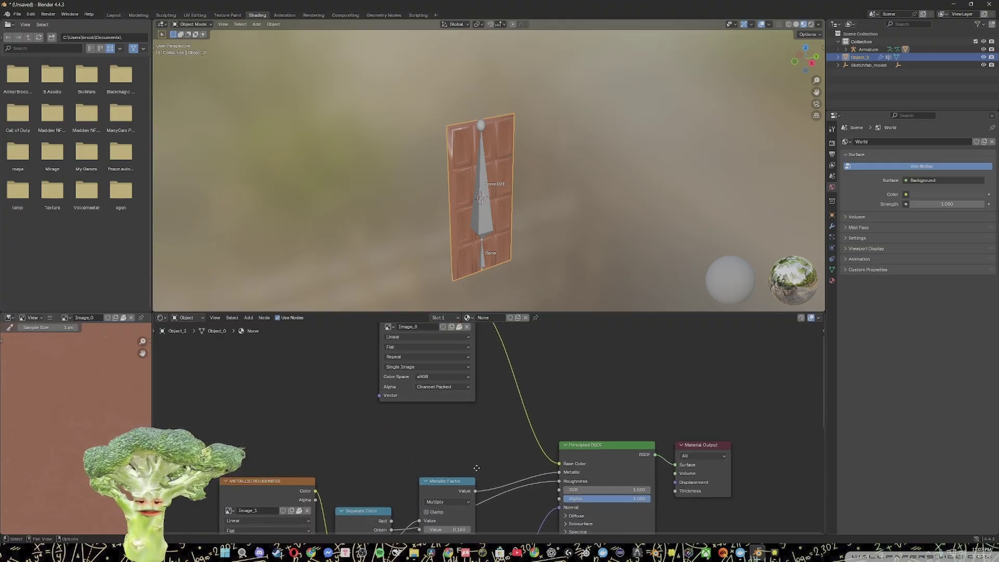
pyautogui.keyDown('shift'); pyautogui.scroll(-5, 401, 412); pyautogui.keyUp('shift')
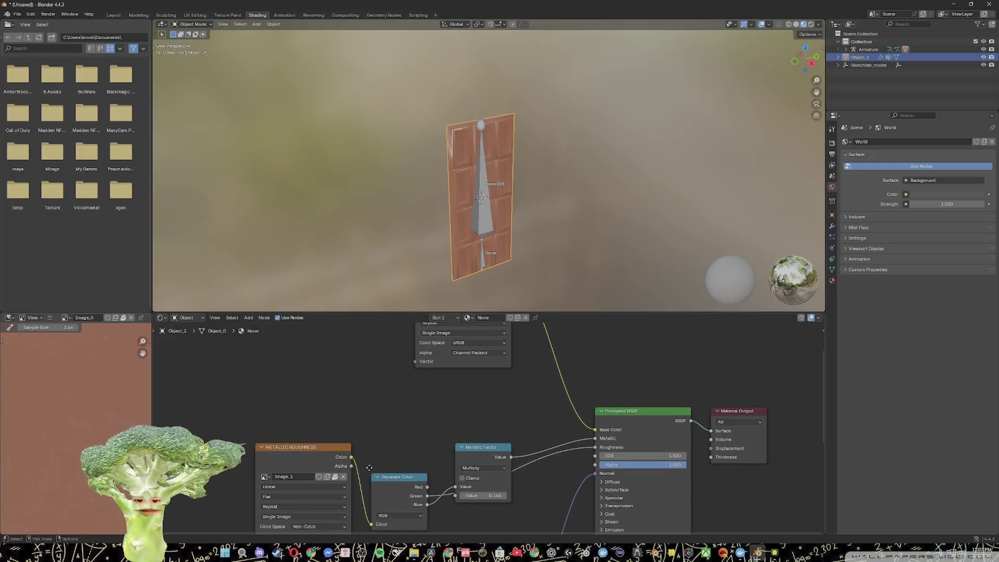
pyautogui.keyDown('shift'); pyautogui.scroll(-8, 334, 462); pyautogui.keyUp('shift')
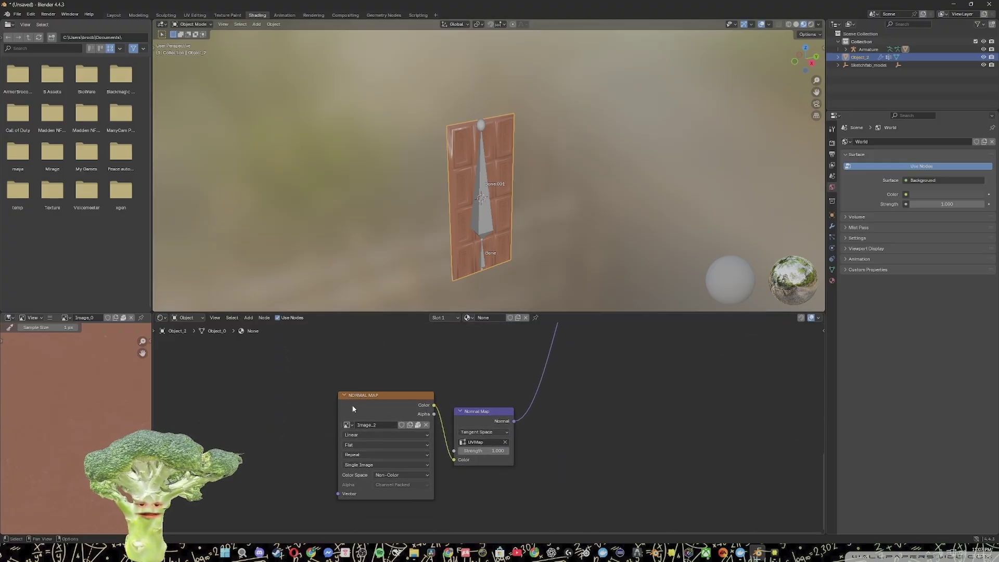
pyautogui.keyDown('shift'); pyautogui.scroll(8, 370, 422); pyautogui.keyUp('shift')
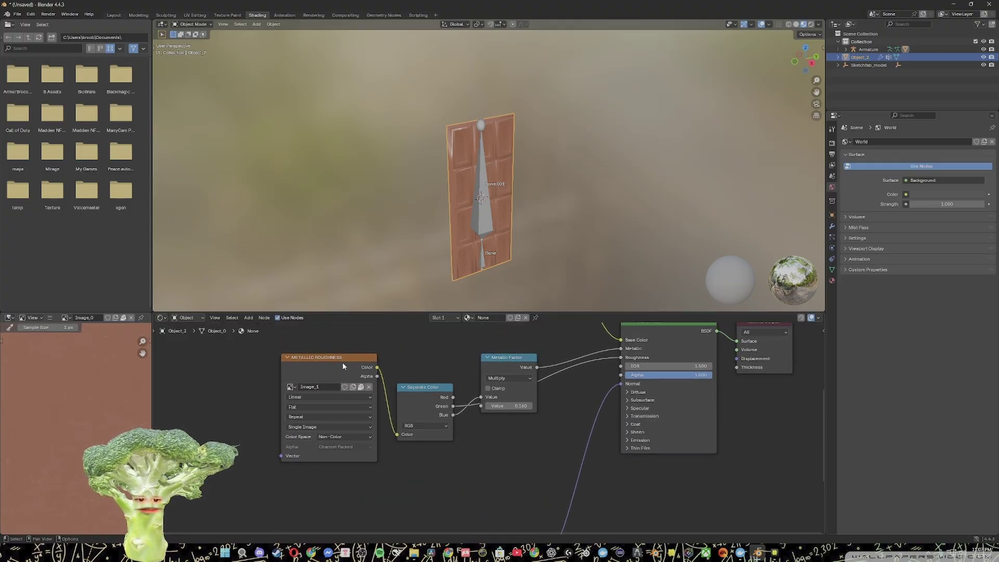
pyautogui.keyDown('shift'); pyautogui.scroll(8, 332, 367); pyautogui.keyUp('shift')
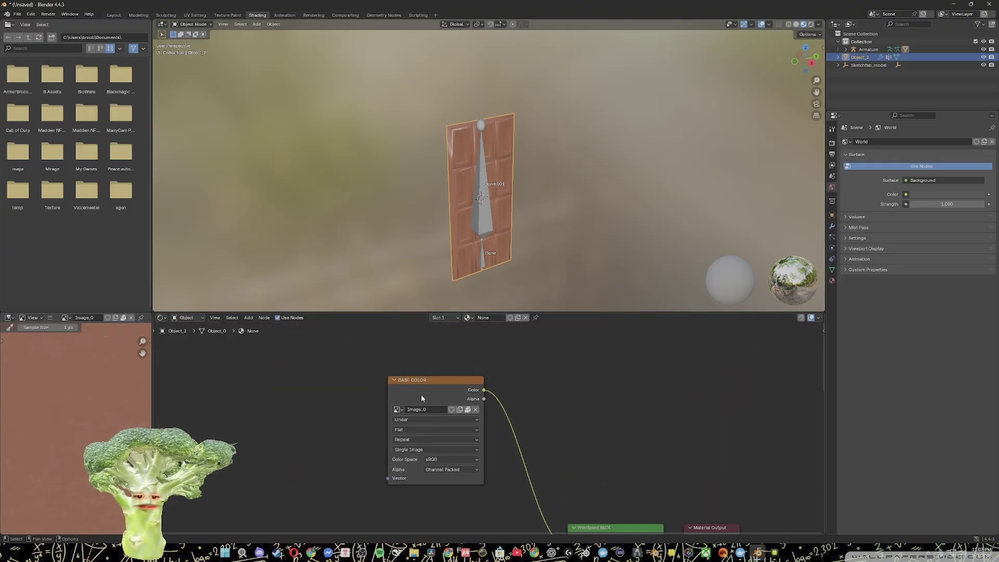
# Save the BASE COLOR texture to the Desktop as Image_0.
pyautogui.moveTo(415, 395); pyautogui.dragTo(410, 397)
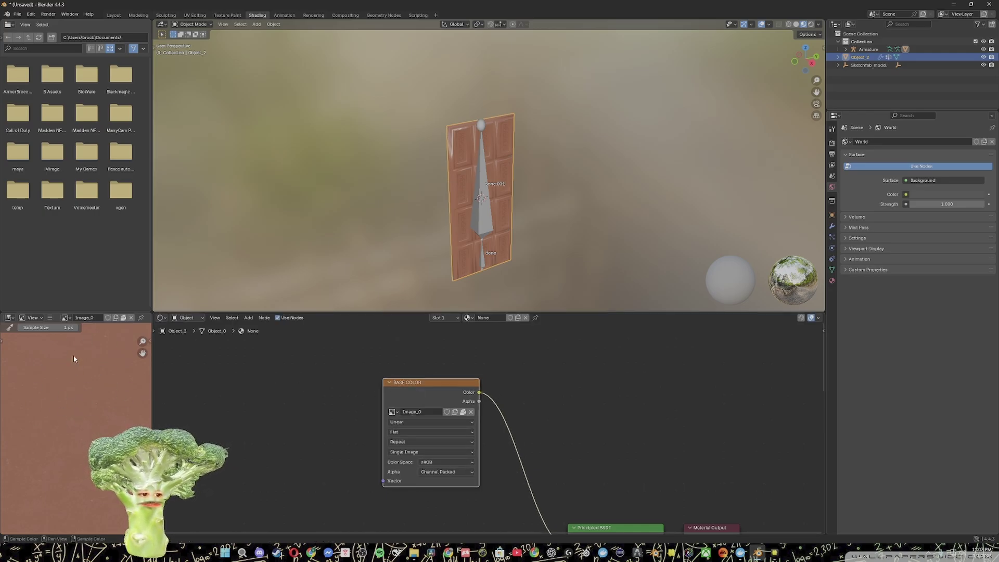
pyautogui.click(49, 317)
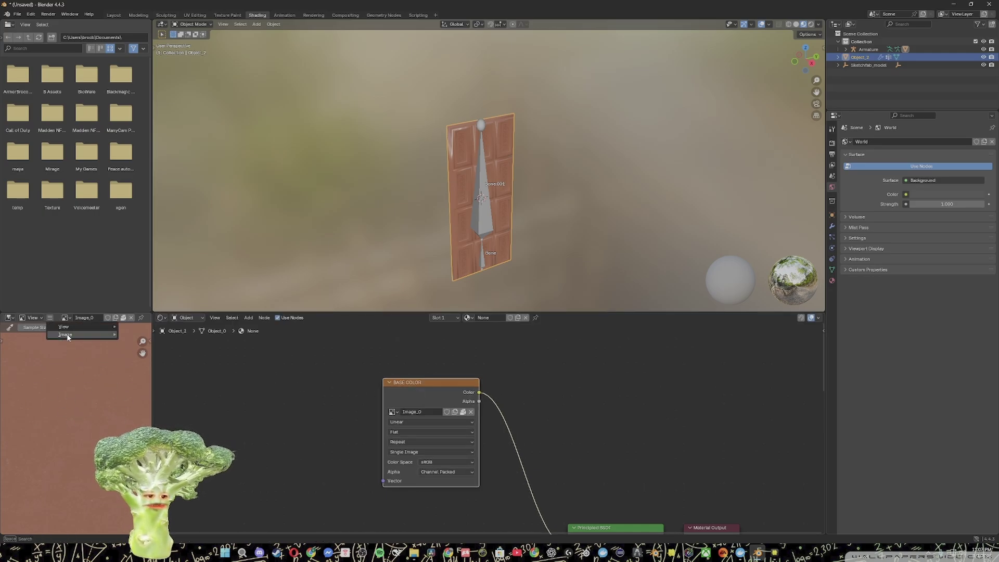
pyautogui.moveTo(67, 334)
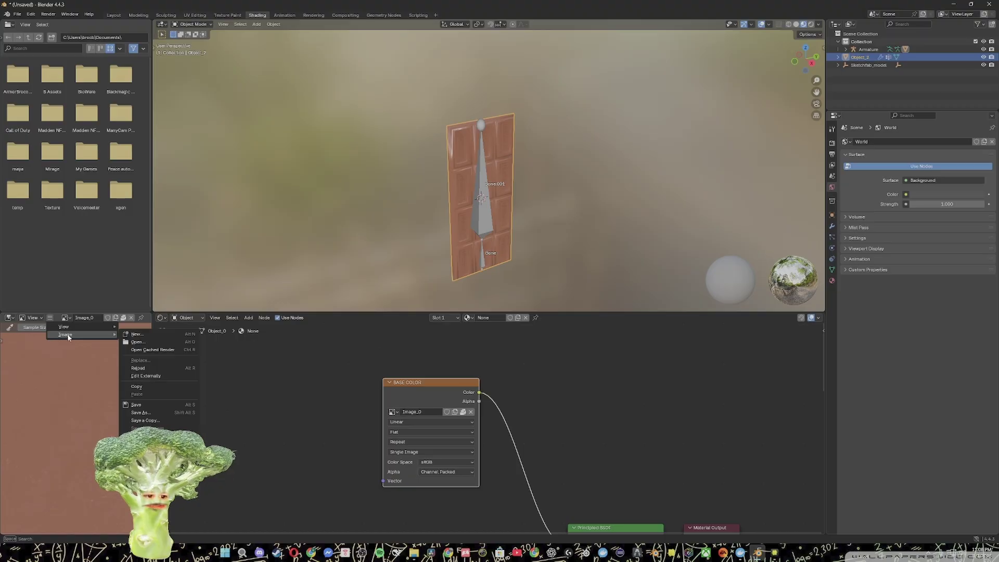
pyautogui.click(171, 412)
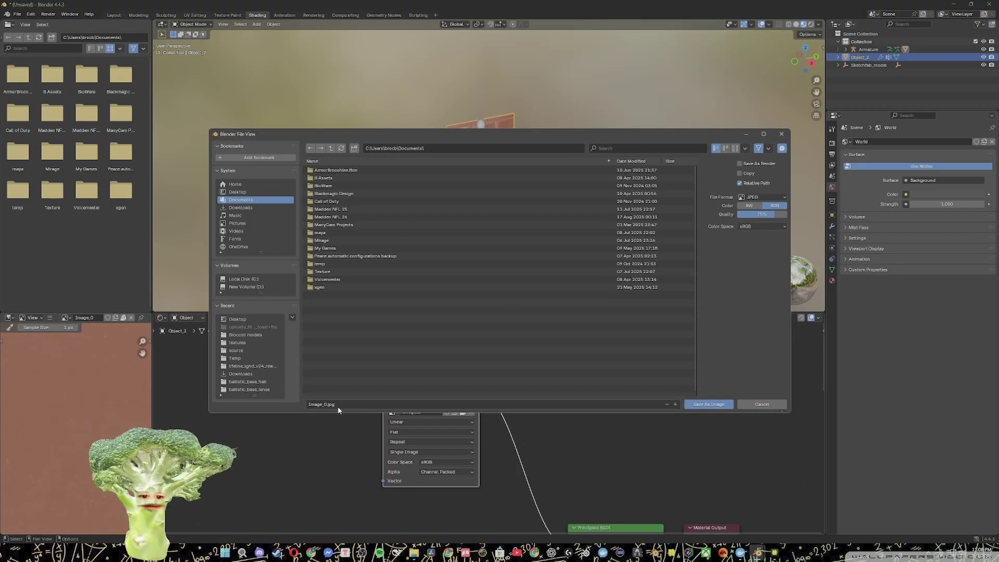
pyautogui.click(237, 191)
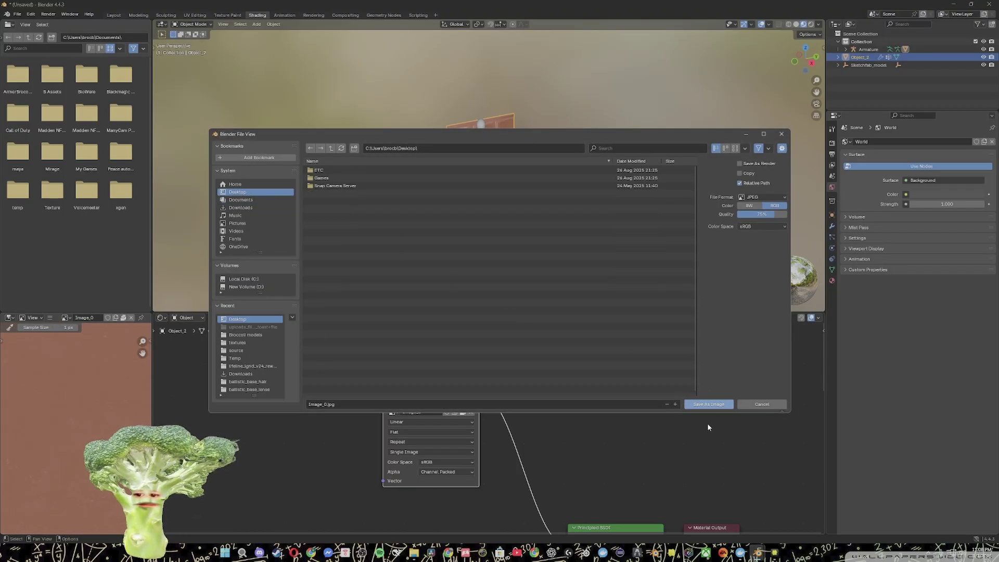
pyautogui.click(709, 404)
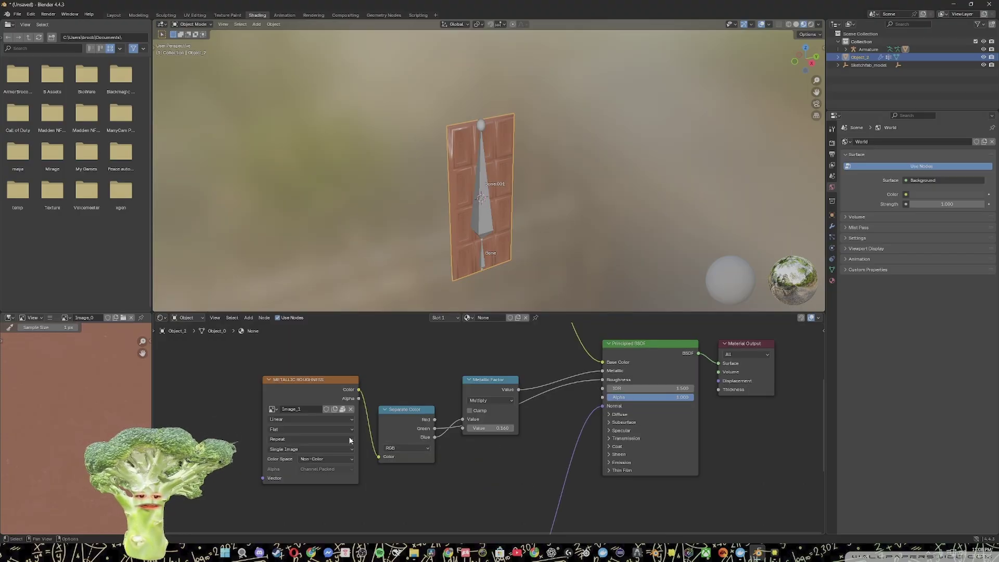
# Save the METALLIC ROUGHNESS texture to the Desktop as Image_1.png.
pyautogui.click(292, 388)
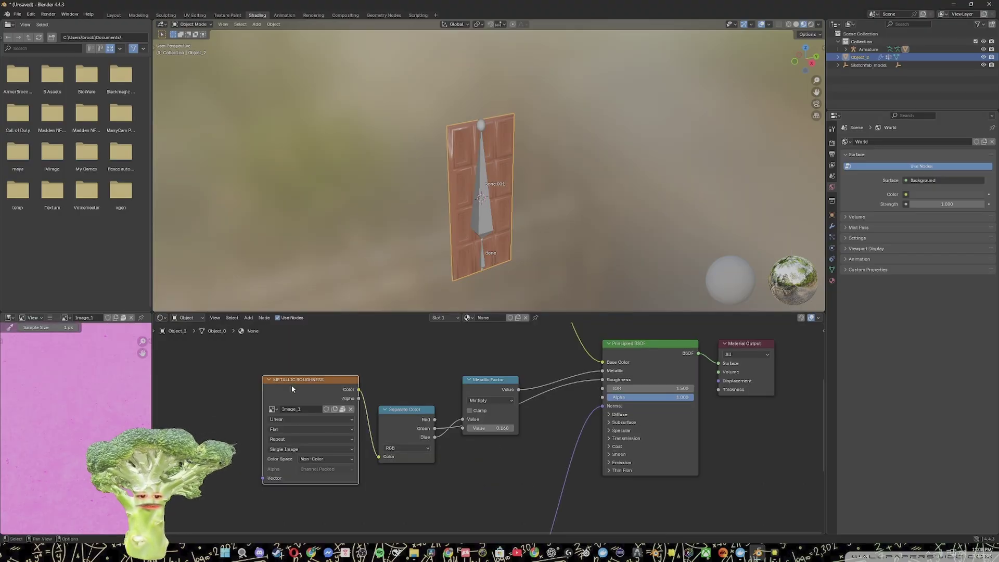
pyautogui.click(50, 317)
pyautogui.moveTo(65, 335)
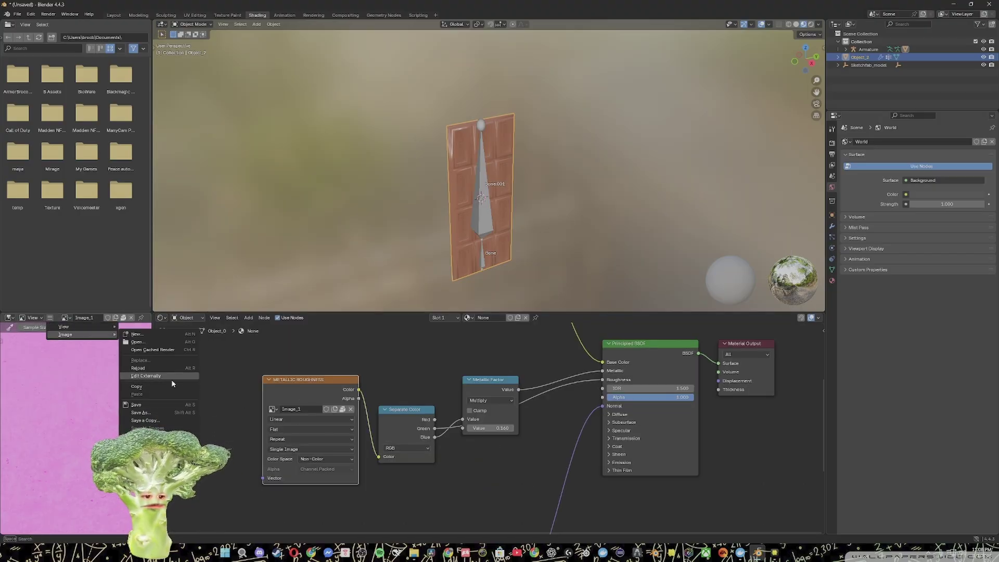
pyautogui.click(163, 414)
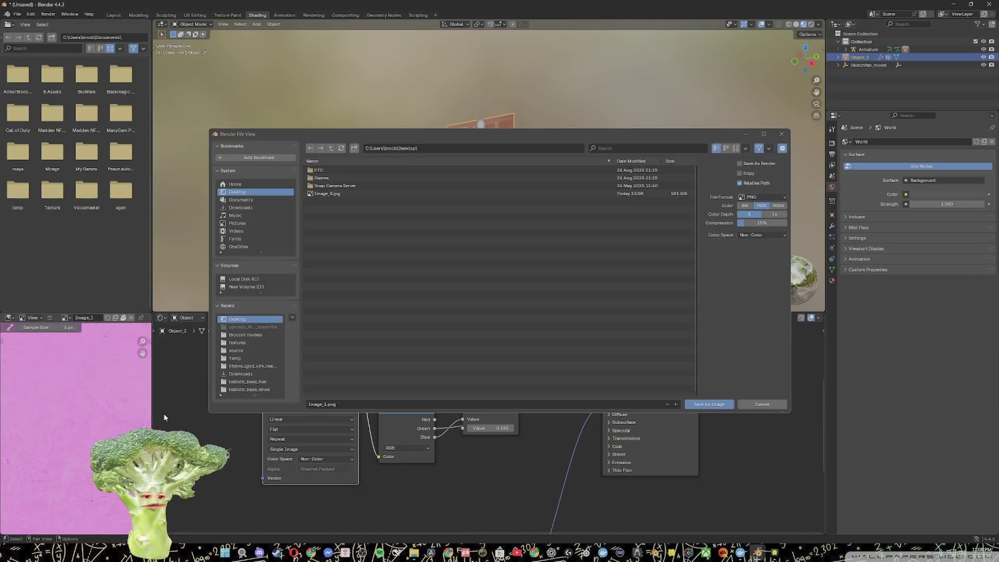
pyautogui.click(692, 404)
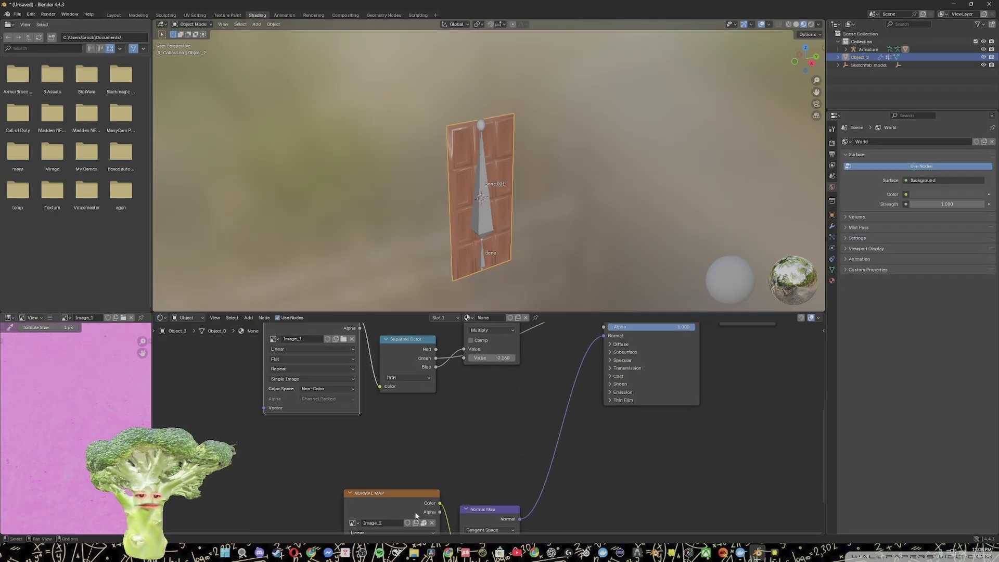
# Save the NORMAL MAP texture to the Desktop as Image_2.
pyautogui.keyDown('shift'); pyautogui.scroll(-3, 432, 486); pyautogui.keyUp('shift')
pyautogui.moveTo(432, 487); pyautogui.dragTo(417, 410, button='middle')
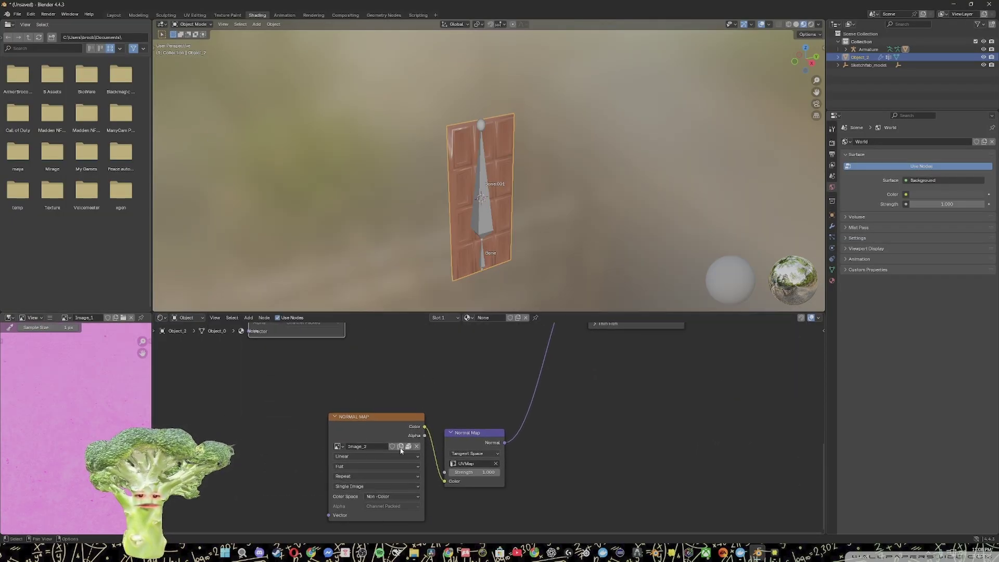
pyautogui.click(352, 425)
pyautogui.click(50, 318)
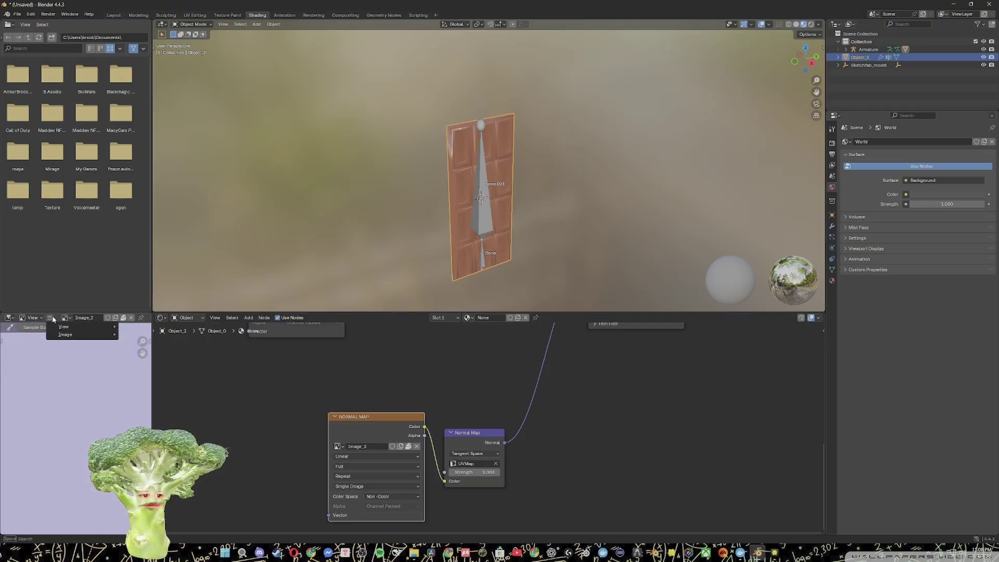
pyautogui.moveTo(83, 333)
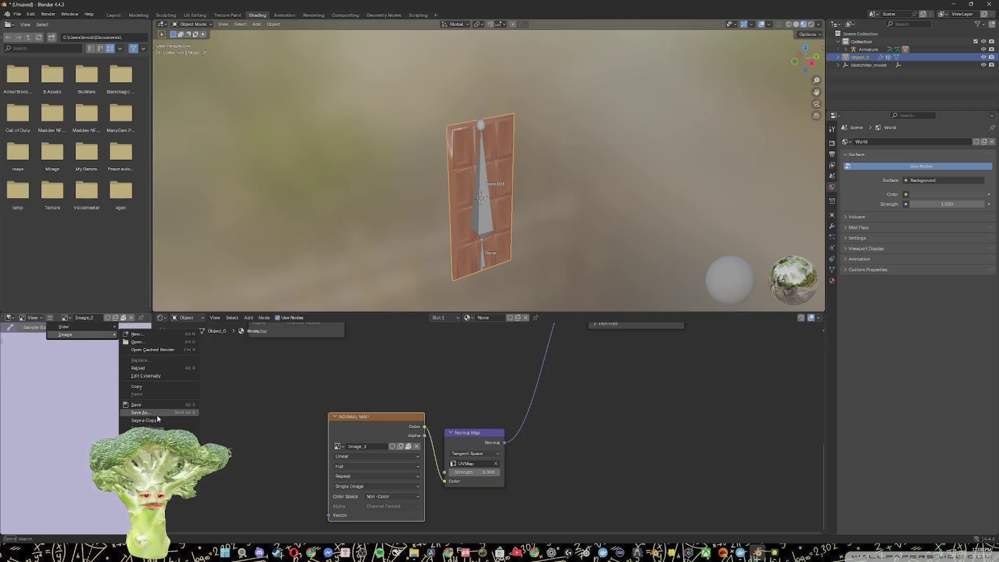
pyautogui.click(140, 413)
pyautogui.click(700, 405)
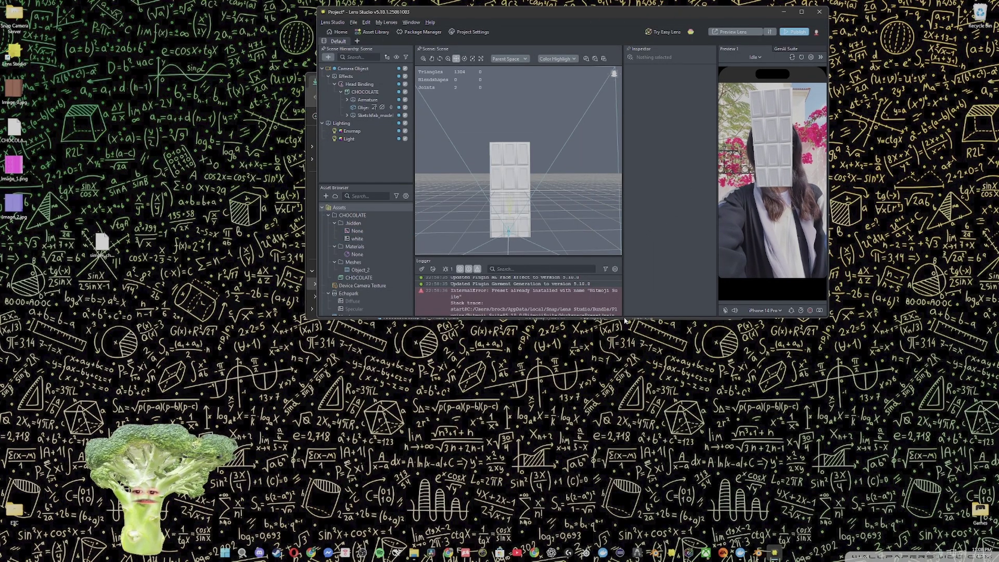
# Enlarge Lens Studio and drag image_1.png, image_2.png and image_0.jpg from the Desktop into the Asset Browser.
pyautogui.moveTo(624, 319); pyautogui.dragTo(623, 456)
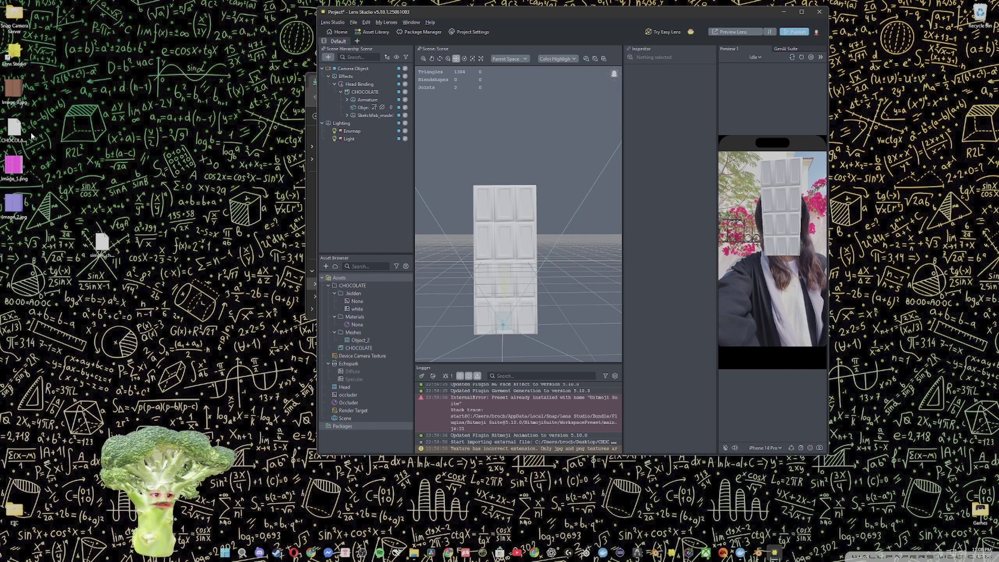
pyautogui.moveTo(14, 165); pyautogui.dragTo(364, 440)
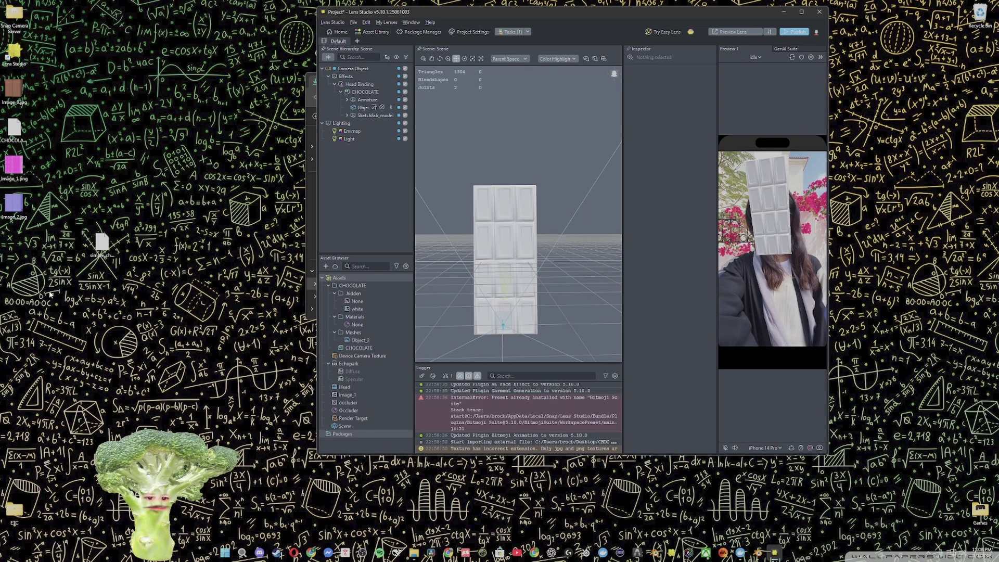
pyautogui.moveTo(14, 203); pyautogui.dragTo(359, 441)
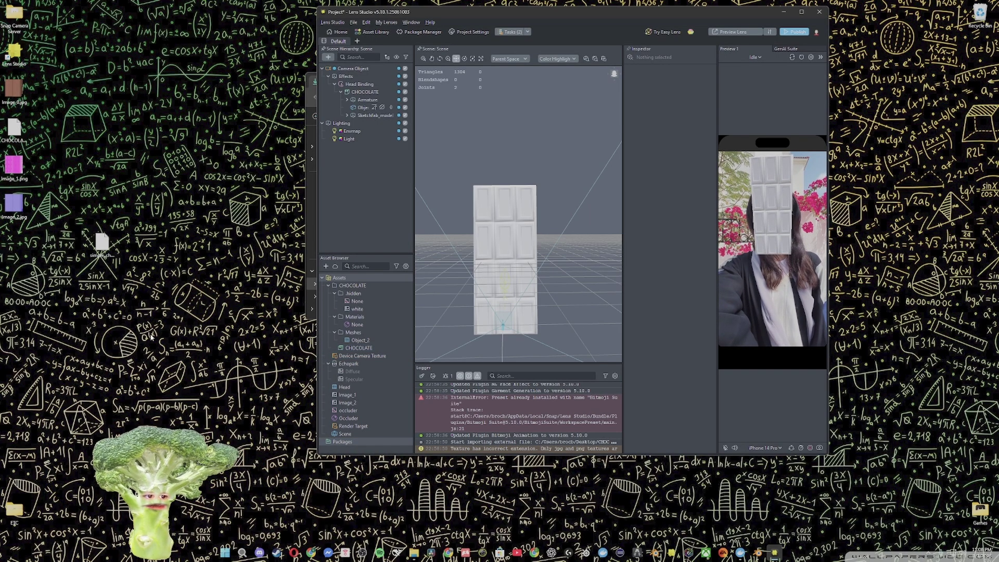
pyautogui.moveTo(14, 89); pyautogui.dragTo(366, 444)
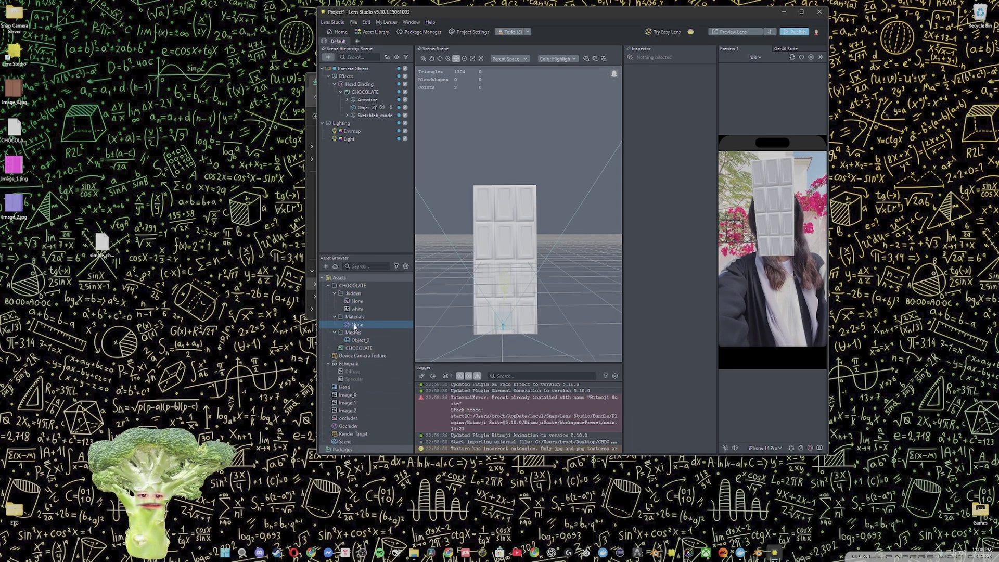
# Enable a base texture on the chocolate material and set it to Image_0.
pyautogui.click(359, 325)
pyautogui.click(802, 12)
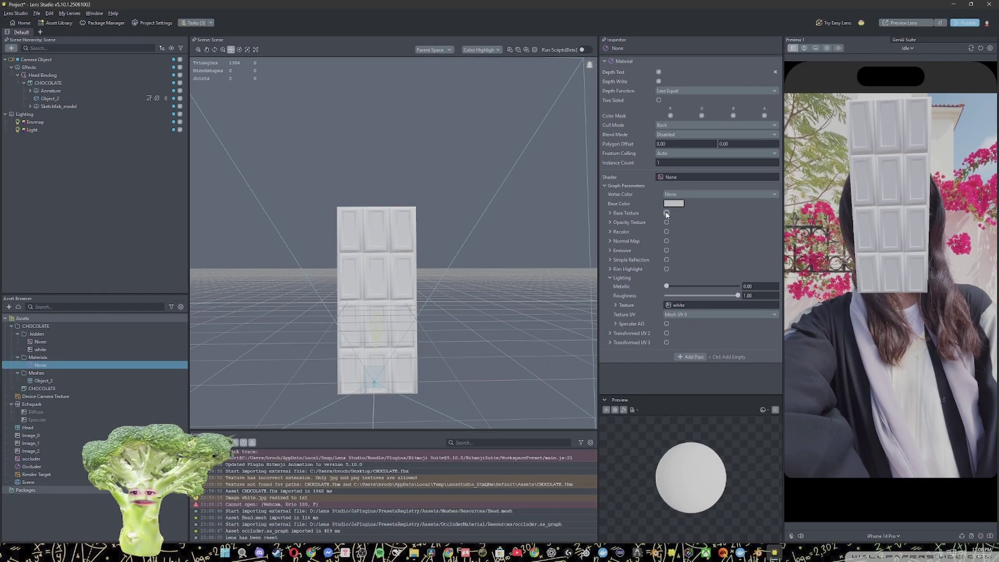
pyautogui.click(667, 212)
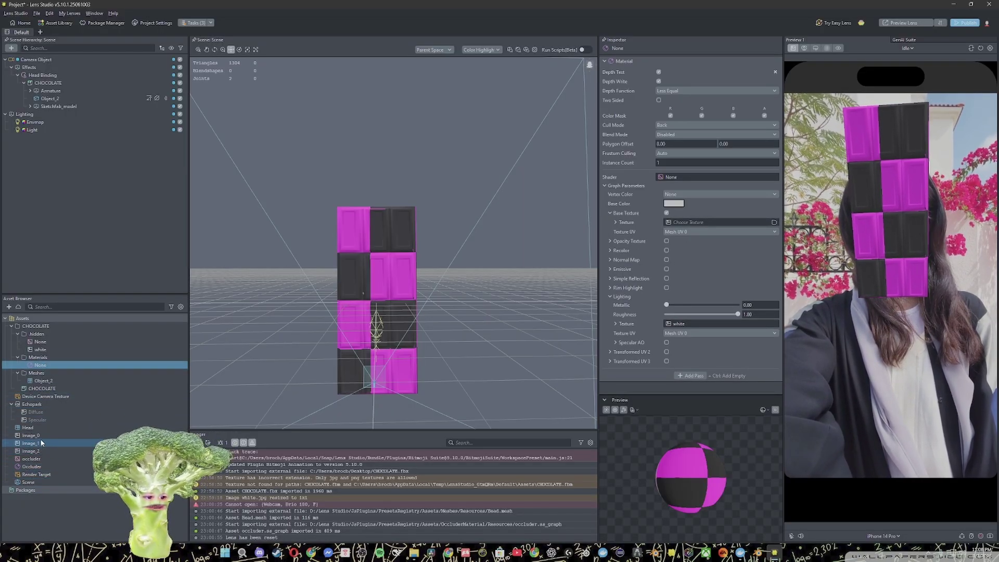
pyautogui.moveTo(32, 435); pyautogui.dragTo(315, 412)
pyautogui.moveTo(694, 223); pyautogui.dragTo(692, 223)
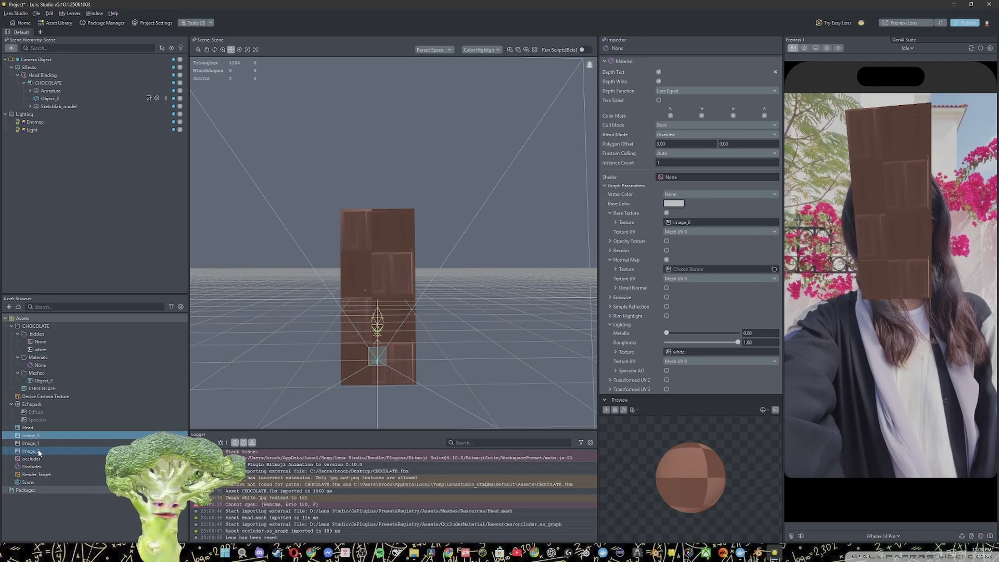
pyautogui.moveTo(38, 455); pyautogui.dragTo(687, 223)
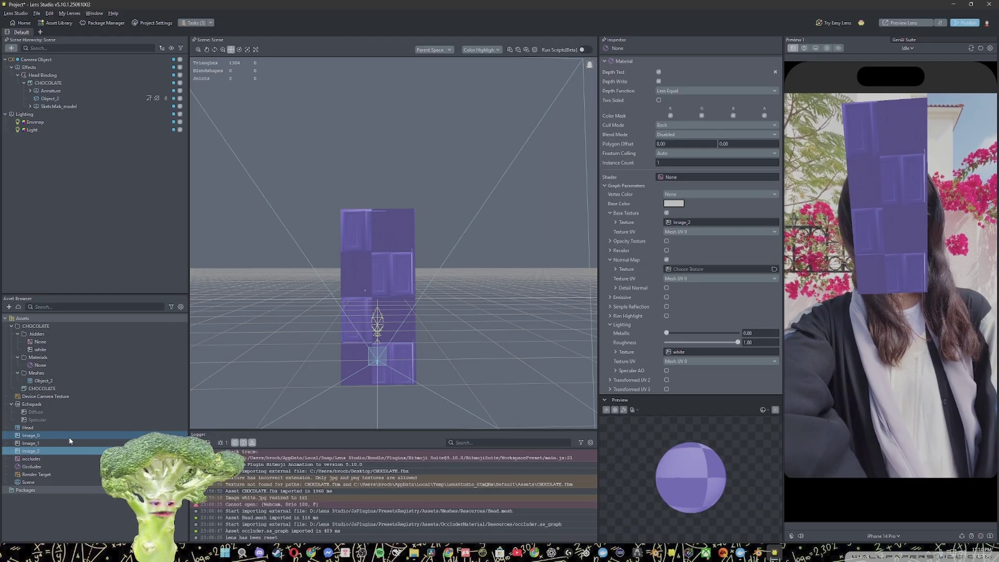
pyautogui.hotkey('ctrl', 'z')
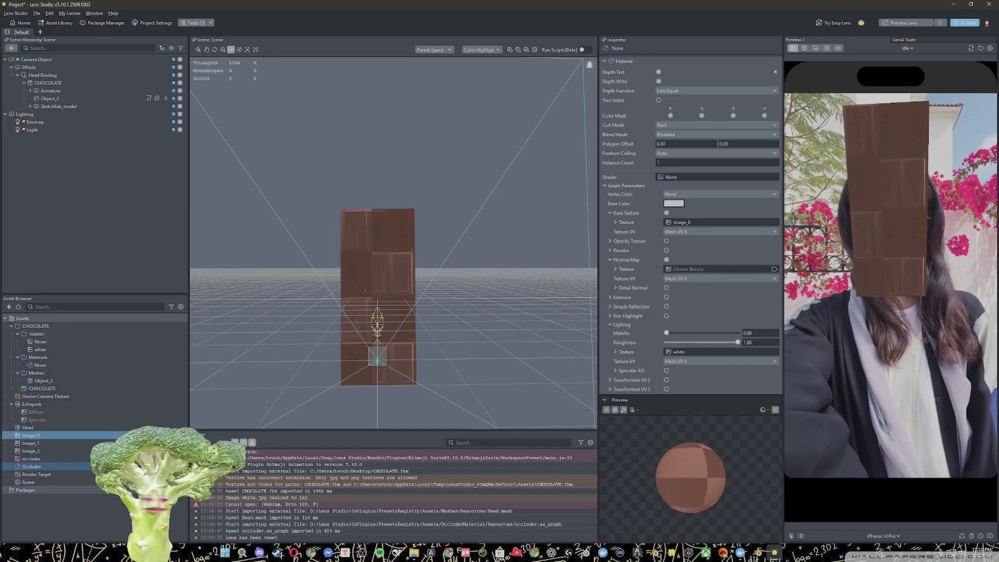
# Set Image_2 as the normal map, tick Specular AO, and use Image_1 as the lighting texture.
pyautogui.click(42, 452)
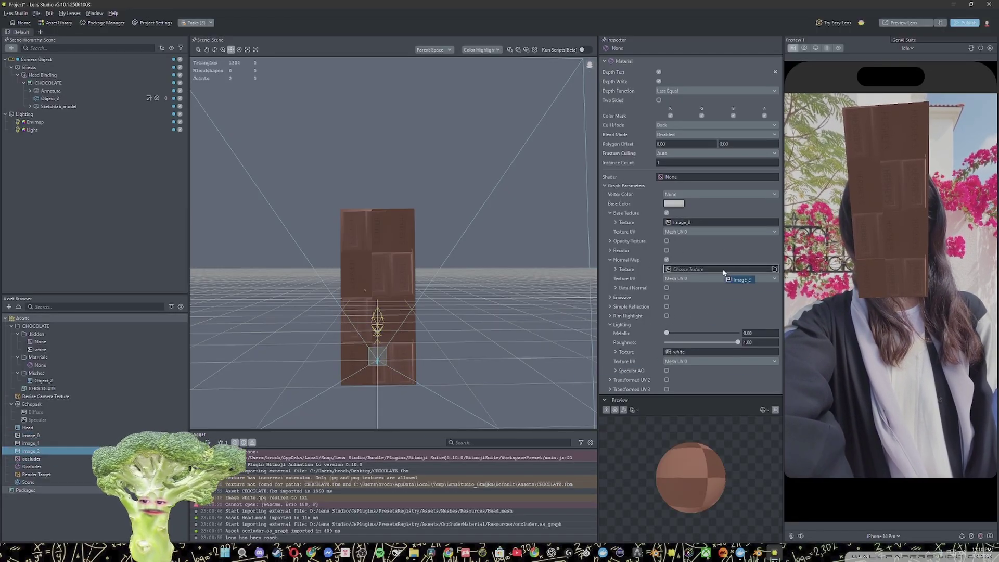
pyautogui.moveTo(702, 271); pyautogui.dragTo(700, 270)
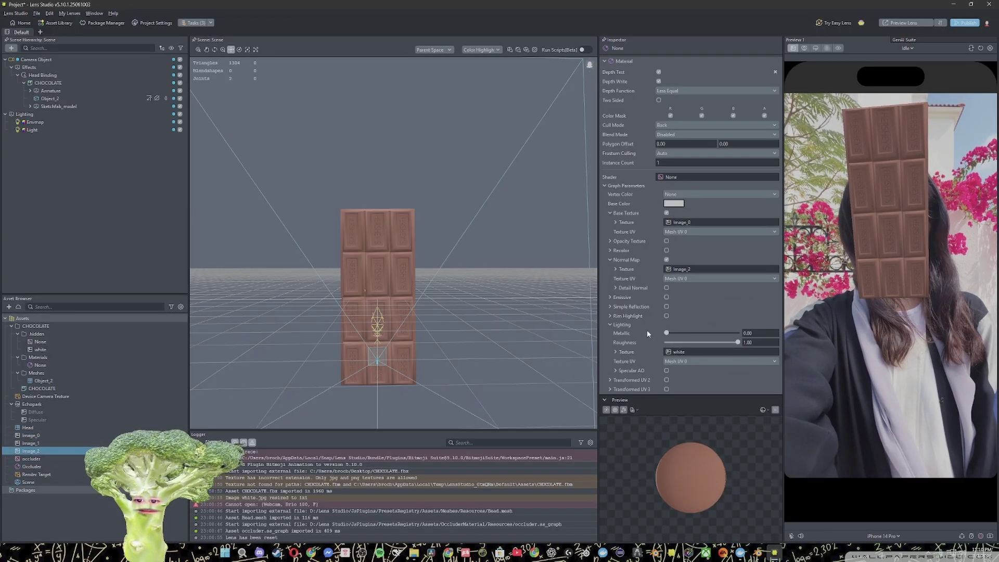
pyautogui.scroll(-1, 648, 334)
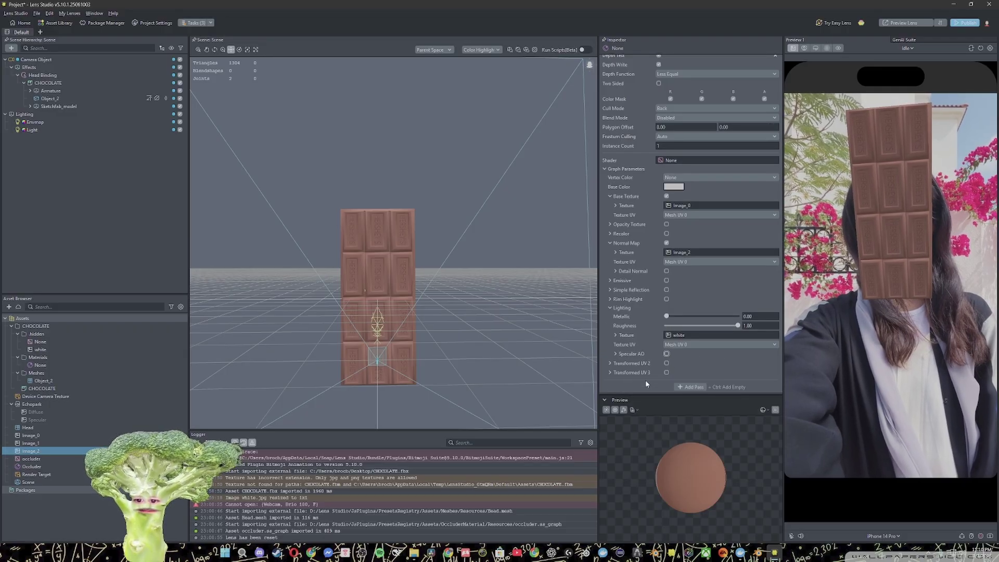
pyautogui.click(667, 354)
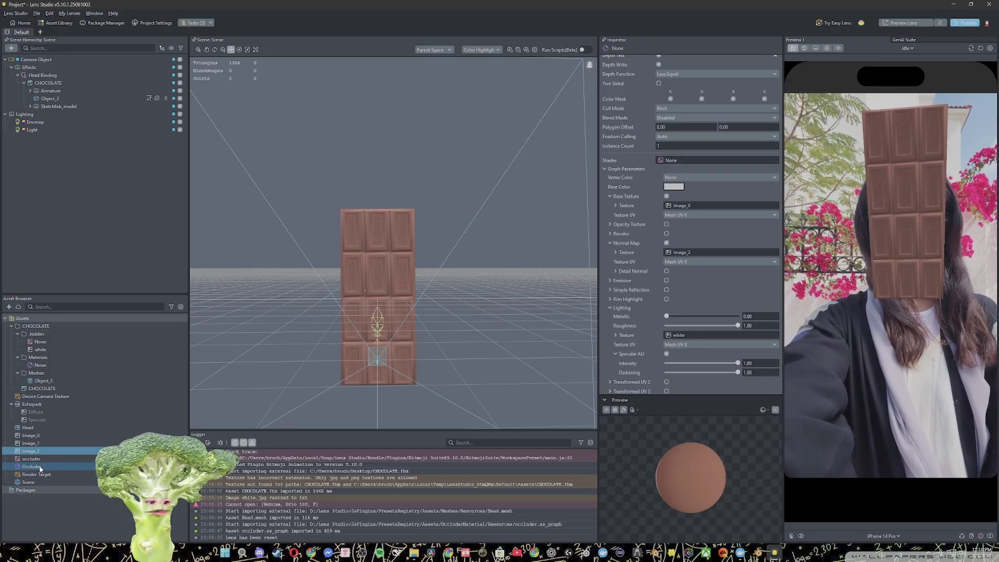
pyautogui.moveTo(44, 445); pyautogui.dragTo(696, 406)
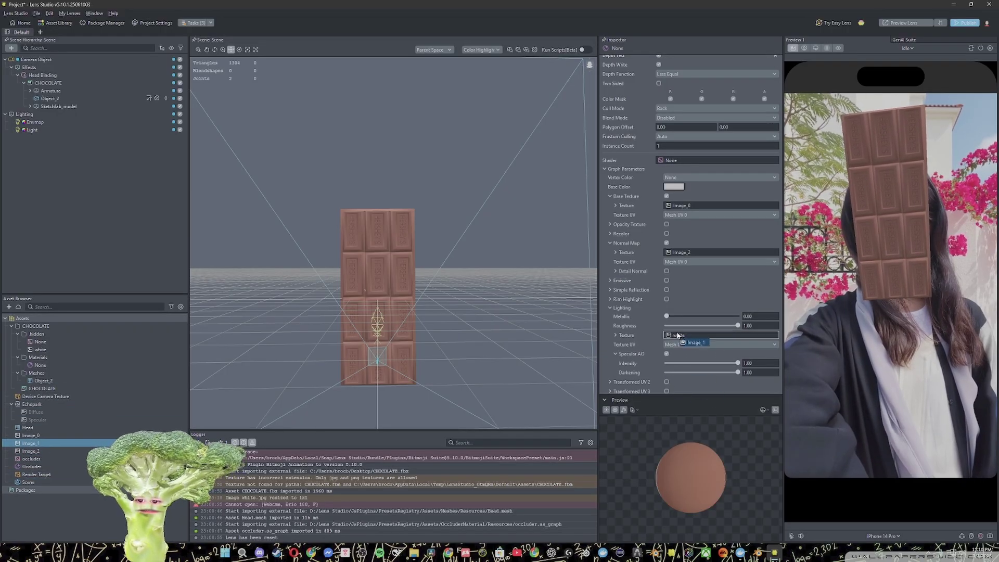
pyautogui.moveTo(677, 338); pyautogui.dragTo(677, 338)
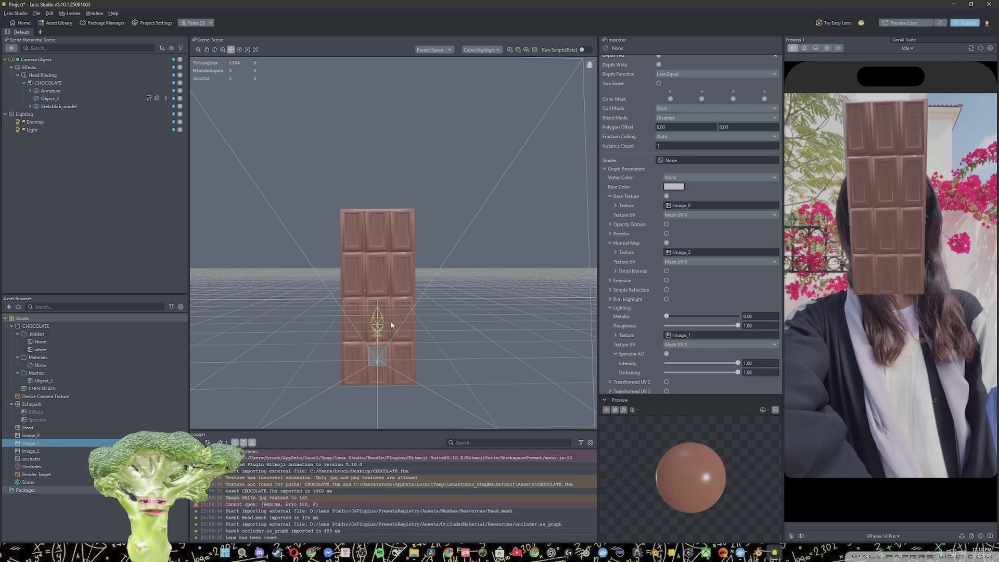
pyautogui.keyDown('alt'); pyautogui.moveTo(391, 325); pyautogui.dragTo(375, 286); pyautogui.keyUp('alt')
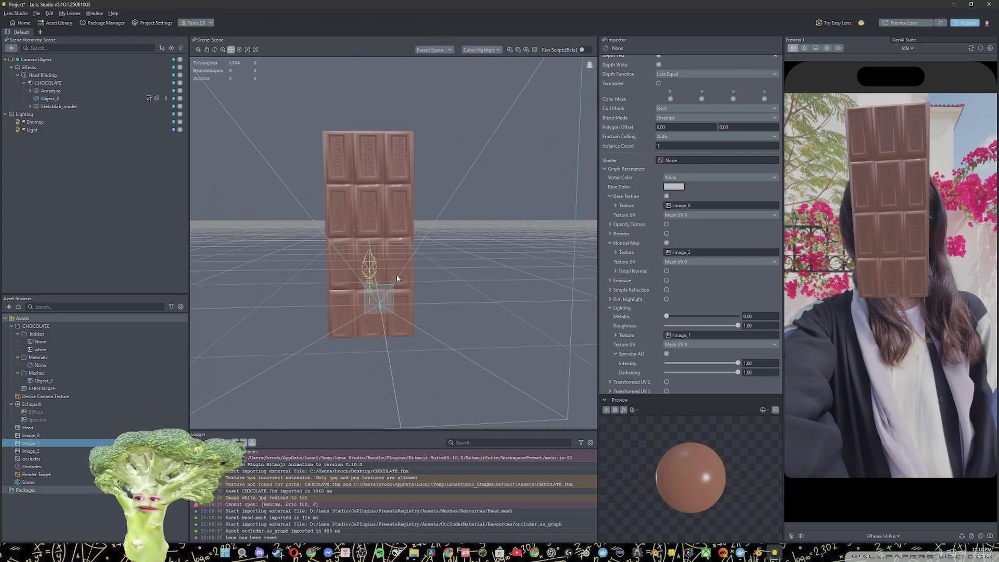
pyautogui.scroll(-4, 397, 279)
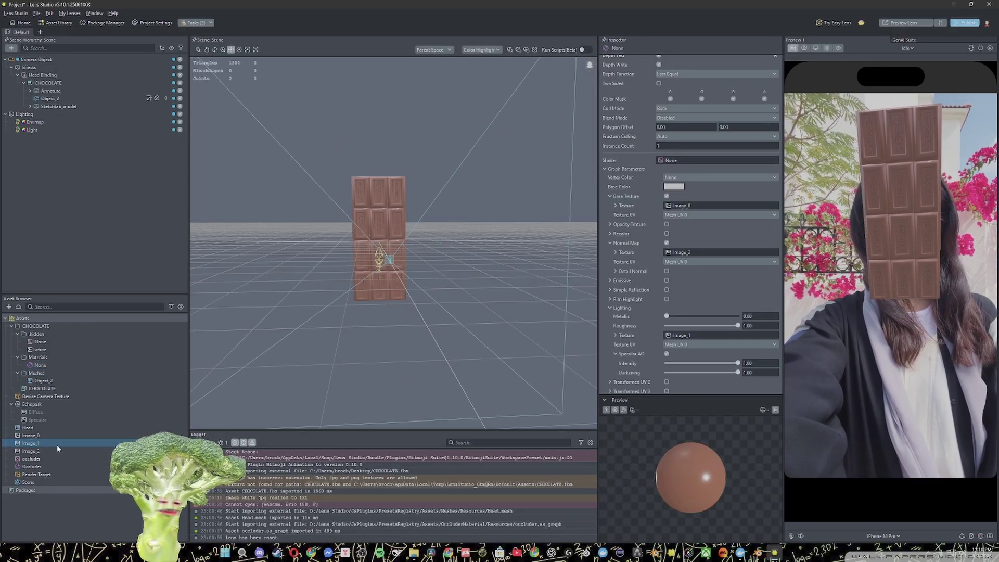
pyautogui.click(138, 24)
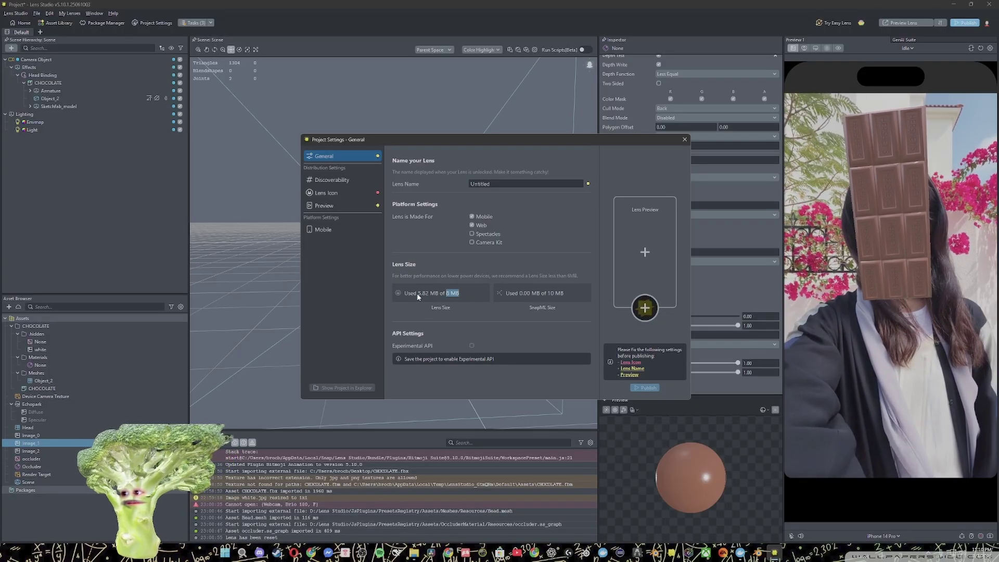
pyautogui.moveTo(418, 296); pyautogui.dragTo(445, 299)
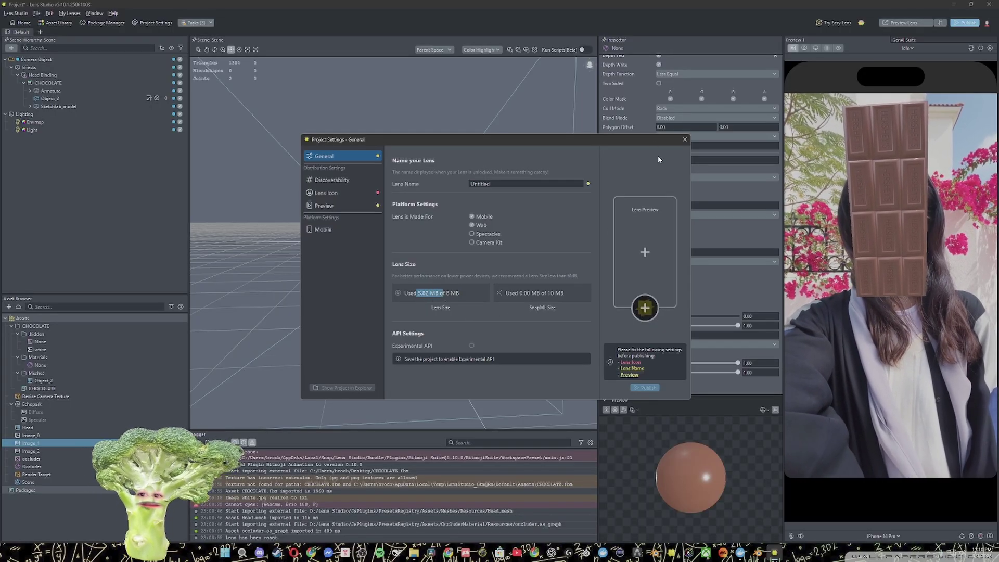
pyautogui.click(685, 141)
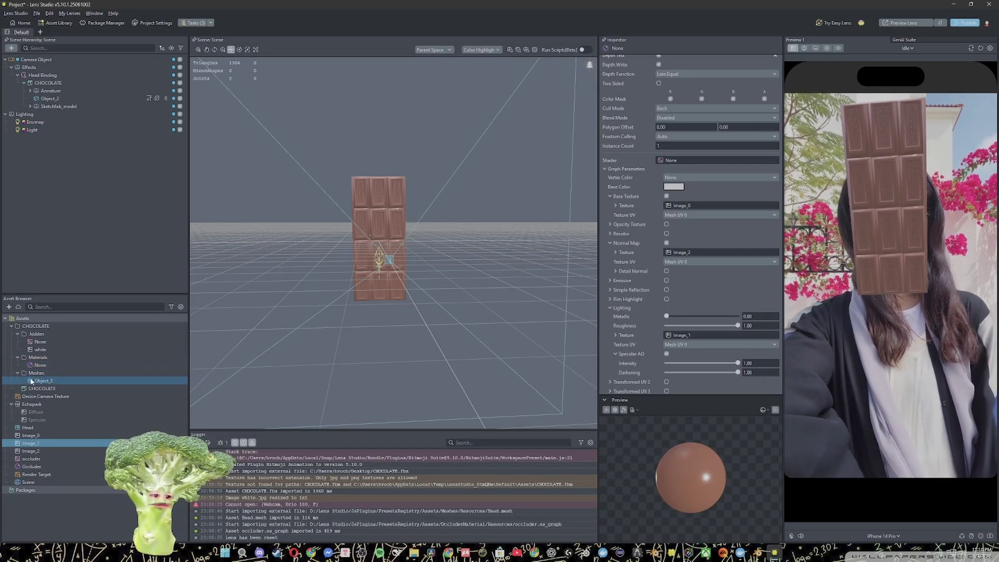
# Set Object_2's compression to Draco and enable Draco Compress, shrinking it to 21.24 KB.
pyautogui.click(32, 381)
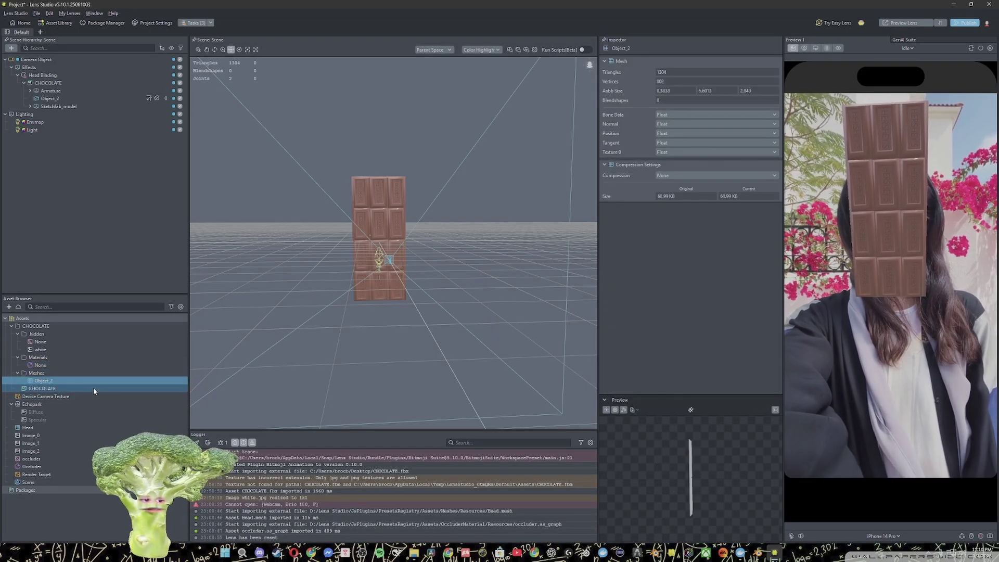
pyautogui.click(667, 177)
pyautogui.click(670, 185)
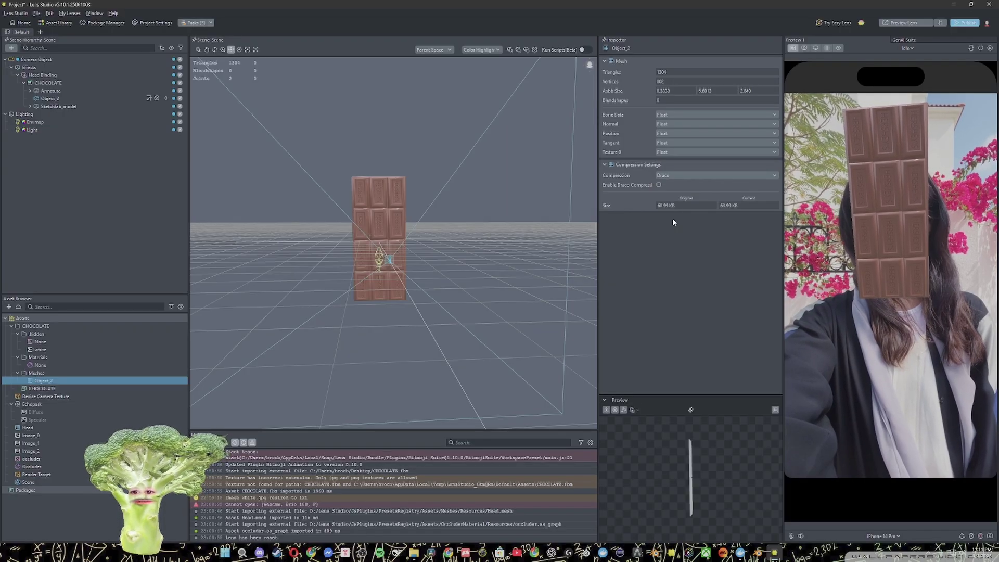
pyautogui.click(659, 186)
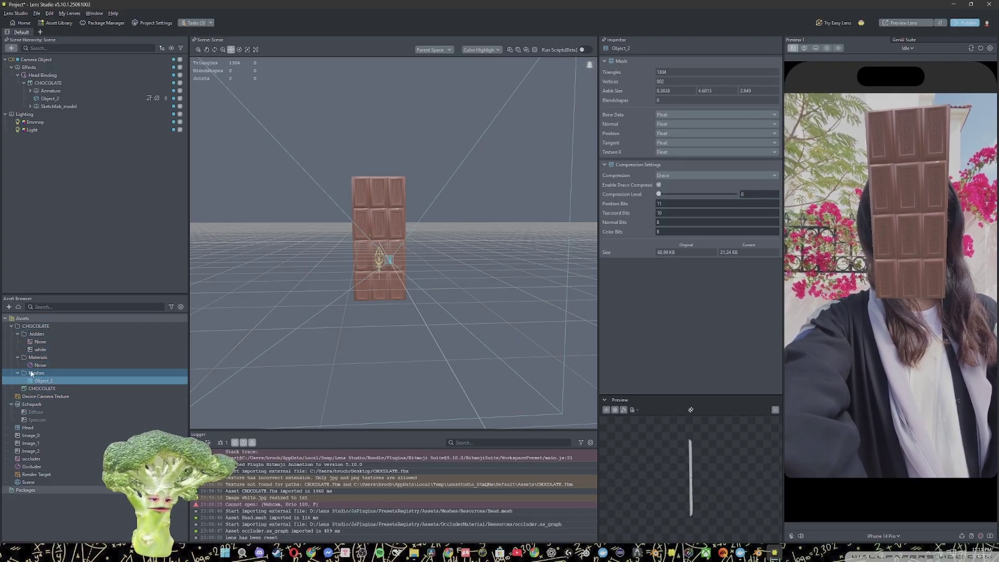
# Set the Image_0 texture's compression to Size at Low level.
pyautogui.click(30, 435)
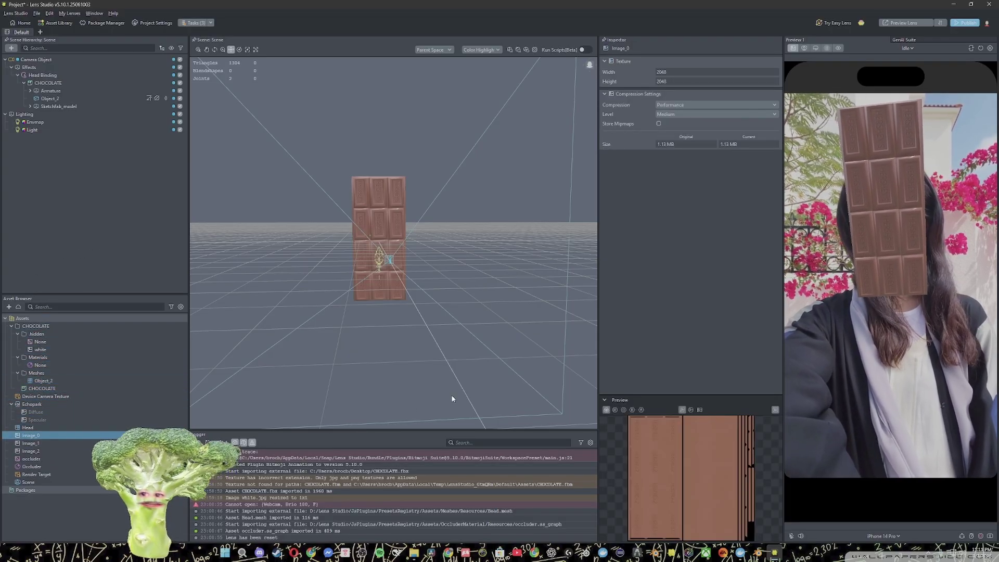
pyautogui.click(687, 105)
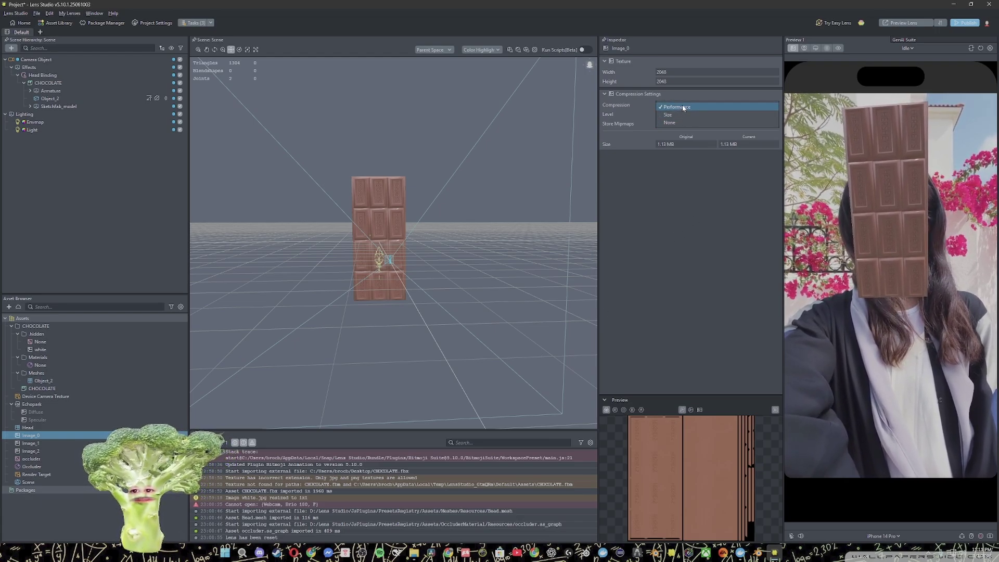
pyautogui.click(687, 115)
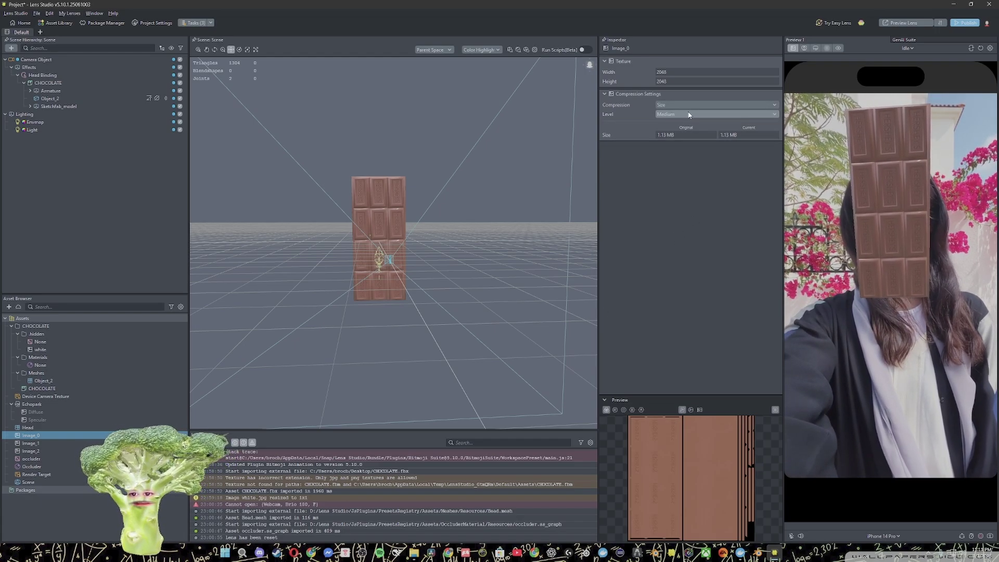
pyautogui.click(688, 114)
pyautogui.click(687, 125)
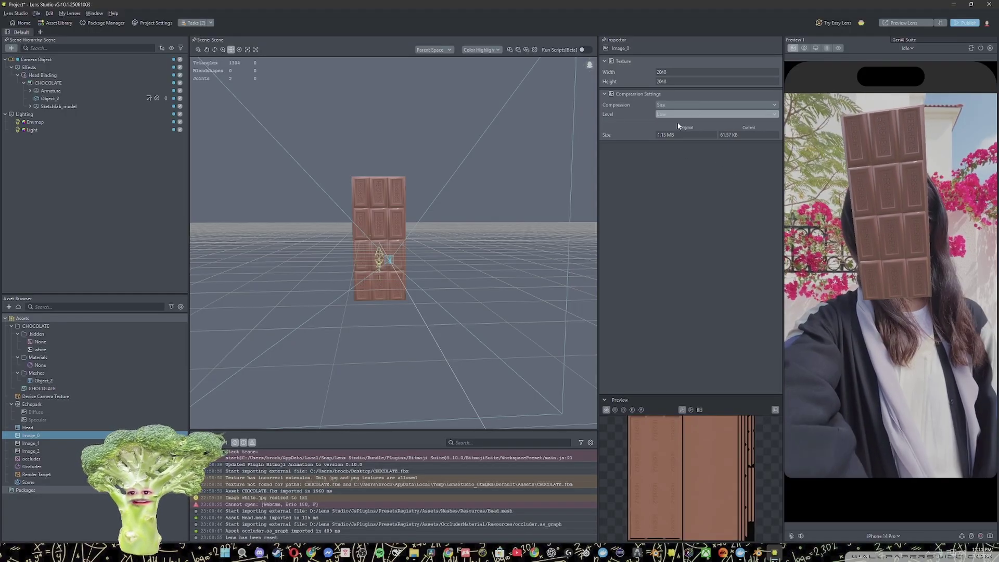
# Set Image_1 to Size compression at Low level, then reopen Project Settings to recheck lens size.
pyautogui.click(39, 443)
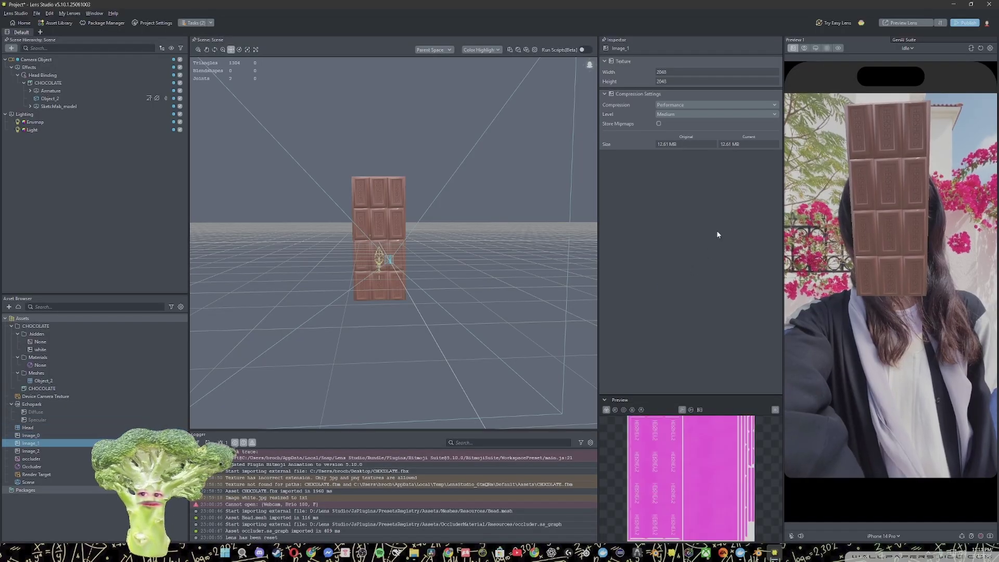
pyautogui.click(715, 114)
pyautogui.click(716, 122)
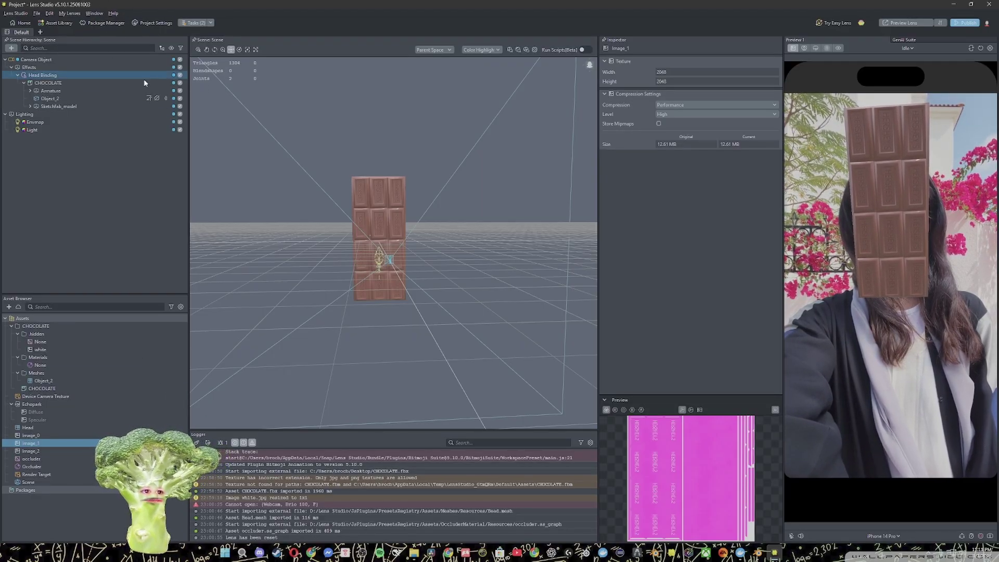
pyautogui.click(152, 22)
# Confirm the Lens Size reads 0.58 MB of 8 MB, then close Project Settings.
pyautogui.moveTo(418, 294); pyautogui.dragTo(440, 295)
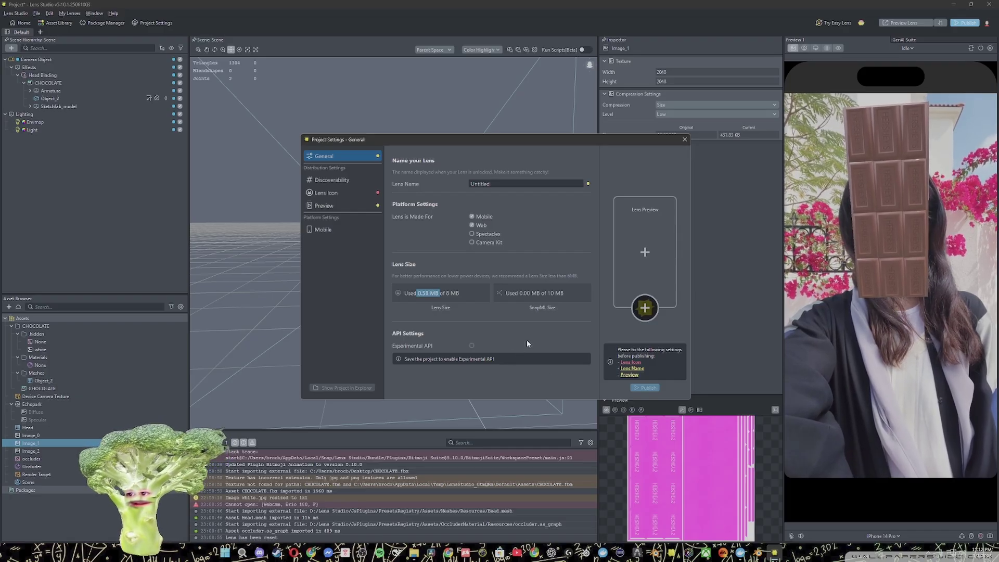
pyautogui.click(415, 294)
pyautogui.moveTo(415, 293); pyautogui.dragTo(473, 298)
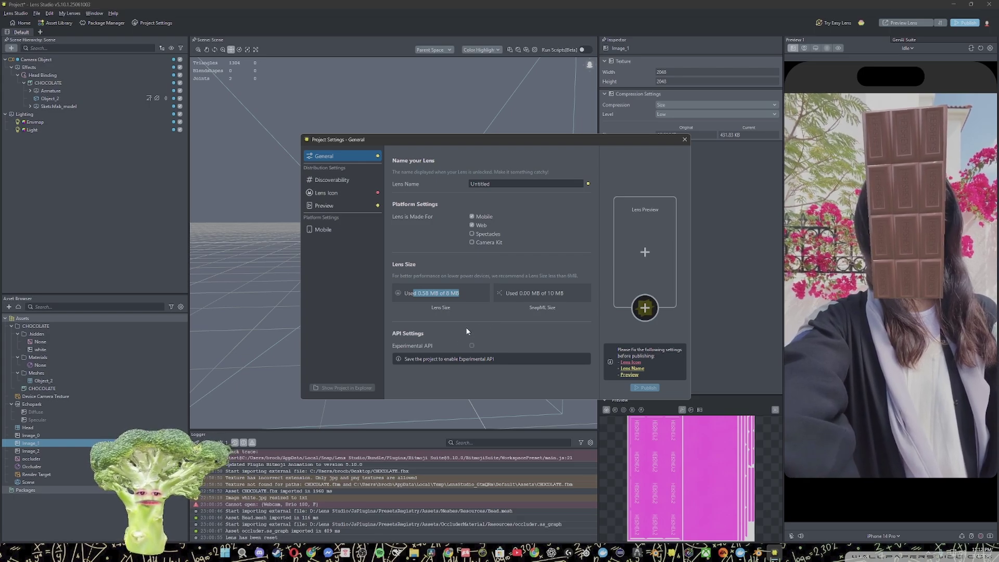
pyautogui.click(685, 139)
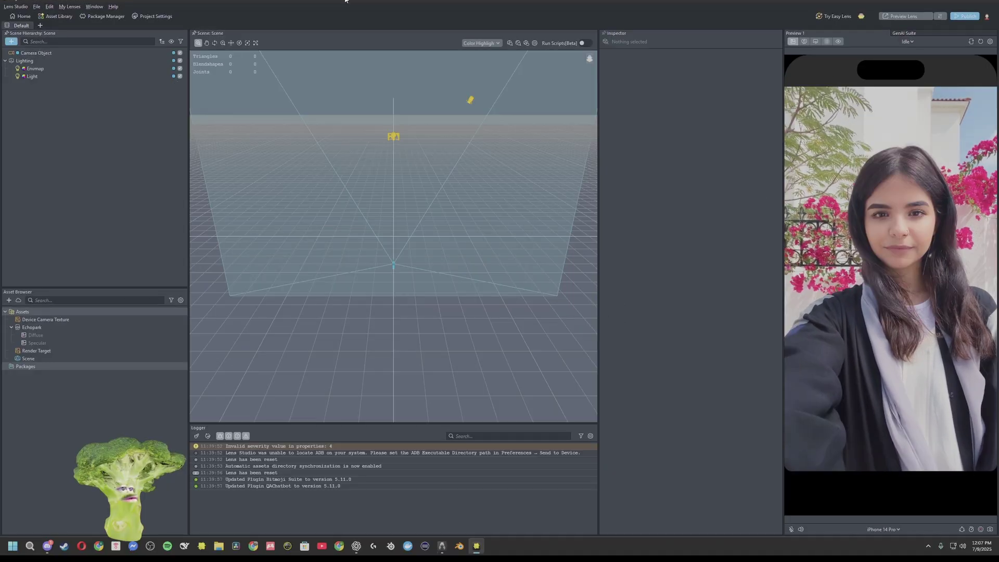
# Import Tomato.glb from the desktop into the Asset Browser, accepting the glTF import settings.
pyautogui.doubleClick(391, 5)
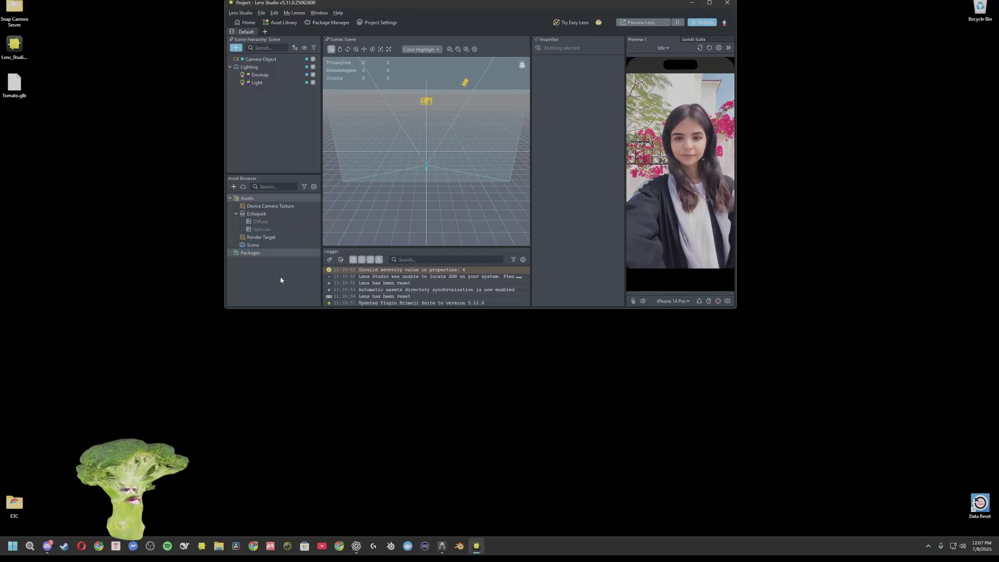
pyautogui.moveTo(14, 83); pyautogui.dragTo(260, 285)
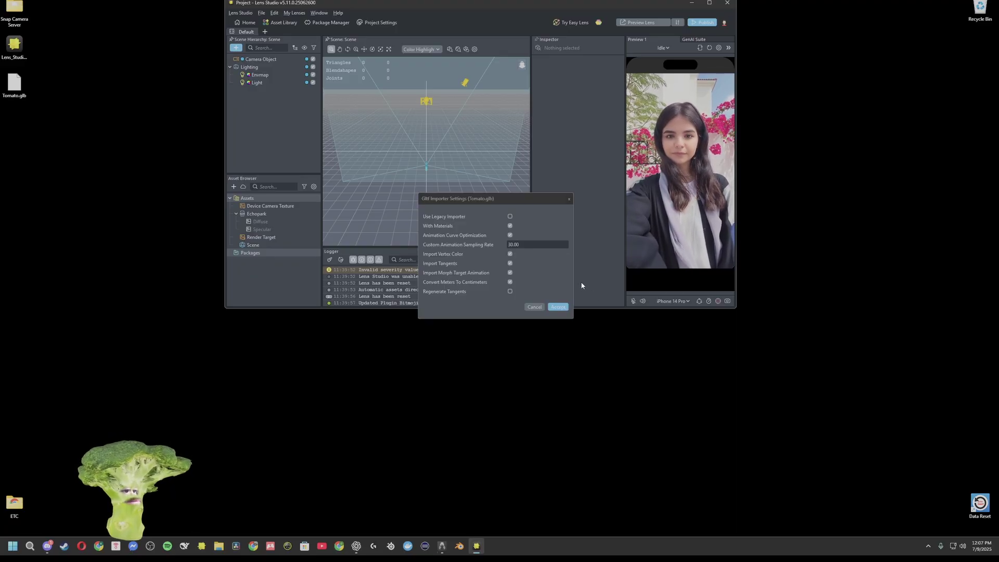
pyautogui.click(557, 307)
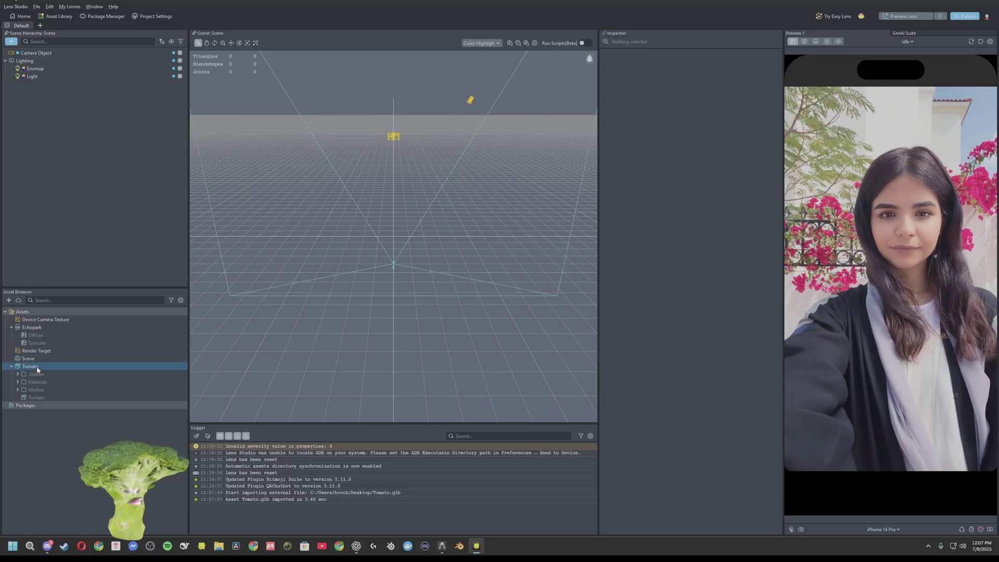
# Unpack the Tomato asset, expand its Materials and Meshes folders, and select the Green material.
pyautogui.rightClick(37, 369)
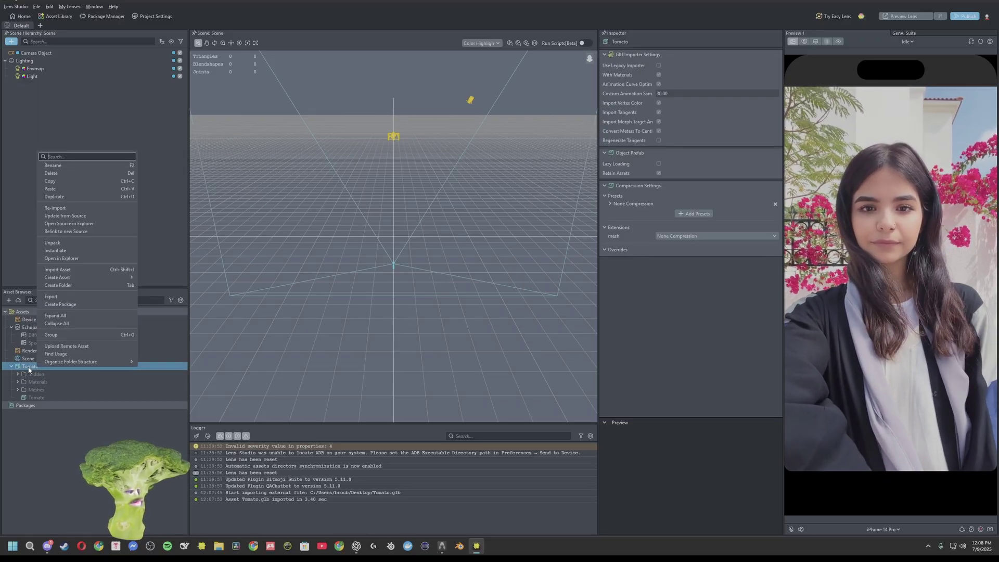
pyautogui.click(78, 243)
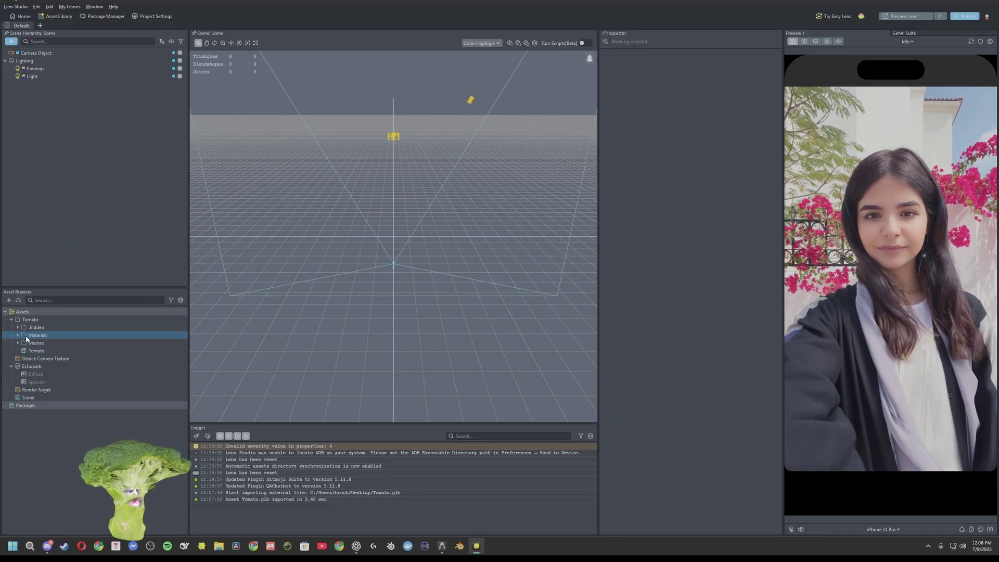
pyautogui.click(17, 335)
pyautogui.click(18, 359)
pyautogui.click(41, 343)
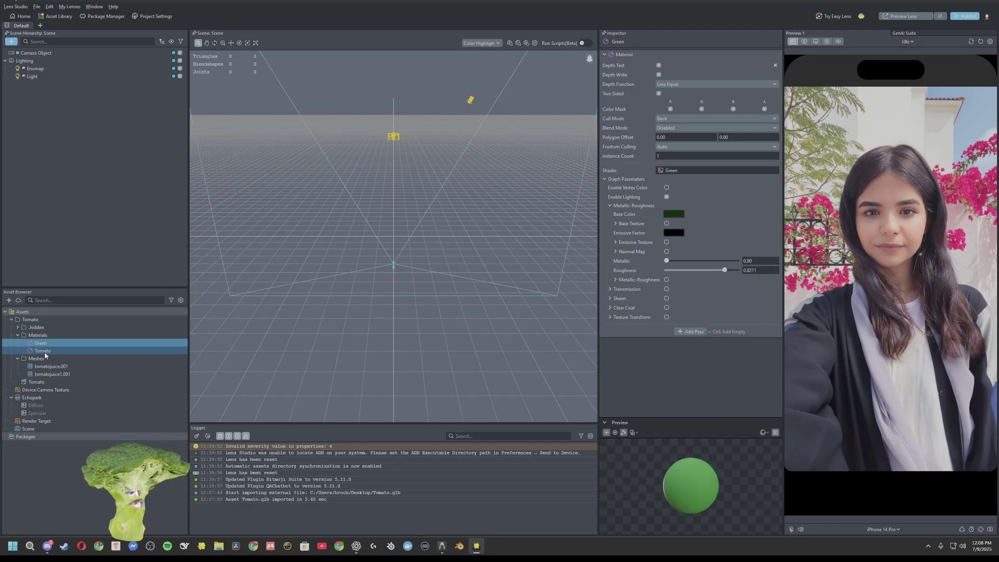
# Add a Head Binding via a 'head' search and delete its child Face Occluder.
pyautogui.click(11, 41)
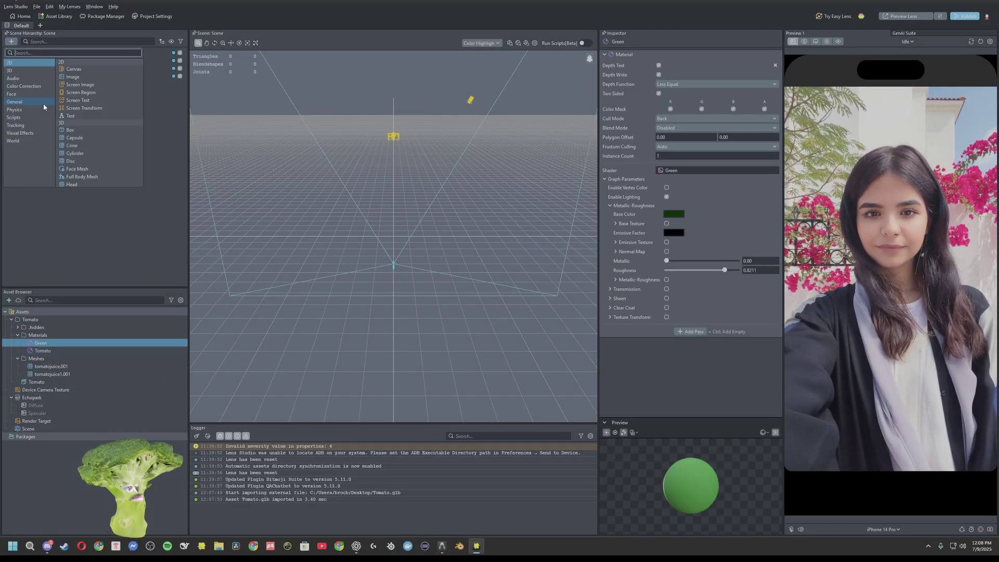
pyautogui.write('head')
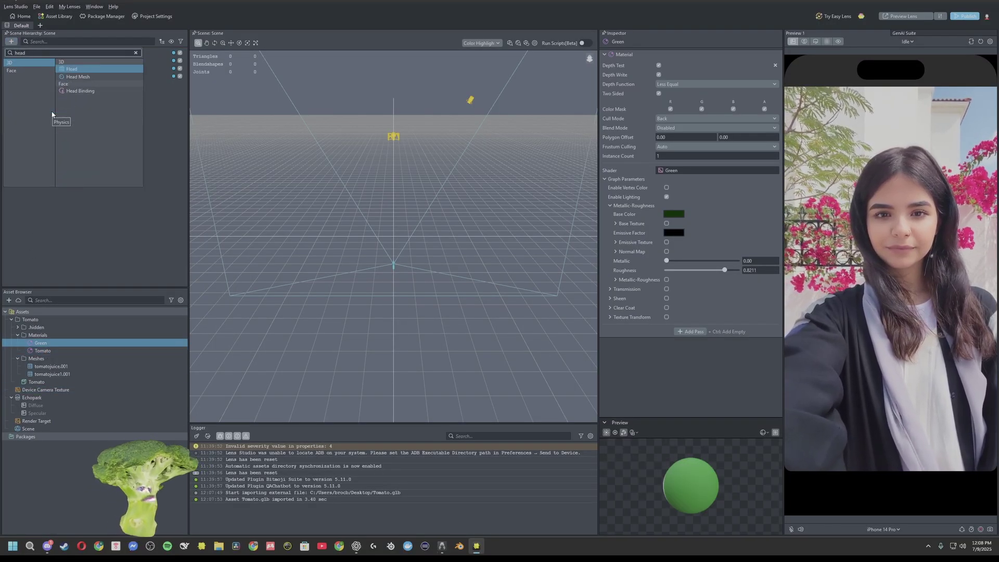
pyautogui.click(81, 91)
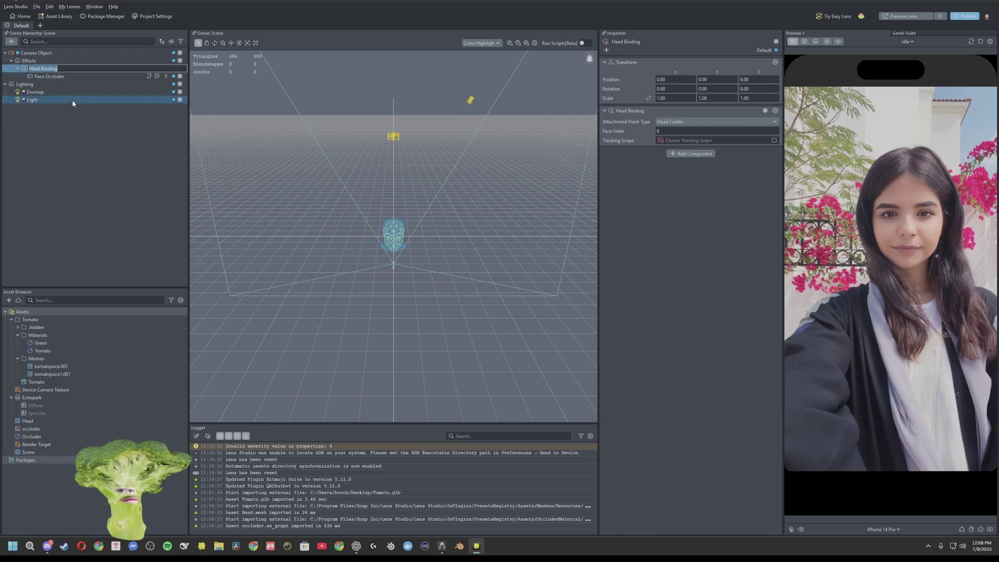
pyautogui.click(46, 77)
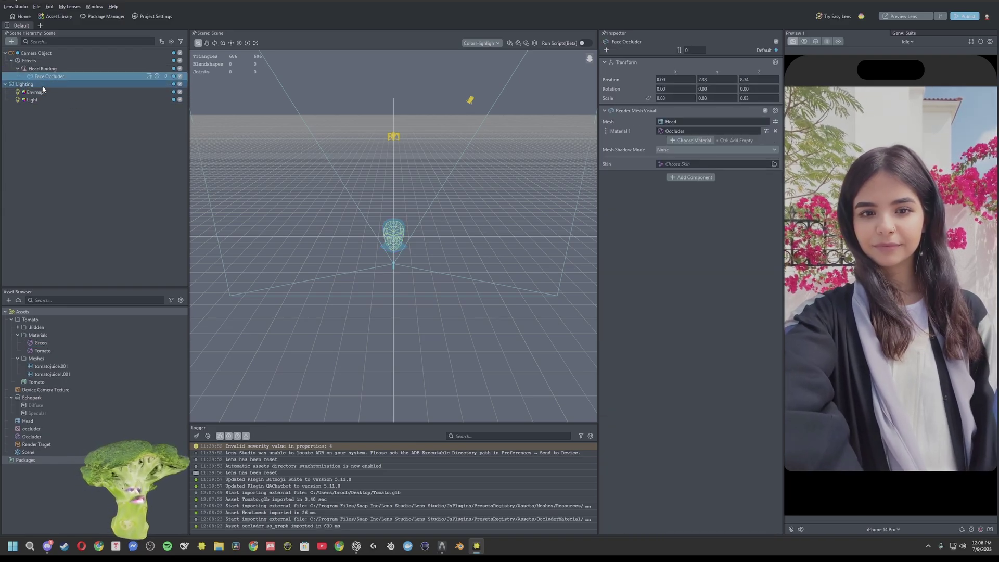
pyautogui.press('Delete')
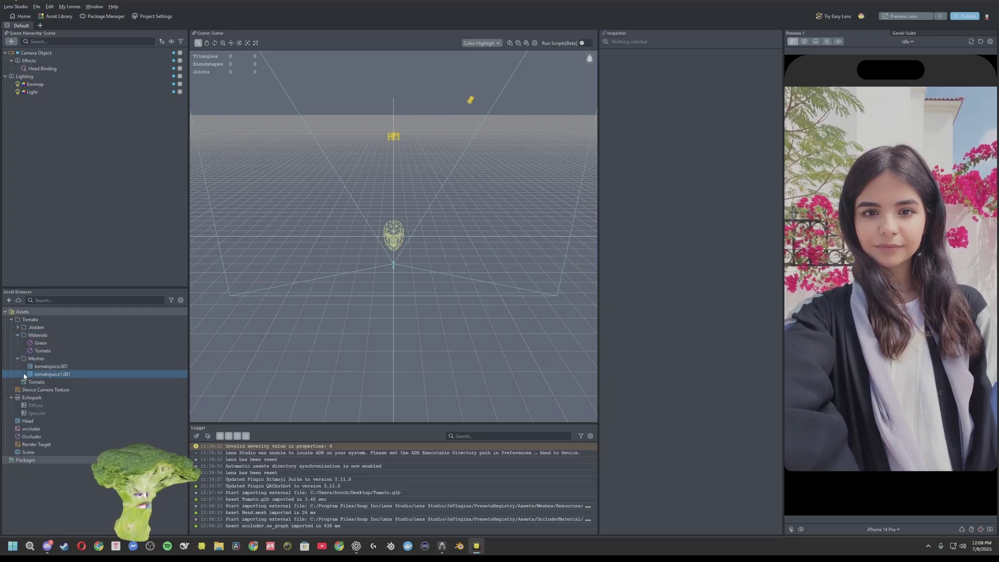
# Parent the Tomato model to Head Binding, scale it to about 9, and move it forward and up over the face.
pyautogui.moveTo(37, 382); pyautogui.dragTo(41, 73)
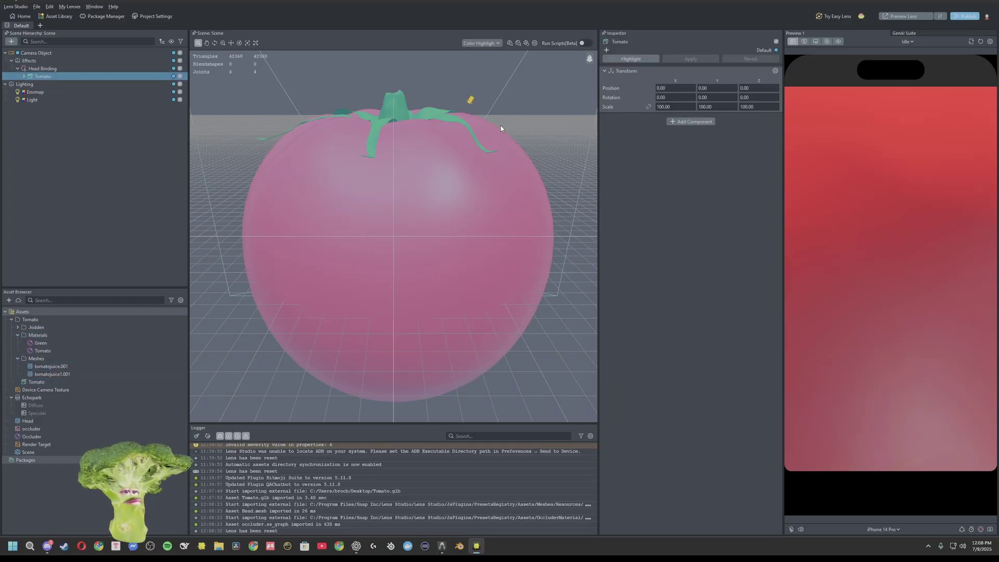
pyautogui.click(248, 44)
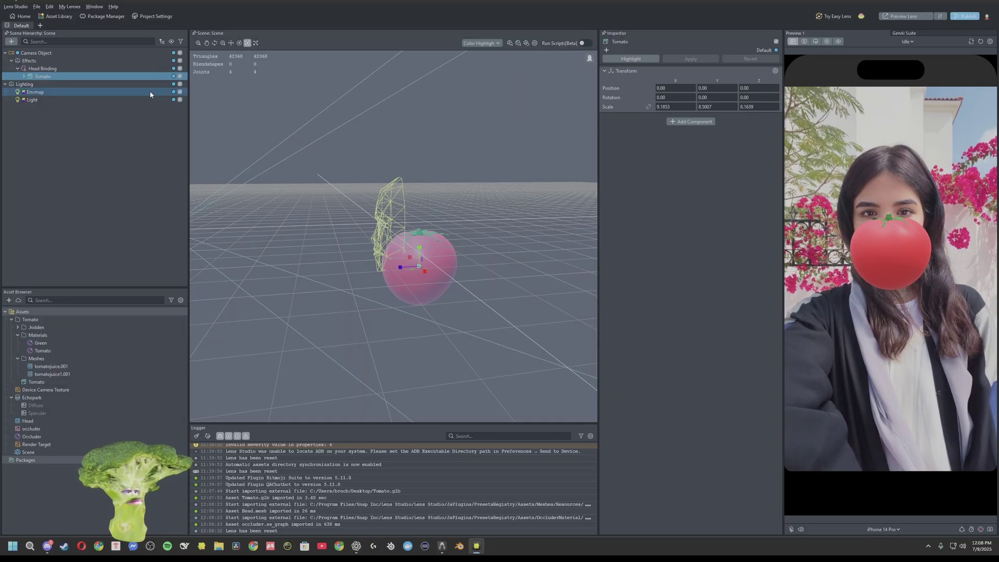
pyautogui.click(231, 44)
pyautogui.moveTo(402, 269); pyautogui.dragTo(320, 208)
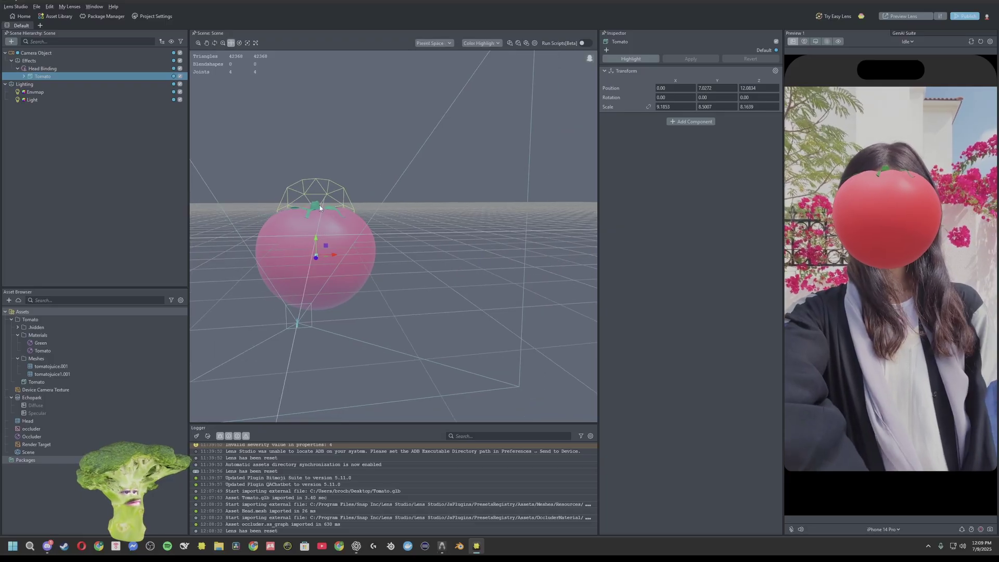
pyautogui.moveTo(317, 242); pyautogui.dragTo(316, 238)
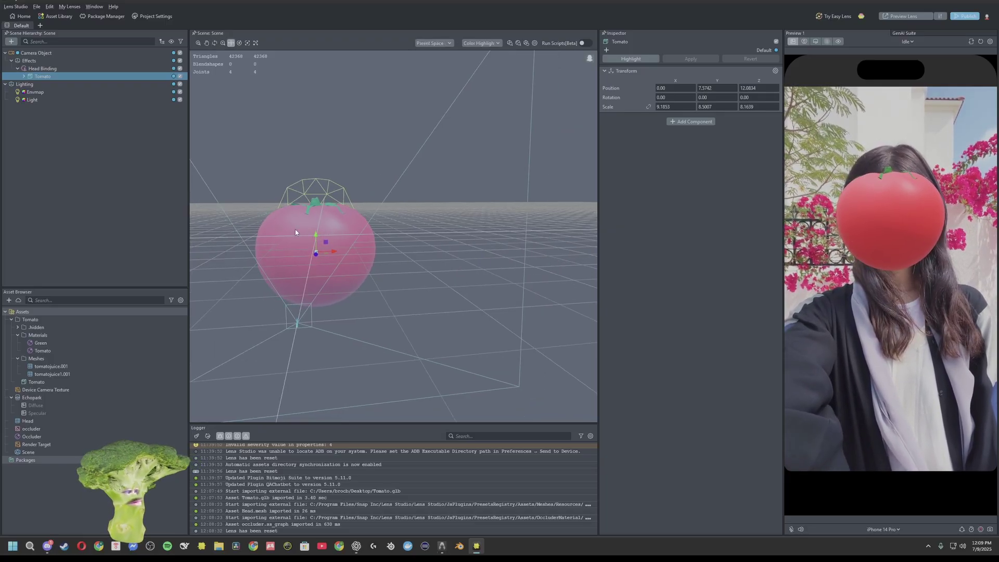
pyautogui.click(318, 260)
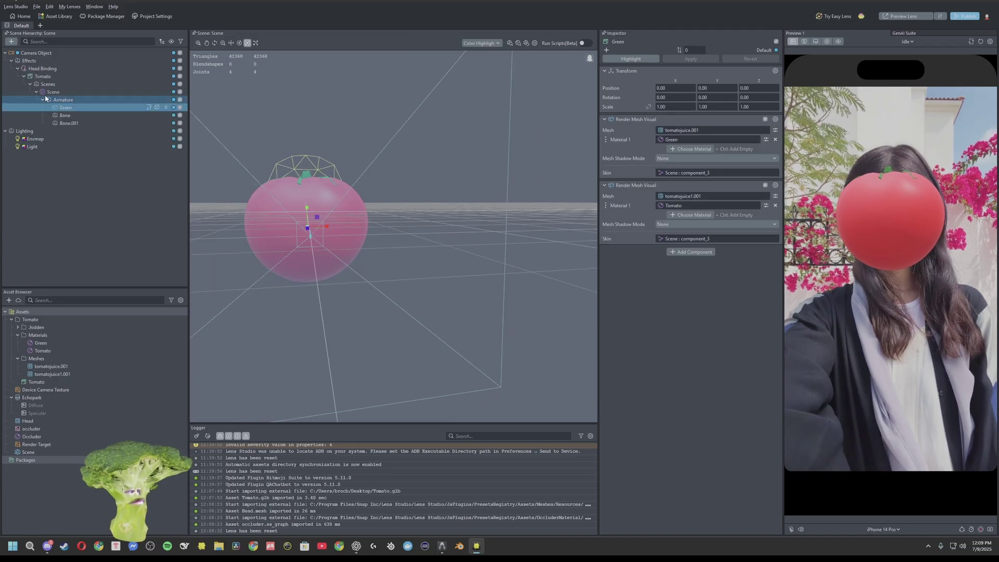
# Add a Face Inset via a 'face' search and duplicate it.
pyautogui.click(11, 41)
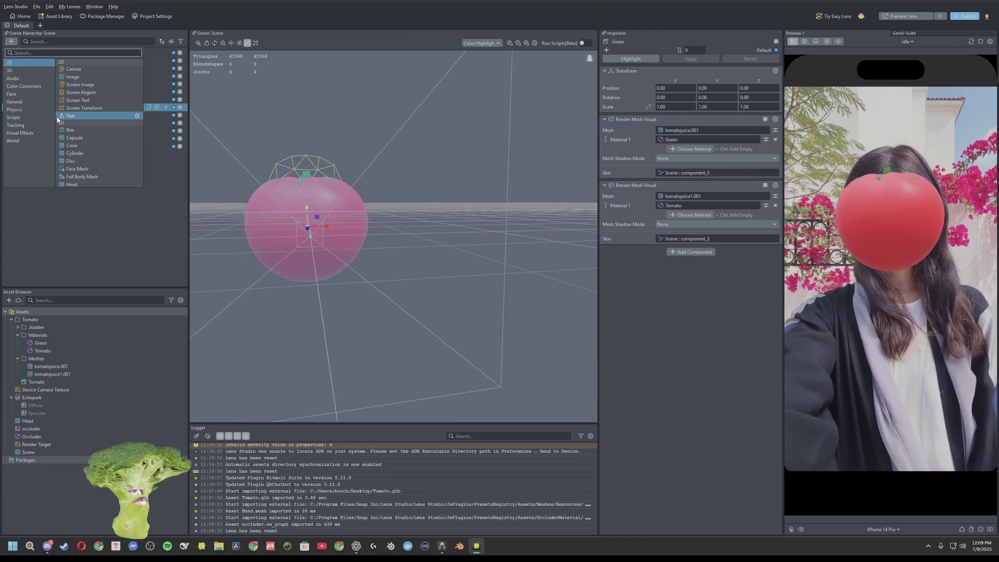
pyautogui.write('face')
pyautogui.click(76, 90)
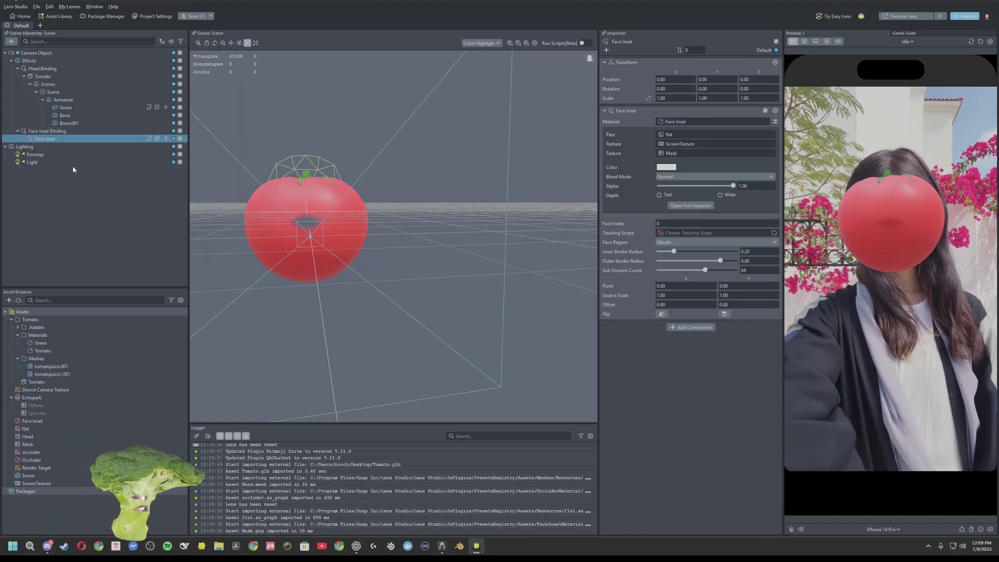
pyautogui.hotkey('ctrl', 'd')
pyautogui.hotkey('ctrl', 'd')
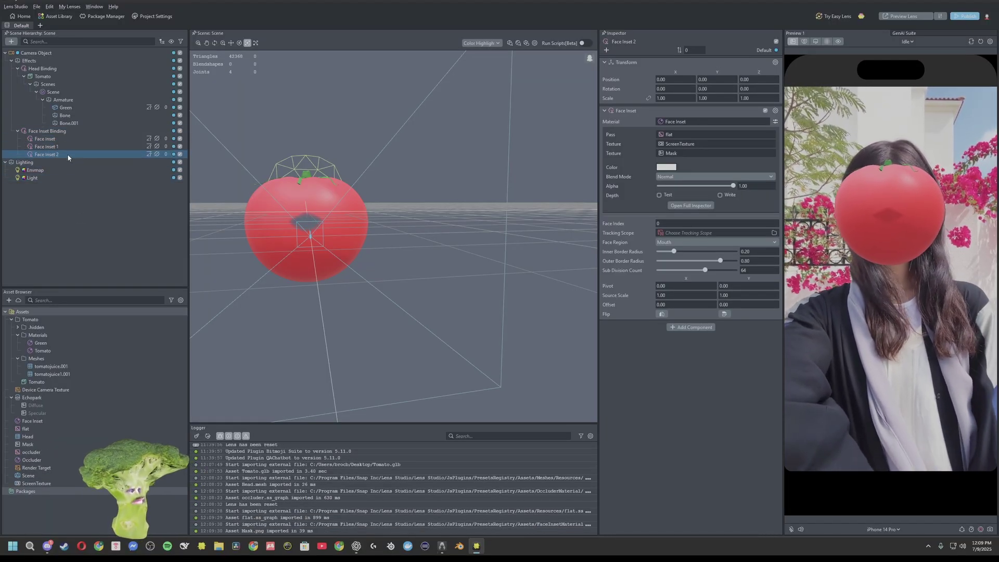
# Rename the three face insets to Reye, Leye and Mouth.
pyautogui.doubleClick(58, 155)
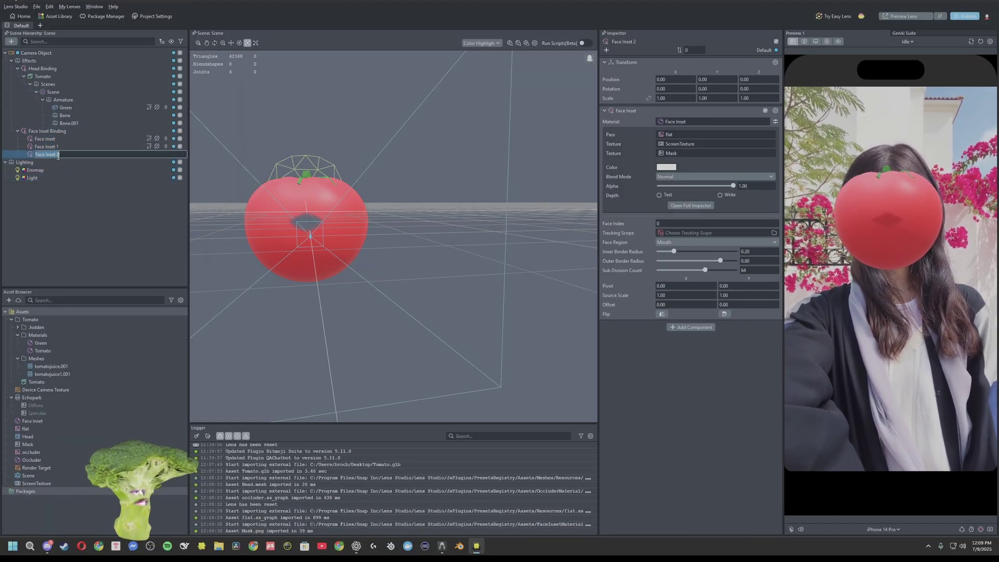
pyautogui.write('Reye')
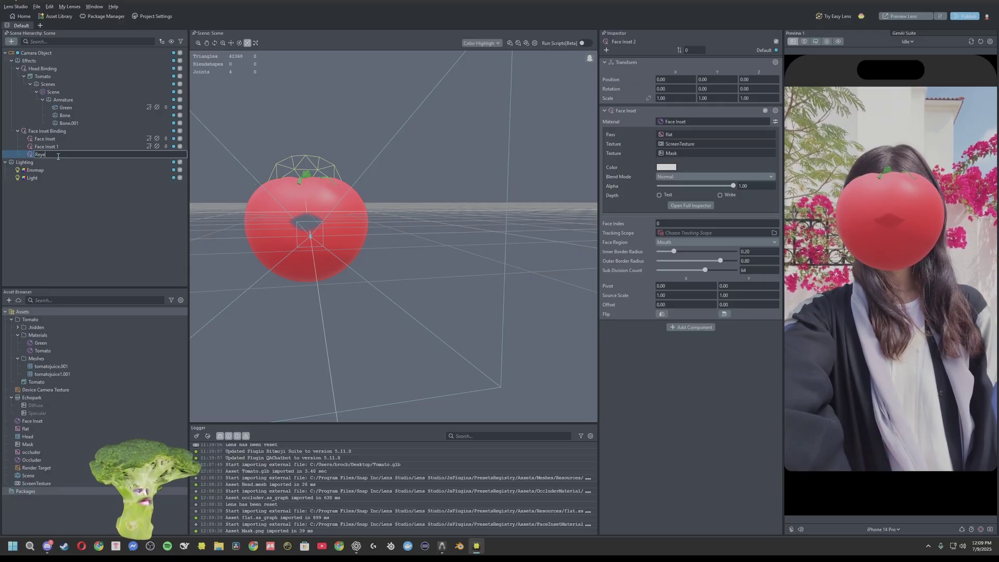
pyautogui.press('Return')
pyautogui.press('Up')
pyautogui.press('F2')
pyautogui.write('Lef')
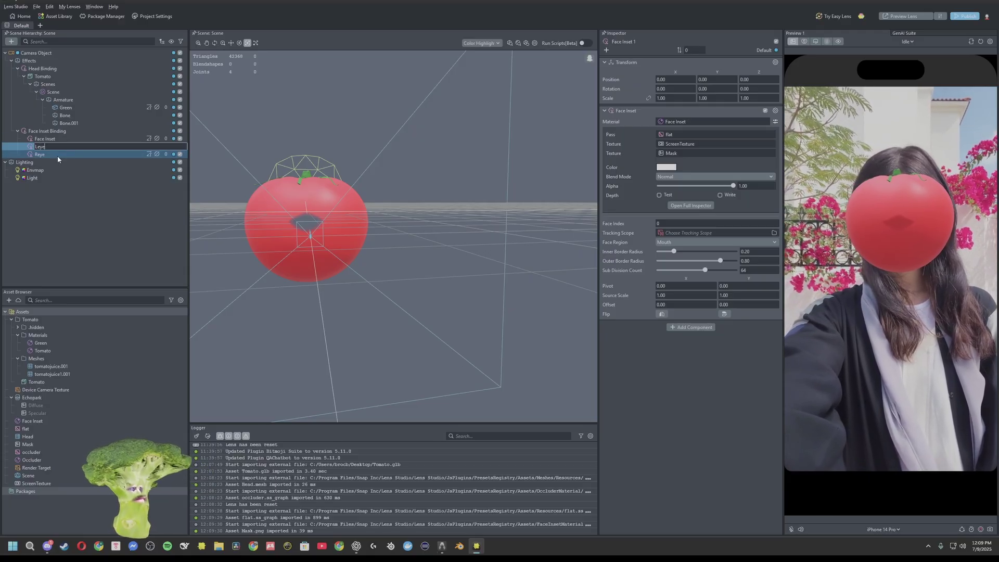
pyautogui.write('e')
pyautogui.press('Return')
pyautogui.press('Up')
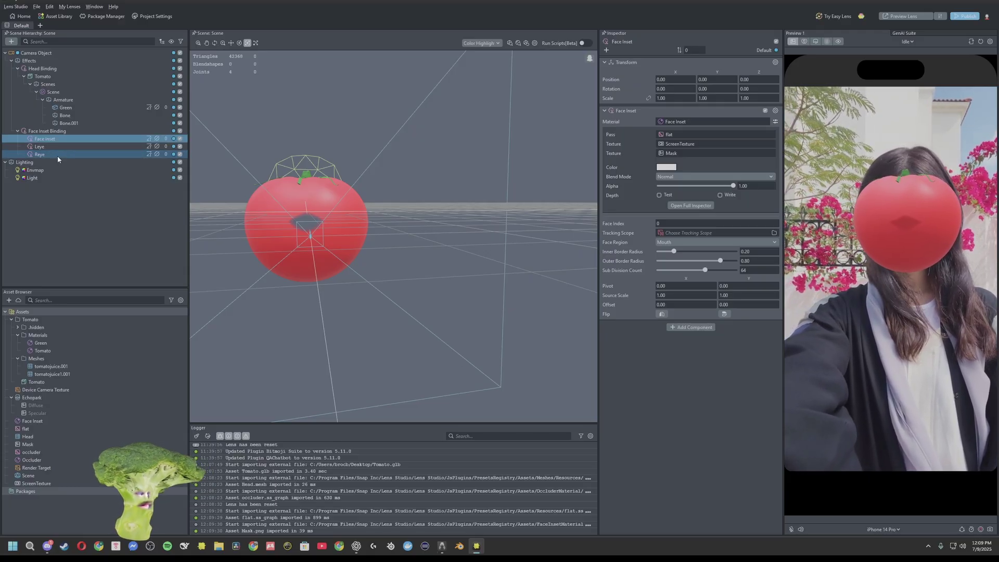
pyautogui.rightClick(64, 139)
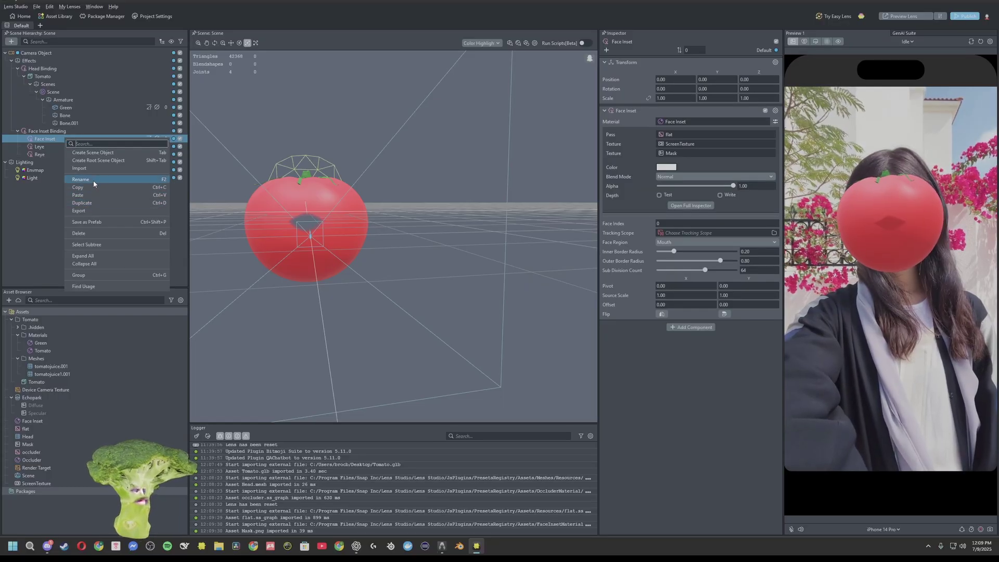
pyautogui.press('Escape')
pyautogui.press('F2')
pyautogui.write('Mouth')
pyautogui.press('Return')
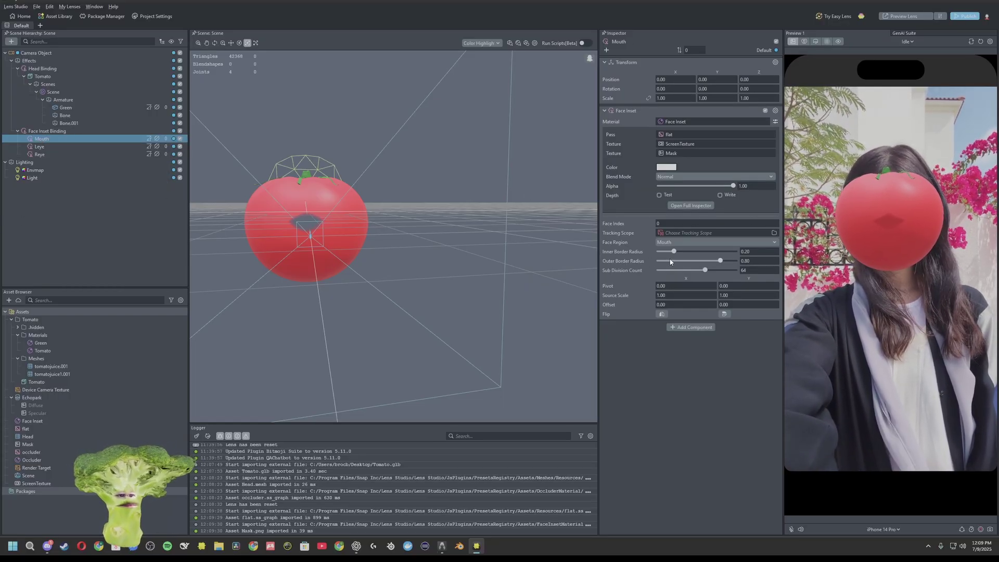
# Set Leye's face region to Left Eye and Reye's face region to Right Eye.
pyautogui.click(39, 146)
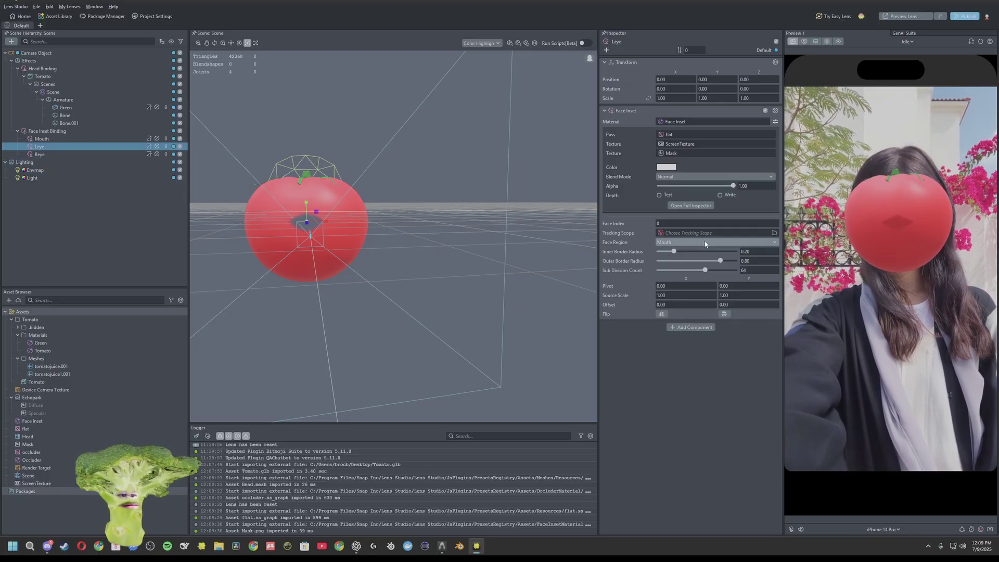
pyautogui.click(677, 242)
pyautogui.click(672, 227)
pyautogui.click(39, 154)
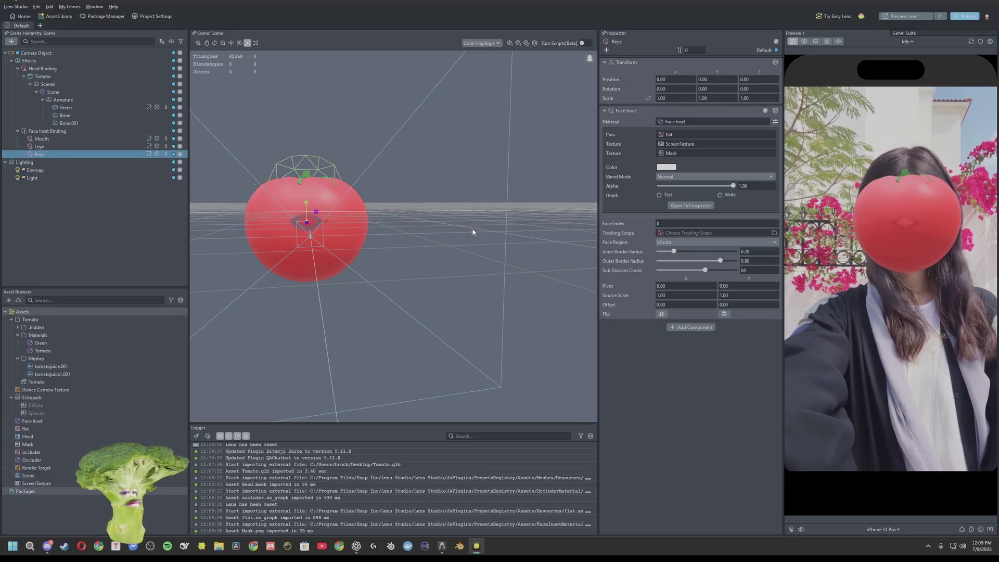
pyautogui.click(702, 243)
pyautogui.click(677, 236)
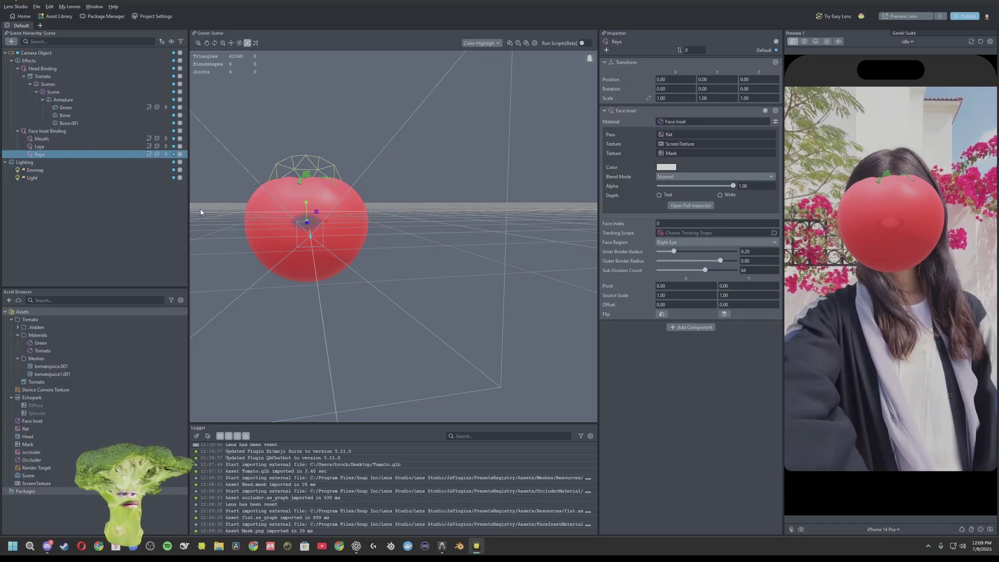
pyautogui.click(60, 139)
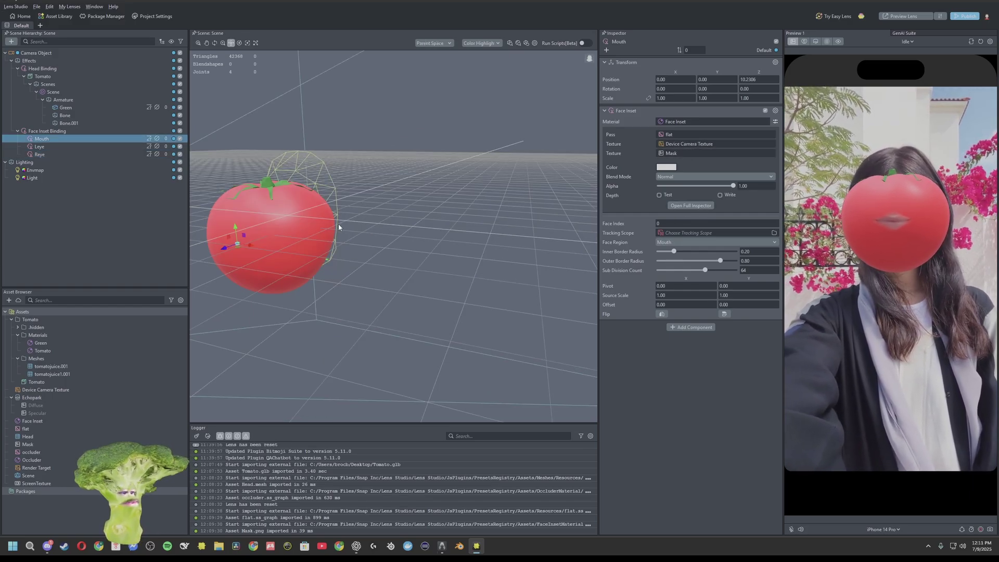
# Push the Leye and Reye insets forward along Z onto the tomato, then orbit to view its front.
pyautogui.click(82, 145)
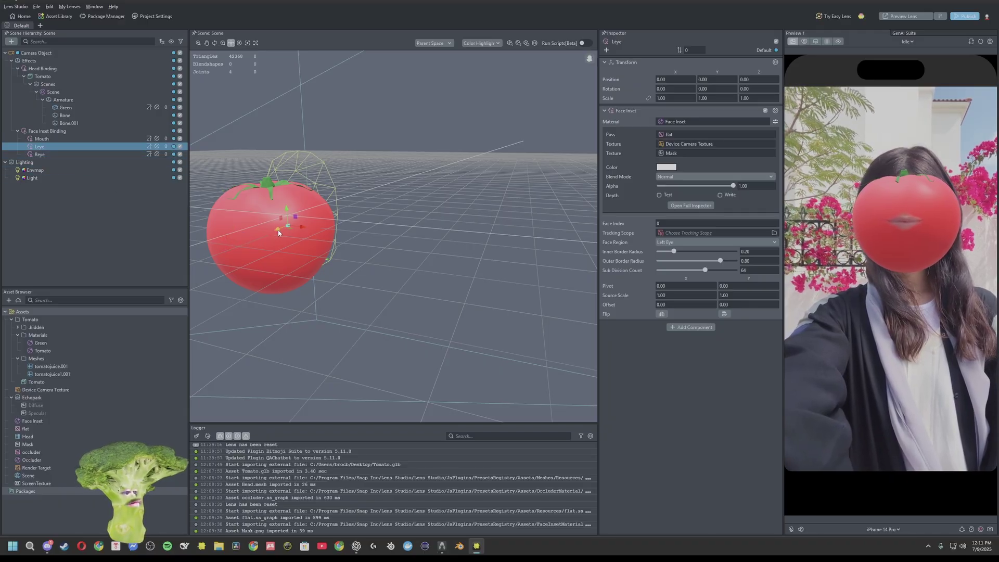
pyautogui.moveTo(223, 243)
pyautogui.mouseDown()
pyautogui.moveTo(204, 255)
pyautogui.moveTo(218, 211)
pyautogui.moveTo(232, 228)
pyautogui.moveTo(219, 216)
pyautogui.moveTo(220, 236)
pyautogui.mouseUp()
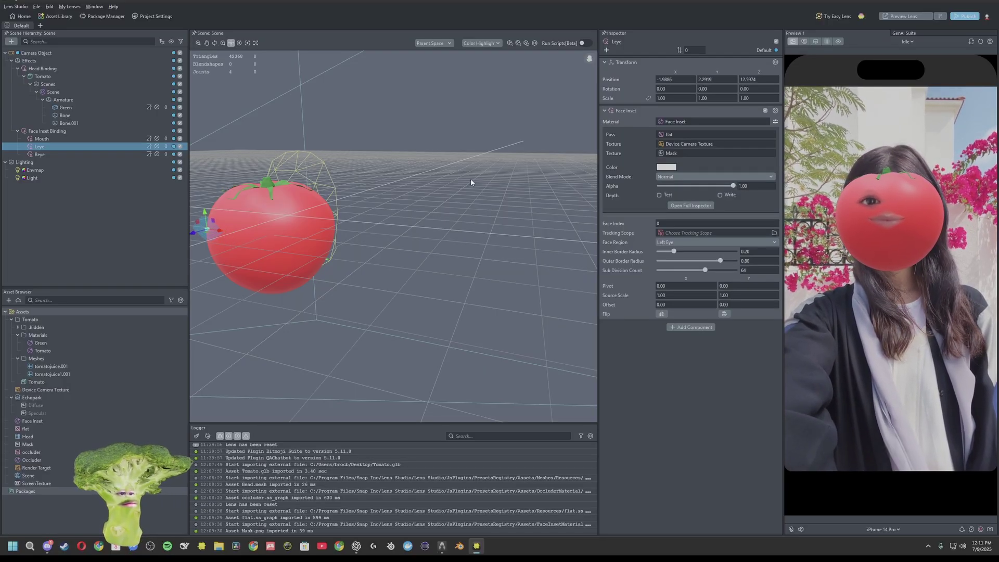
pyautogui.click(40, 154)
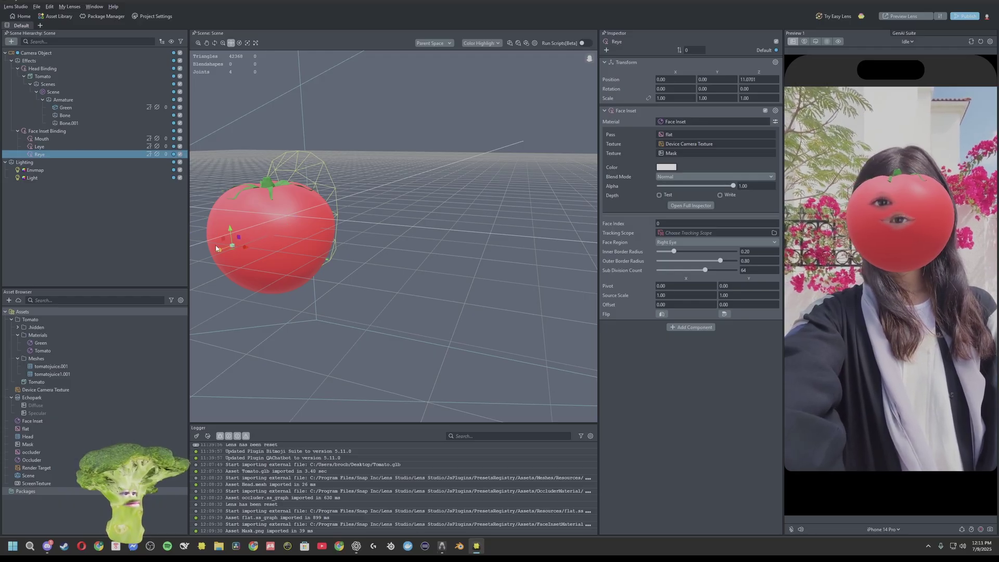
pyautogui.moveTo(218, 248); pyautogui.dragTo(242, 215)
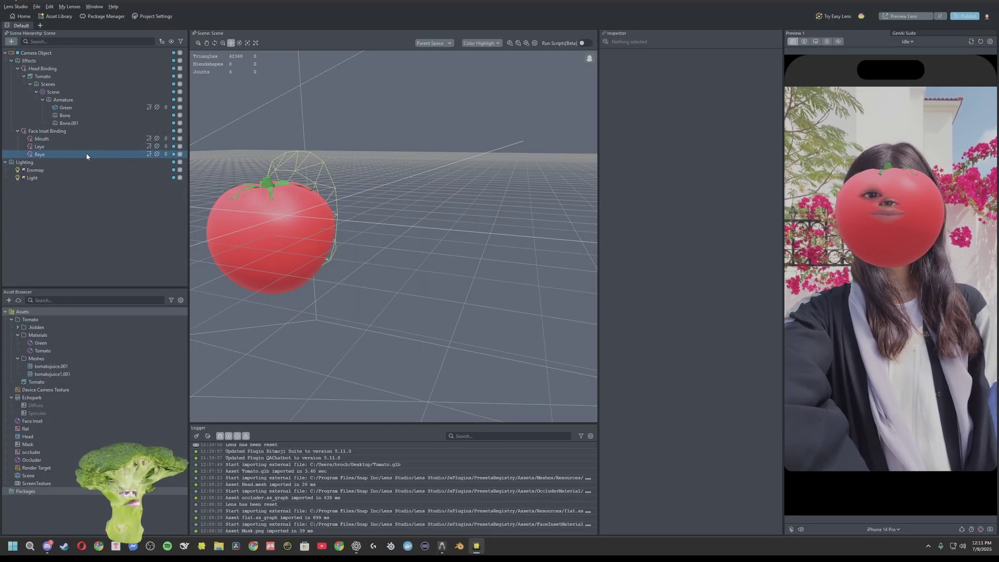
pyautogui.click(86, 154)
pyautogui.moveTo(231, 238); pyautogui.dragTo(254, 241)
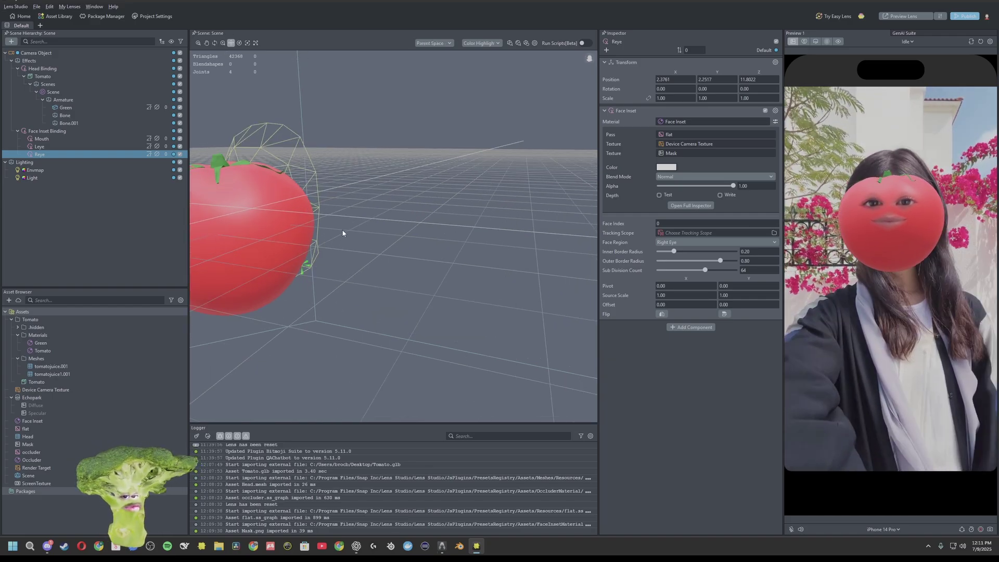
pyautogui.keyDown('alt'); pyautogui.moveTo(336, 210); pyautogui.dragTo(427, 188); pyautogui.keyUp('alt')
# Parent Mouth, Leye and Reye under the tomato's Bone and move the right eye beside the left.
pyautogui.press('w')
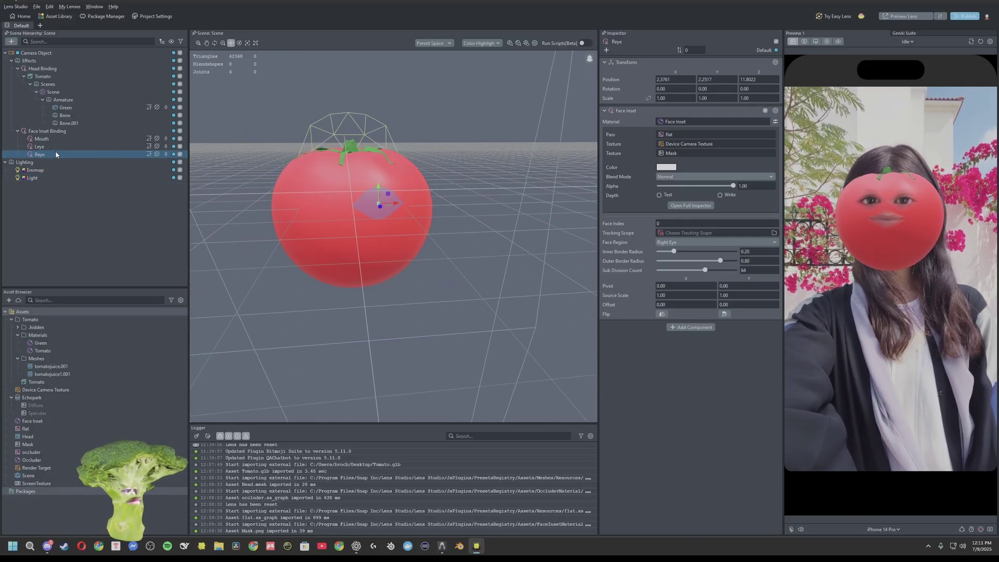
pyautogui.keyDown('shift'); pyautogui.click(41, 138); pyautogui.keyUp('shift')
pyautogui.moveTo(56, 150); pyautogui.dragTo(76, 117)
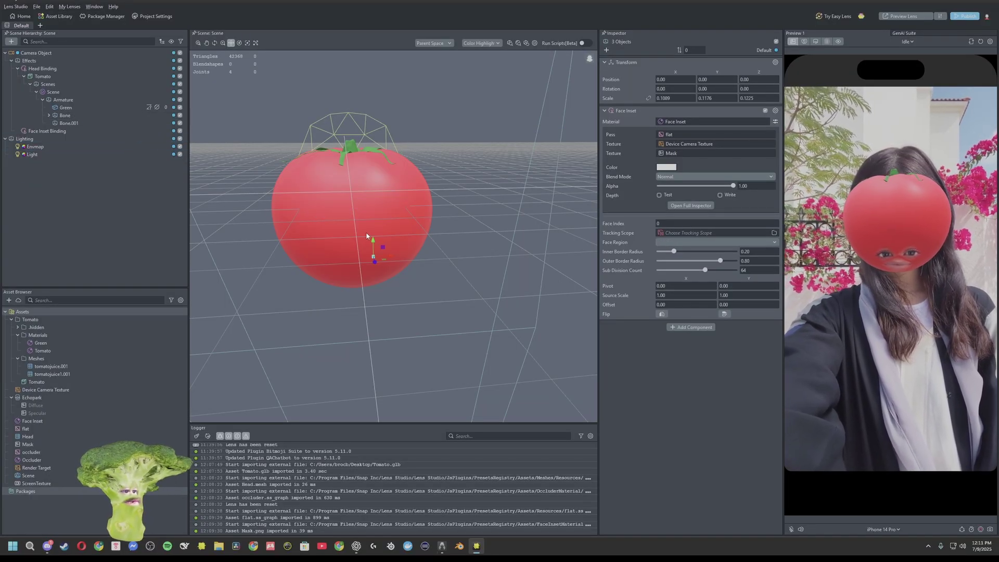
pyautogui.click(359, 255)
pyautogui.keyDown('alt'); pyautogui.moveTo(361, 257); pyautogui.dragTo(358, 281); pyautogui.keyUp('alt')
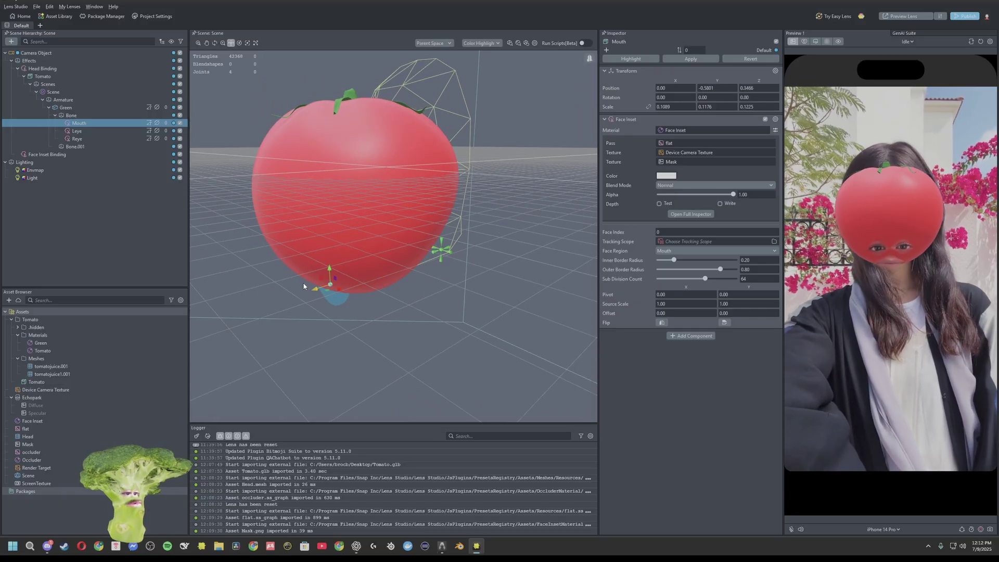
pyautogui.click(302, 289)
pyautogui.scroll(3, 263, 185)
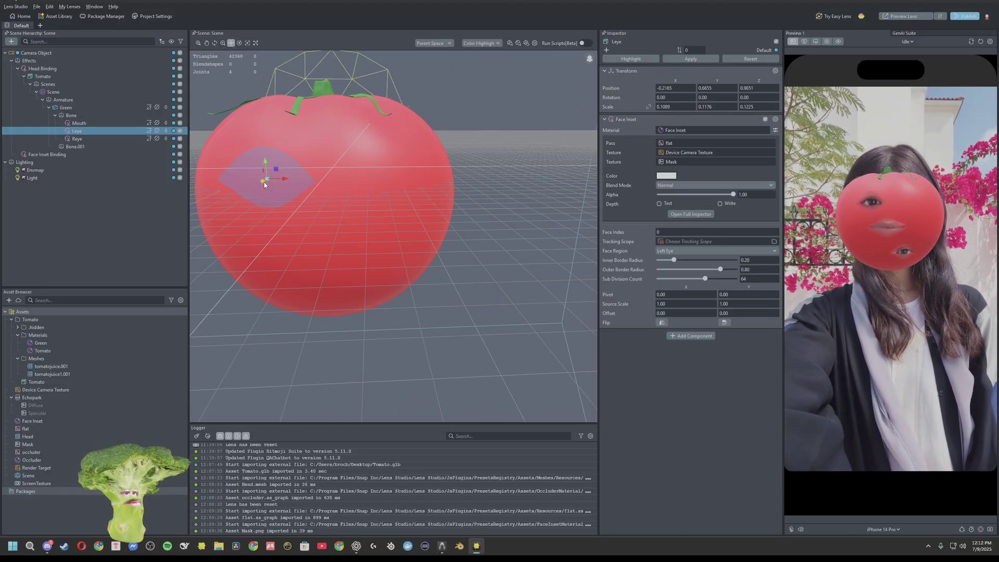
pyautogui.moveTo(264, 183); pyautogui.dragTo(354, 193)
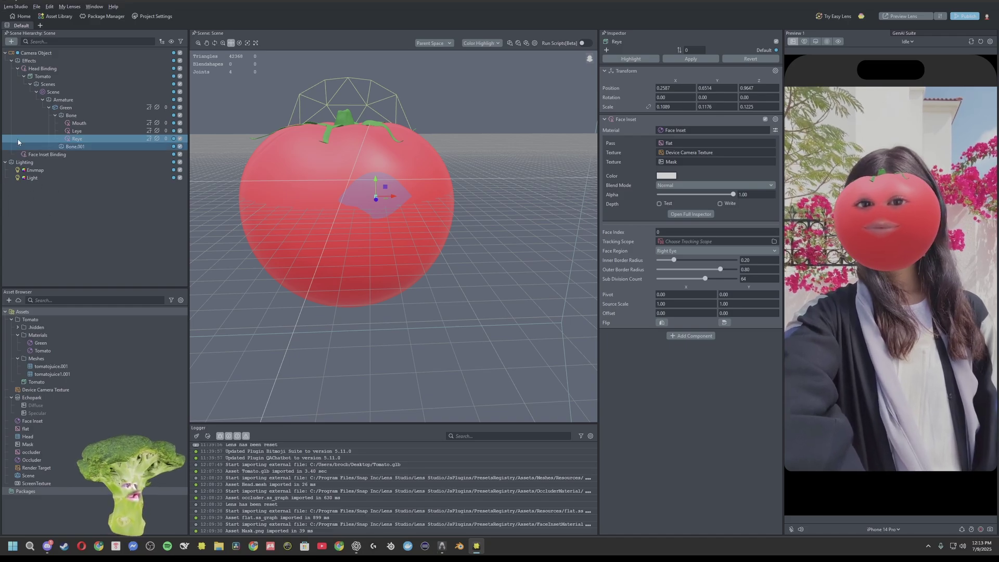
# Create a new Unlit material asset, keeping the name Unlit.
pyautogui.click(8, 301)
pyautogui.write('unlit')
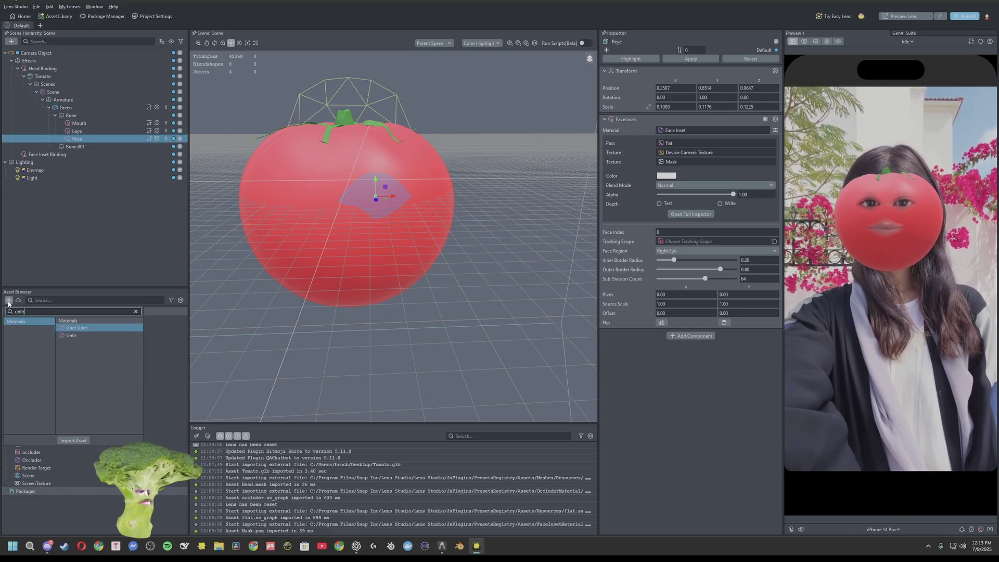
pyautogui.click(93, 334)
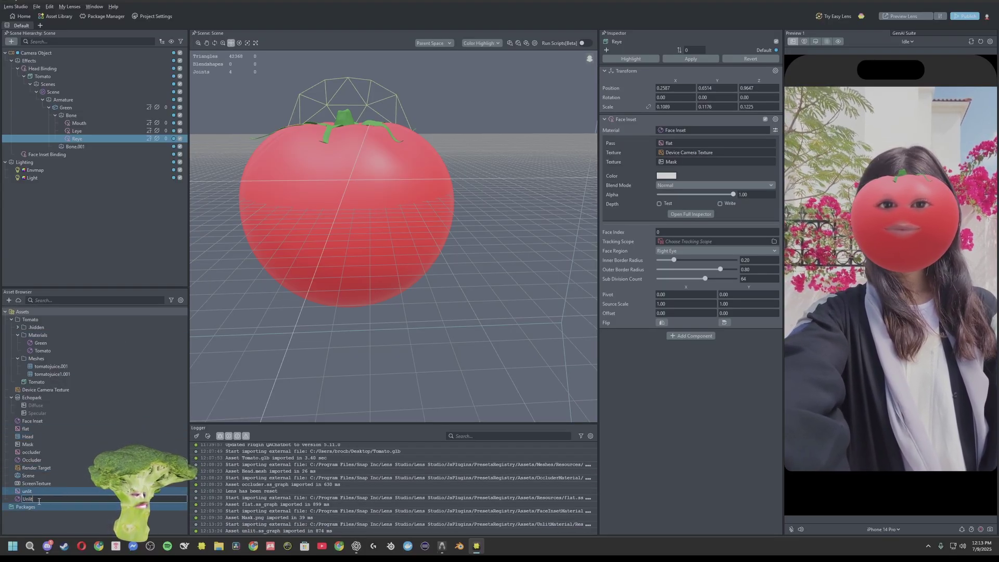
pyautogui.press('Return')
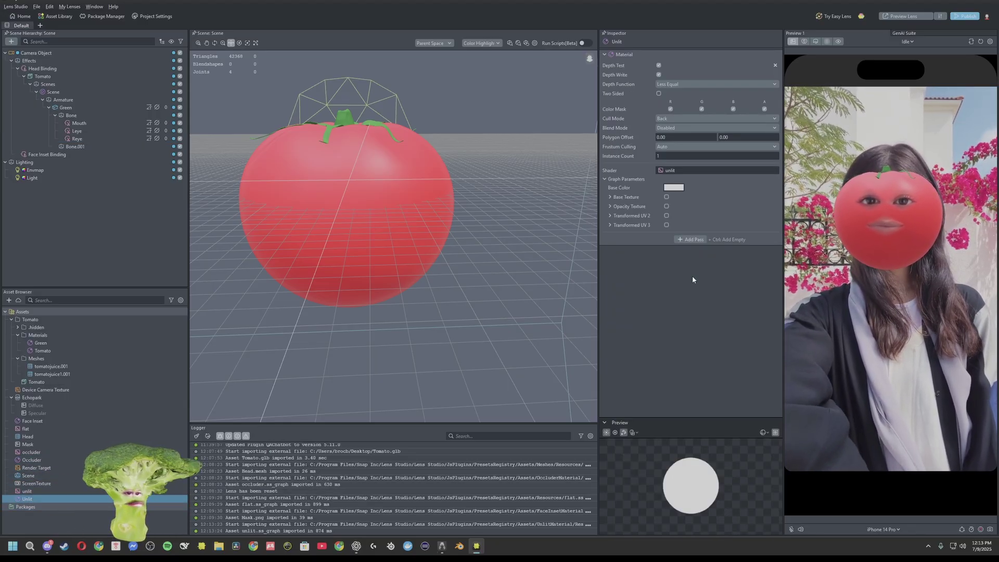
# Set the Unlit material's base colour to yellow (Red 255, Green 255, Blue 0).
pyautogui.click(672, 189)
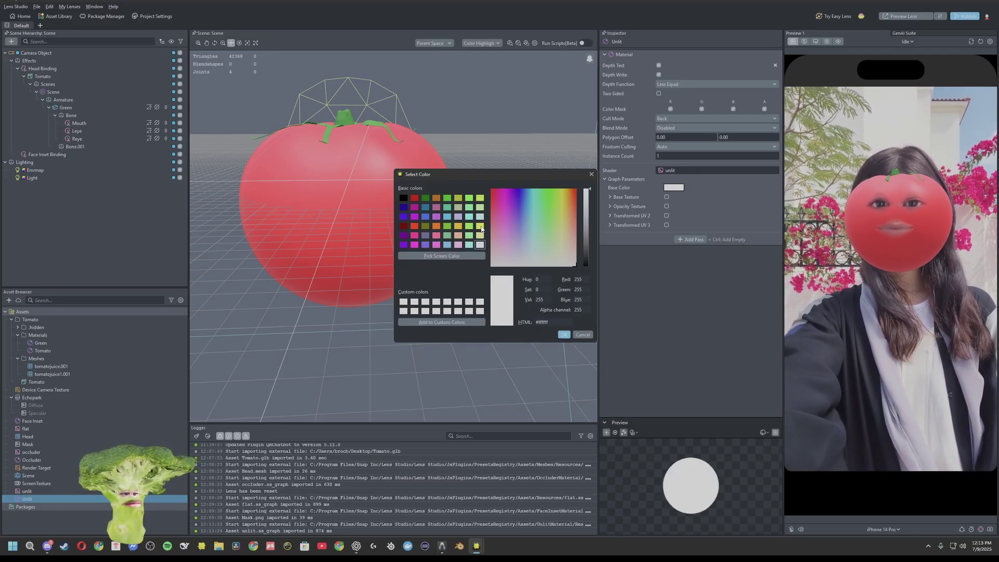
pyautogui.click(480, 227)
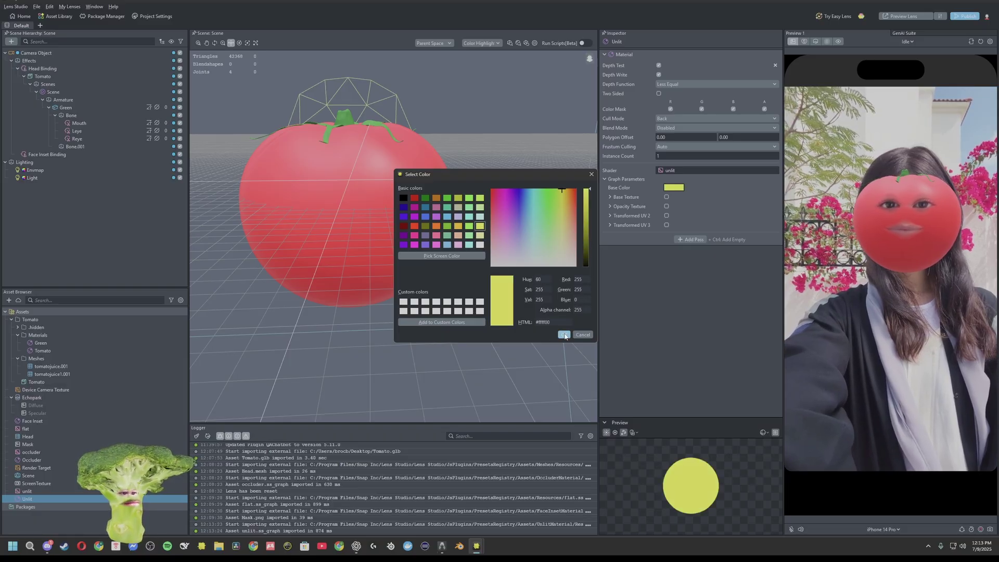
pyautogui.click(563, 335)
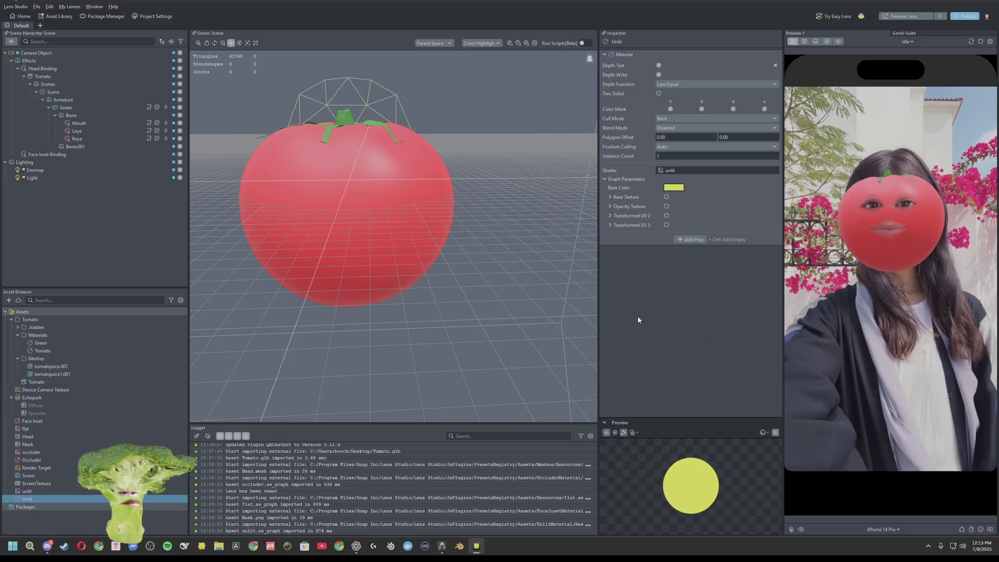
# Add a Screen Image with its camera and set its Stretch Mode to Fill.
pyautogui.click(11, 41)
pyautogui.click(83, 75)
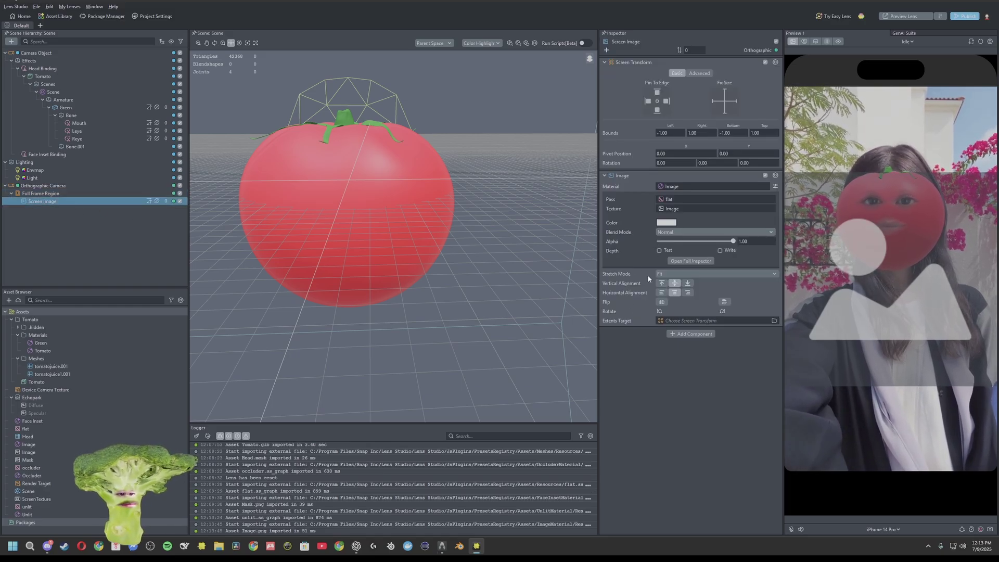
pyautogui.click(672, 274)
pyautogui.click(682, 267)
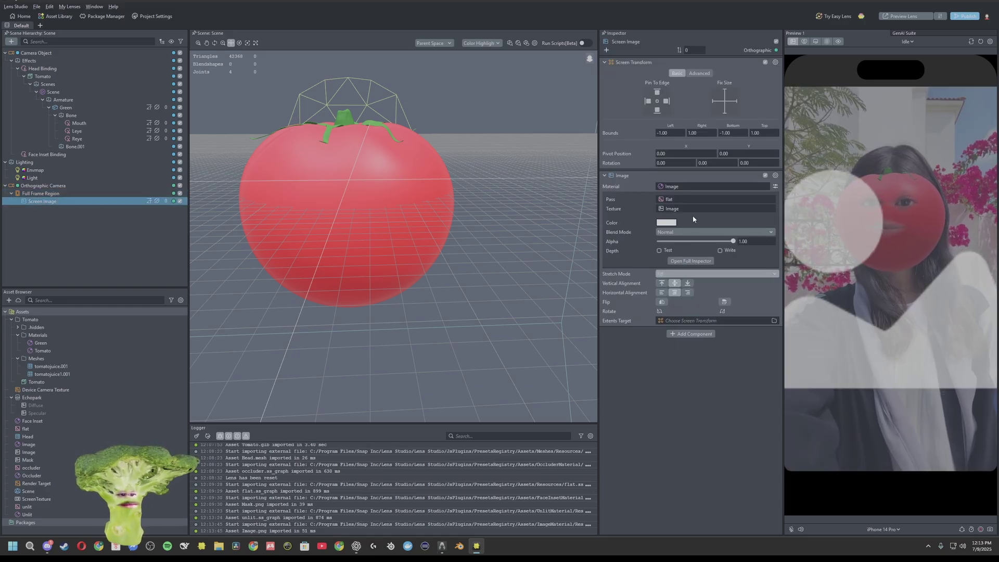
# Assign the yellow Unlit material to the Screen Image and set its Pass to flat.
pyautogui.click(692, 186)
pyautogui.click(567, 227)
pyautogui.click(615, 339)
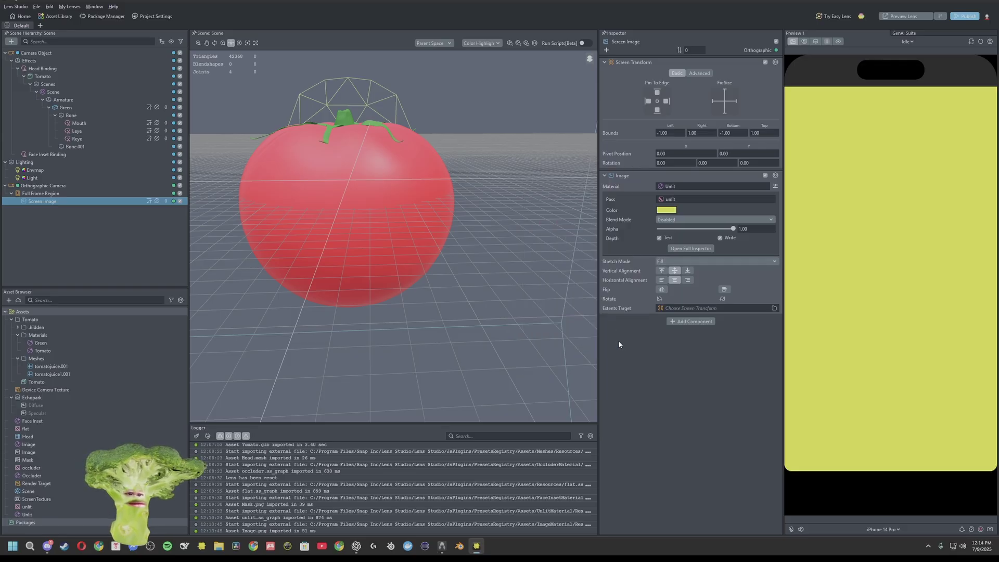
pyautogui.click(693, 199)
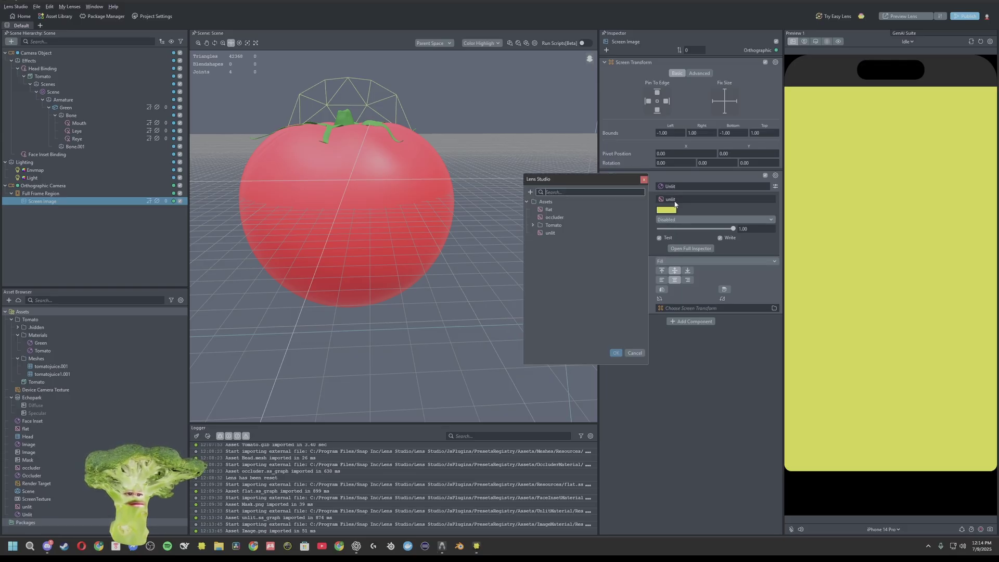
pyautogui.click(580, 208)
pyautogui.click(615, 354)
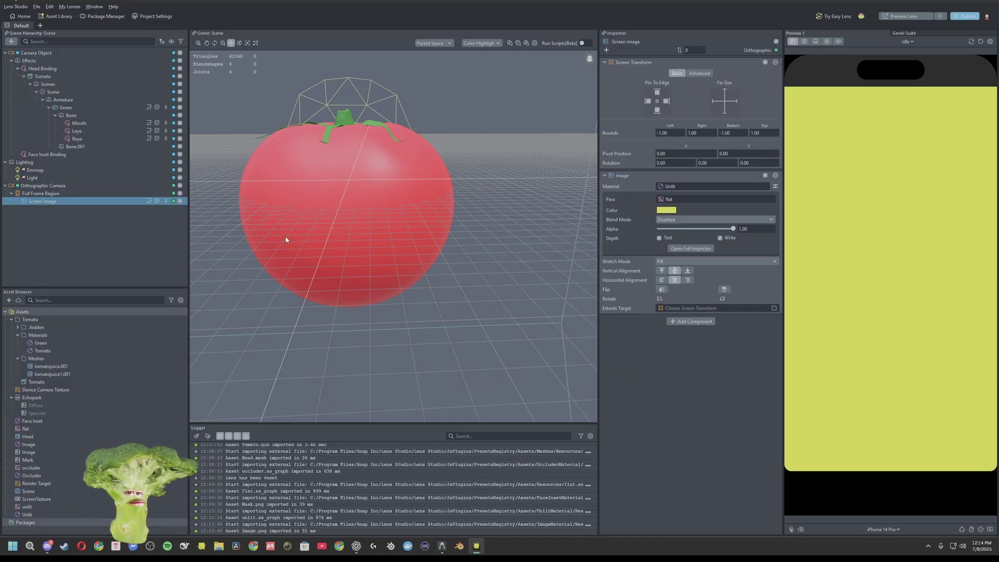
# Create a render target named Background and set it as the Orthographic Camera's Render Target.
pyautogui.click(44, 186)
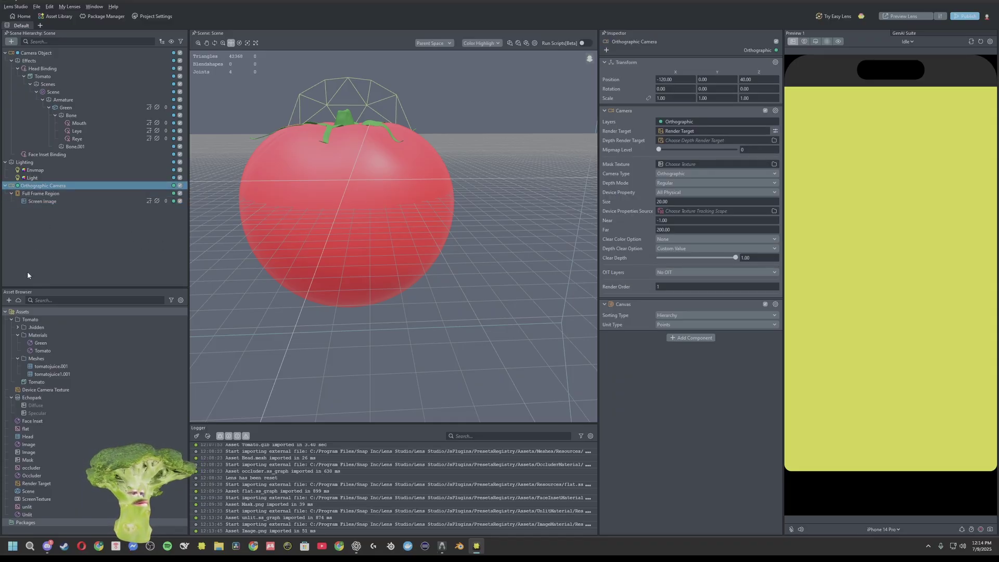
pyautogui.click(8, 300)
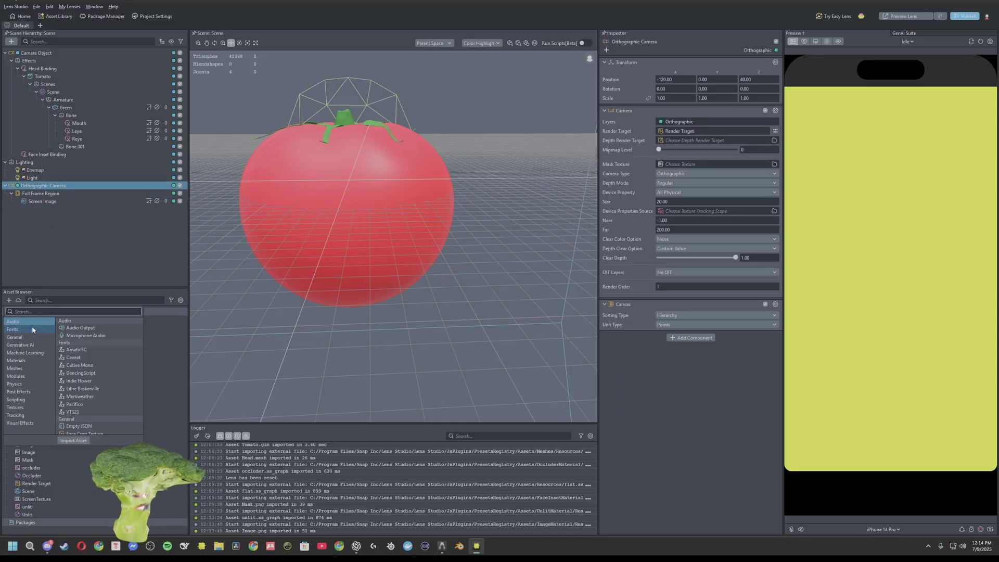
pyautogui.click(86, 338)
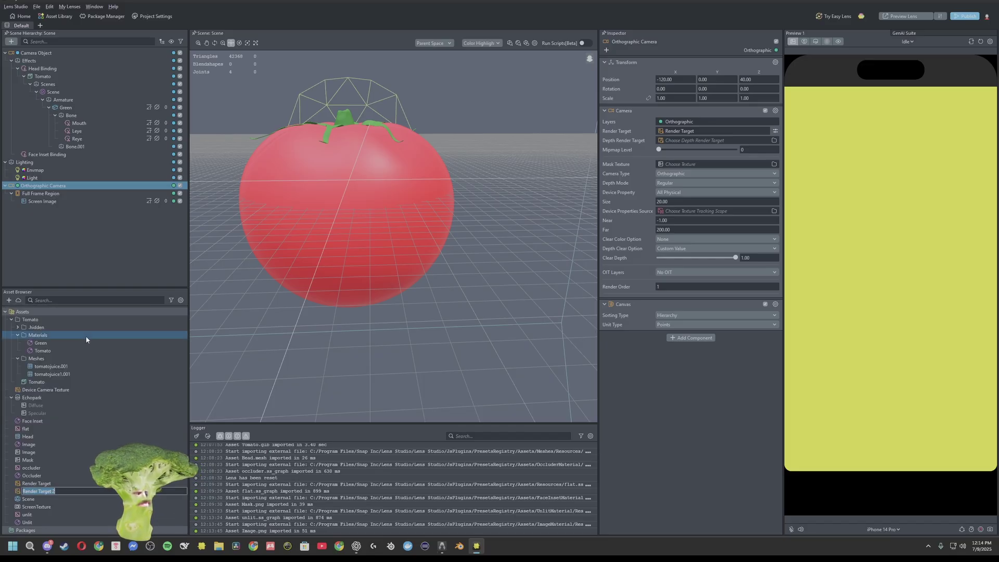
pyautogui.write('Back')
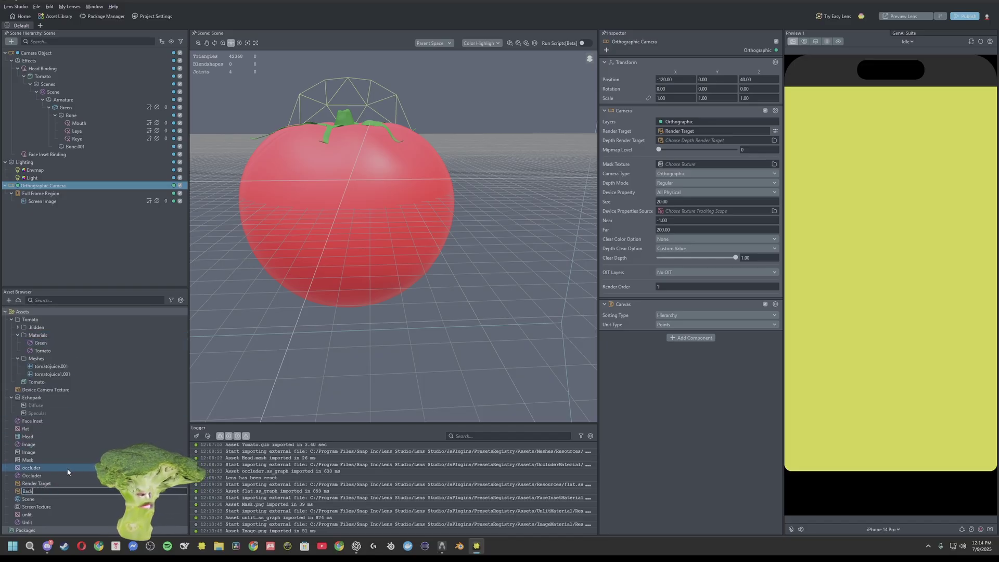
pyautogui.write('ground')
pyautogui.press('Return')
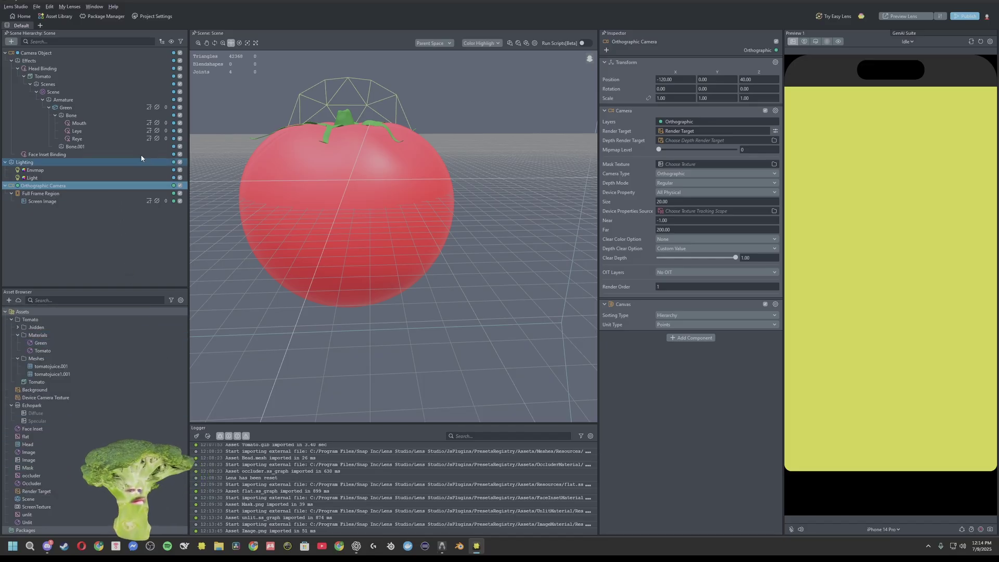
pyautogui.click(684, 131)
pyautogui.click(560, 142)
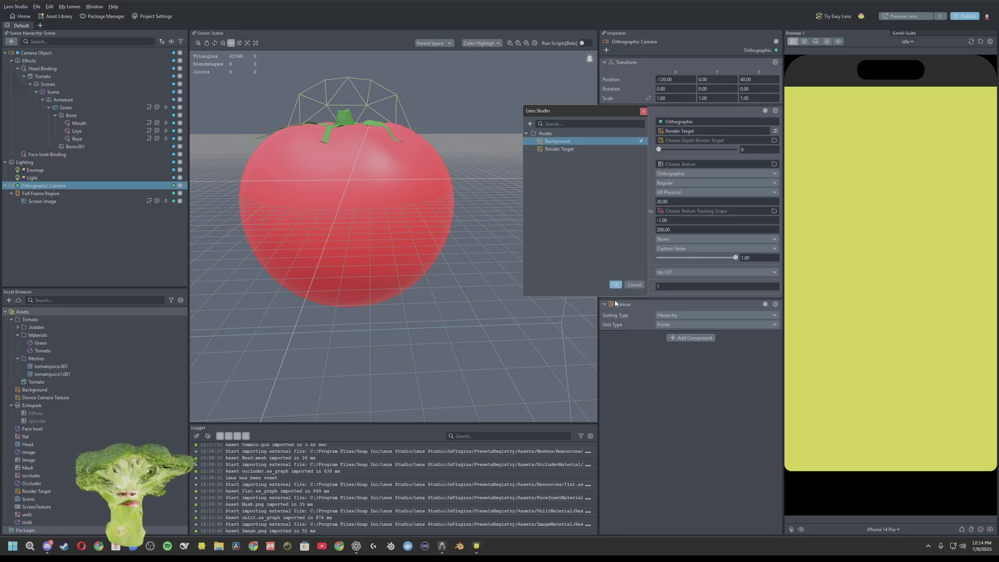
# Set the Camera Object's Clear Color Option to Texture with Background as input, then preview via webcam.
pyautogui.click(36, 53)
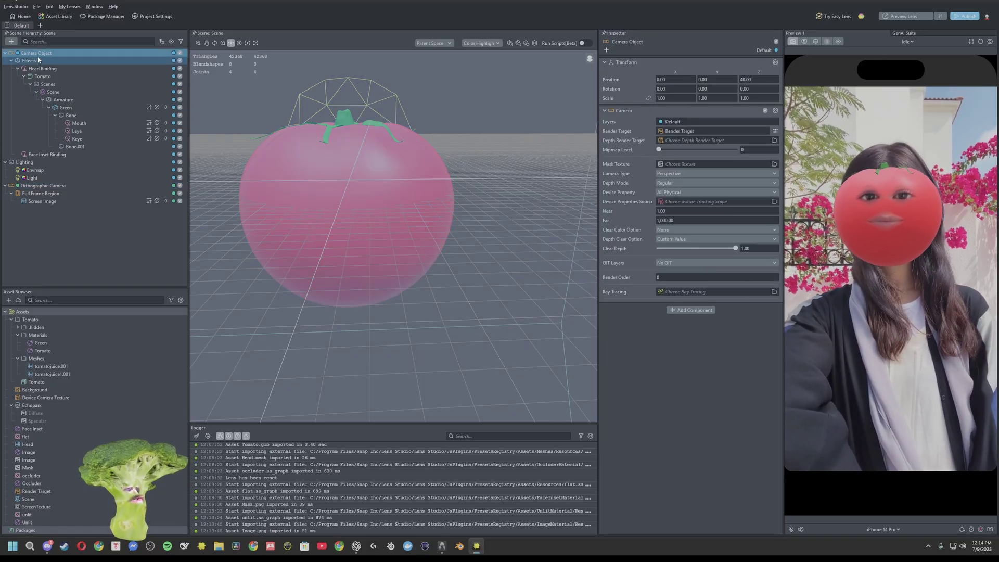
pyautogui.click(691, 230)
pyautogui.click(691, 255)
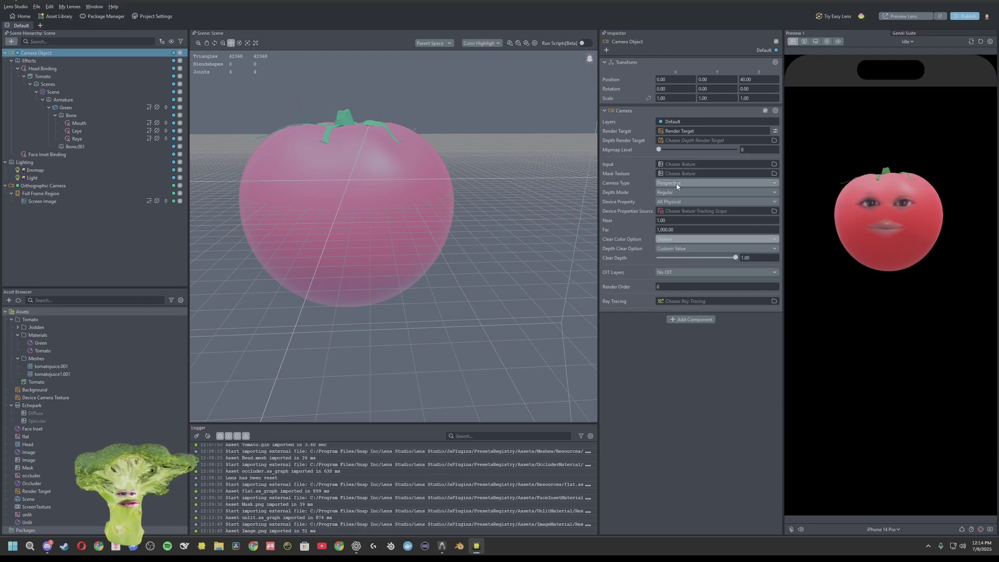
pyautogui.click(683, 164)
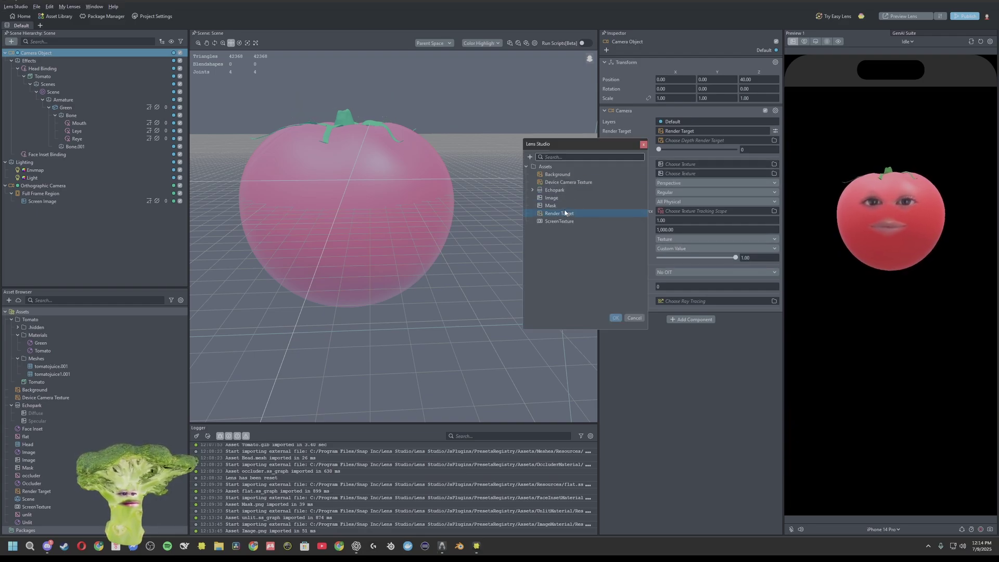
pyautogui.click(557, 175)
pyautogui.click(615, 318)
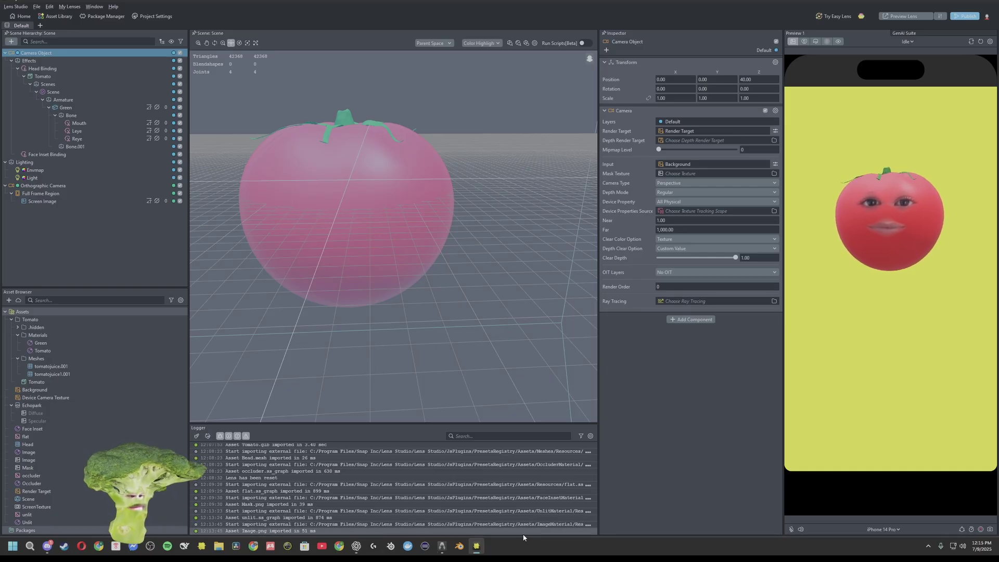
pyautogui.click(927, 553)
pyautogui.click(805, 41)
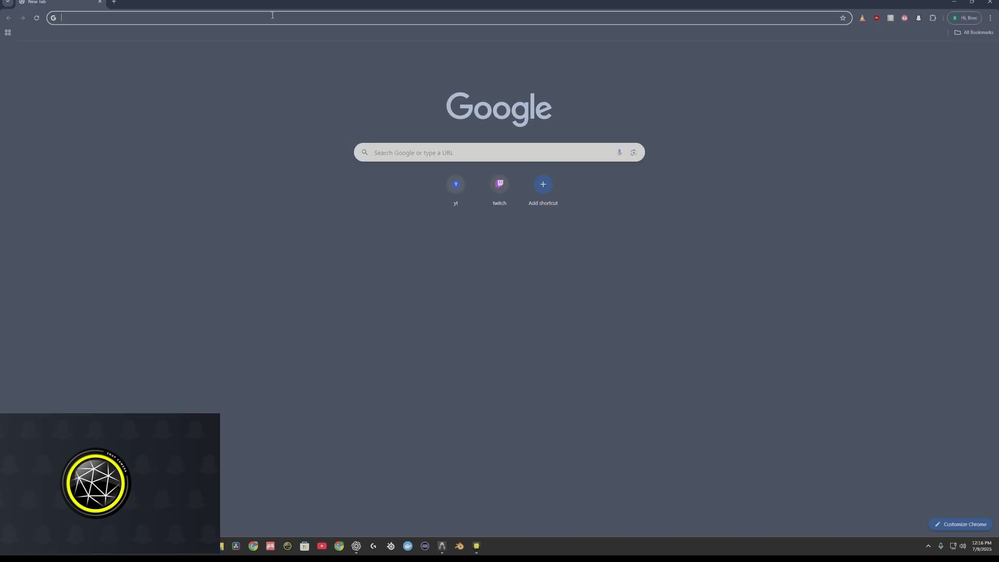
# Search Google for 'github frozen atlas' and open the OLC-Repo repository.
pyautogui.write('gi')
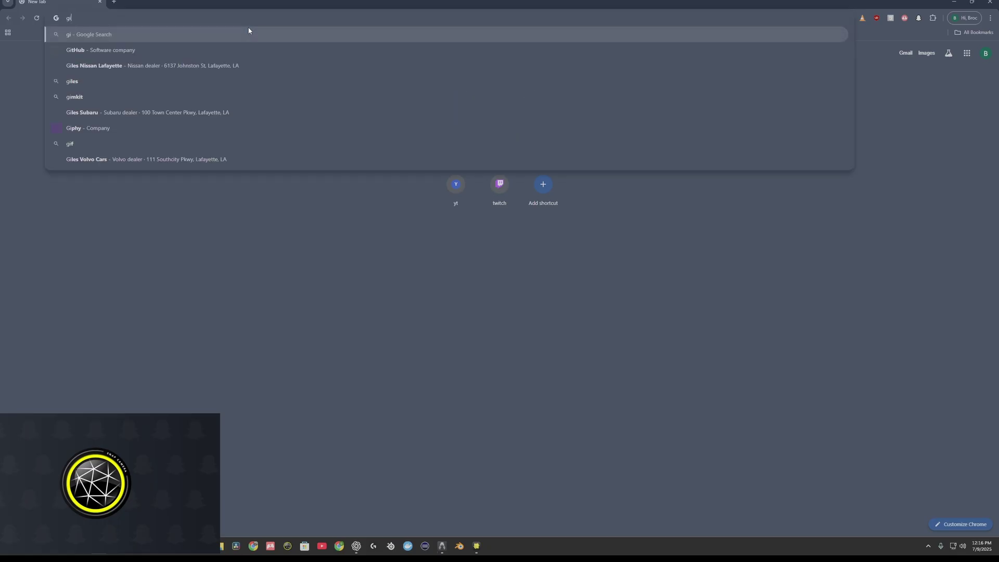
pyautogui.write('thub frozen atlas')
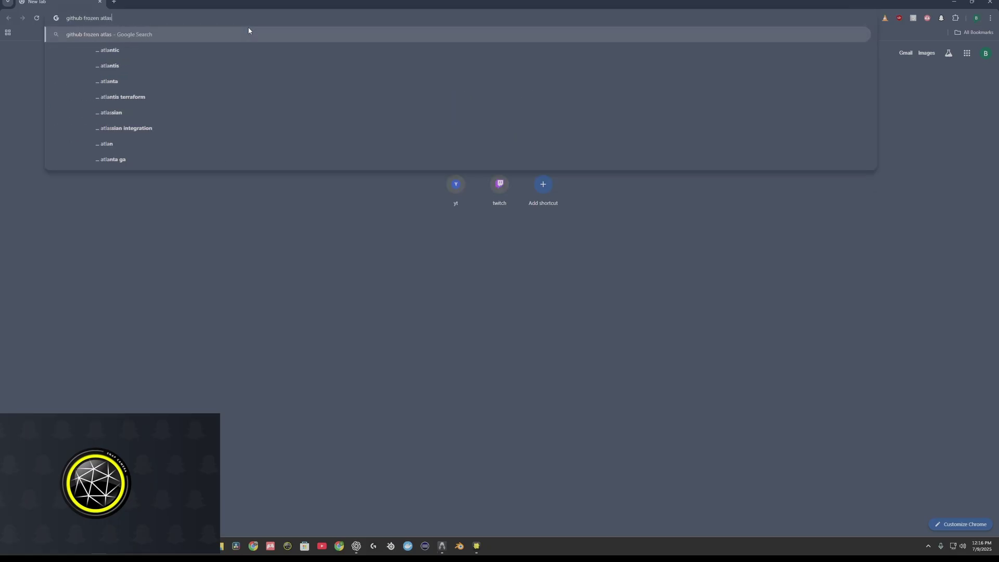
pyautogui.press('Return')
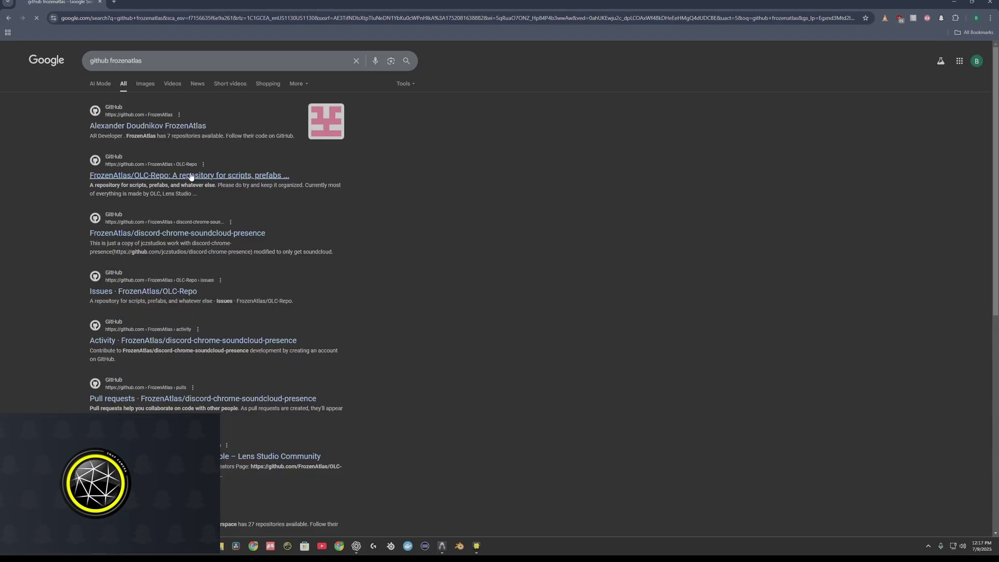
pyautogui.click(191, 176)
# Go to Projects and Templates > SmoothFollow > Public and download the raw SmoothFollow.js file.
pyautogui.click(300, 232)
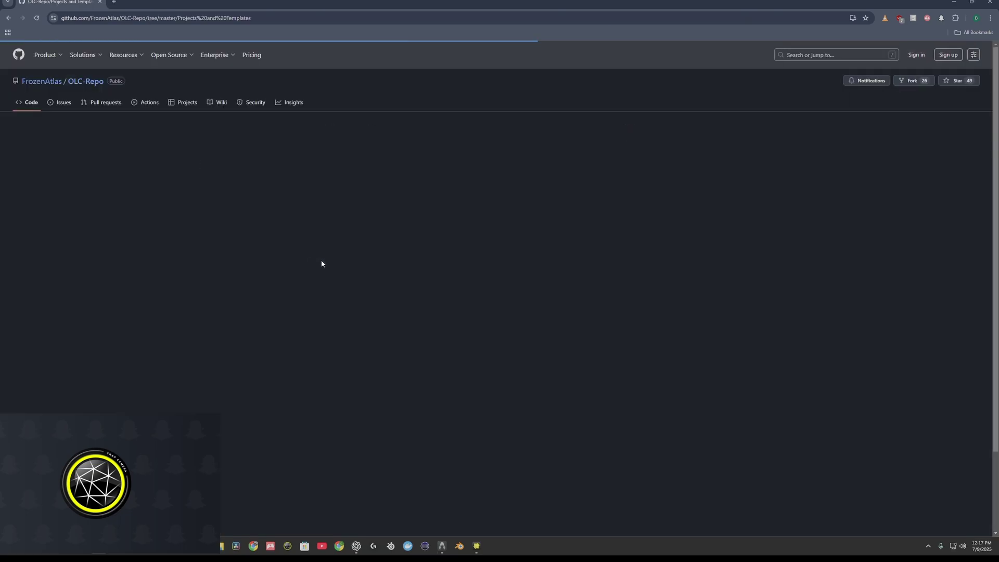
pyautogui.scroll(-2, 203, 327)
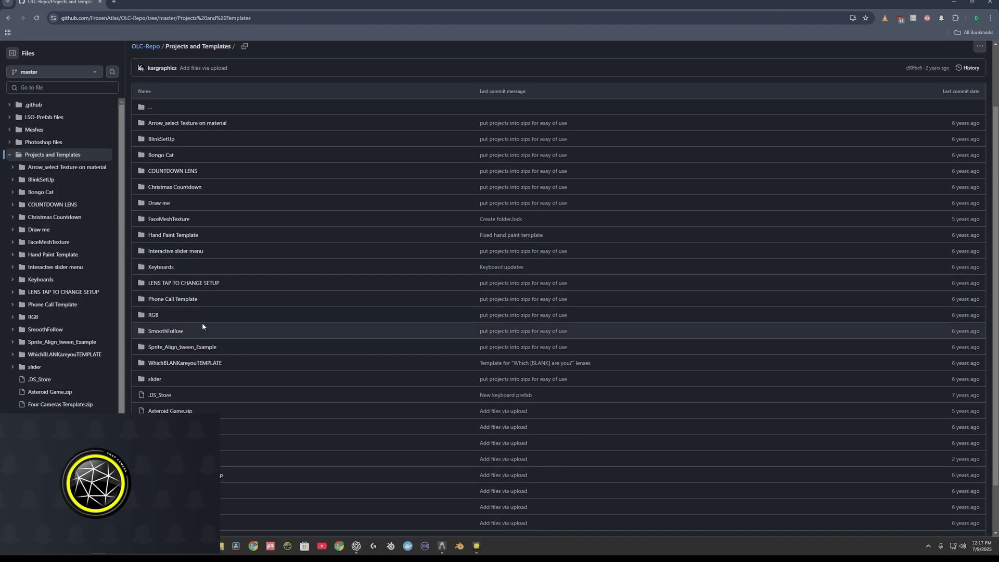
pyautogui.click(171, 333)
pyautogui.click(156, 130)
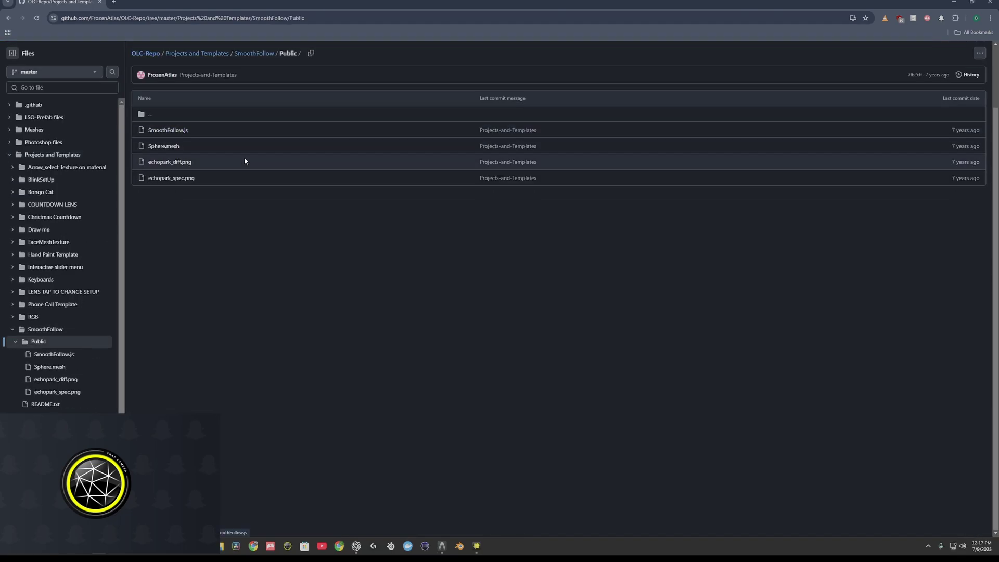
pyautogui.click(168, 130)
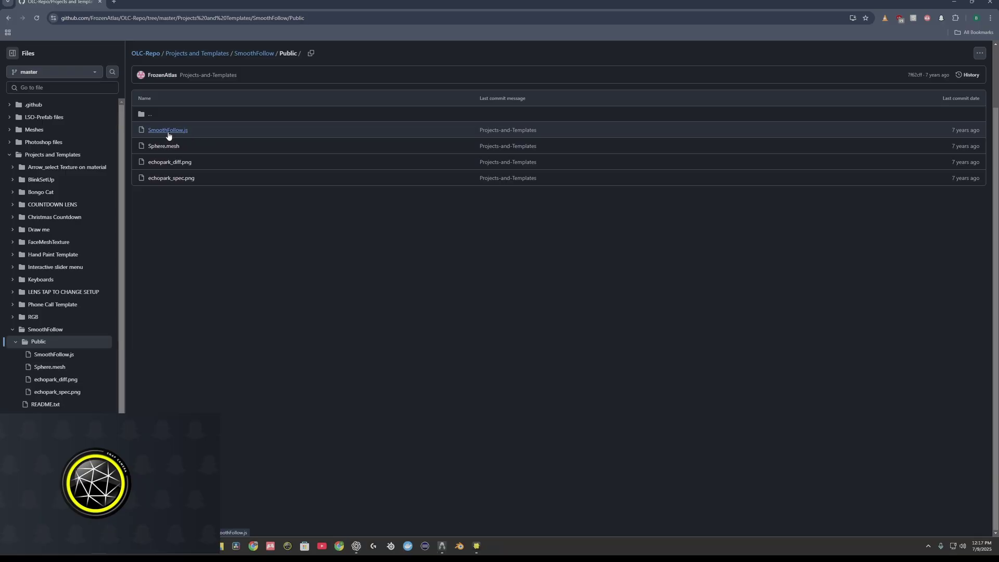
pyautogui.click(940, 101)
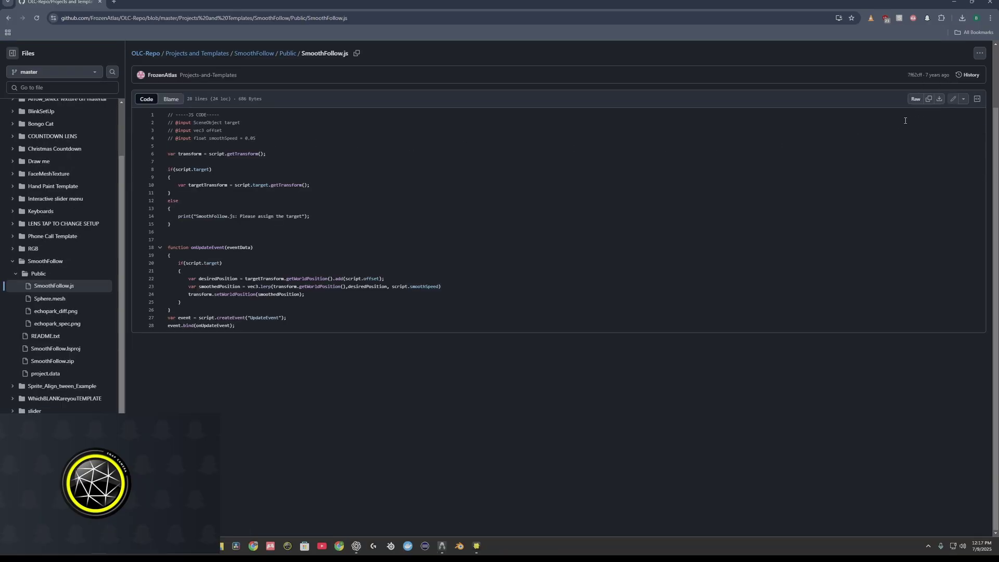
# Drag SmoothFollow (1).js from the Downloads folder into Lens Studio's Asset Browser.
pyautogui.hotkey('alt', 'Tab')
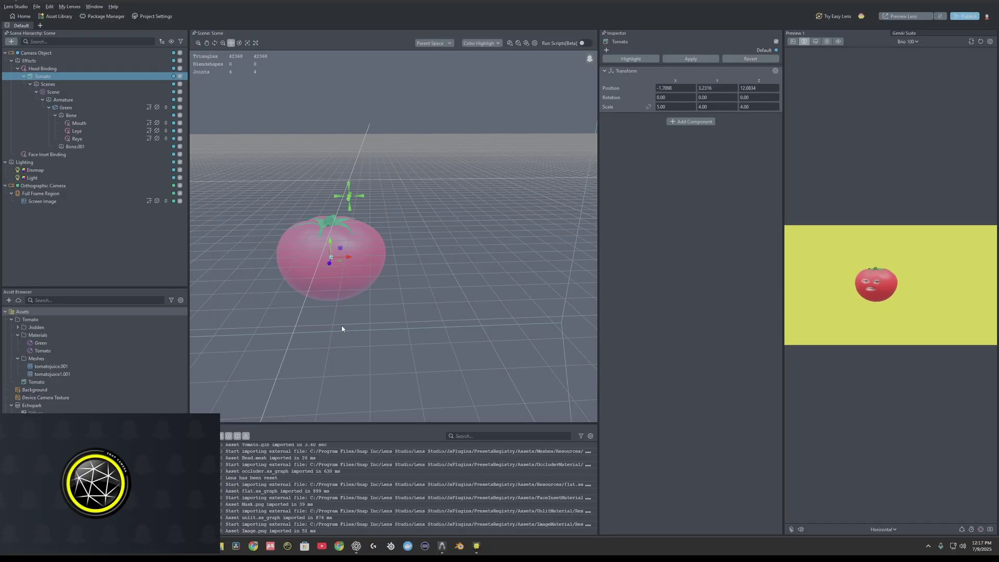
pyautogui.click(222, 546)
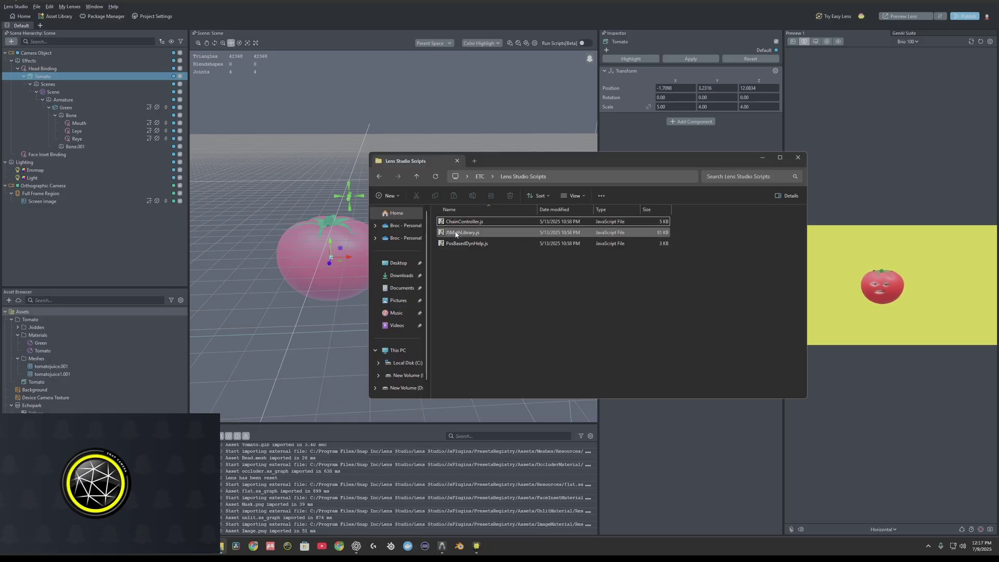
pyautogui.click(402, 276)
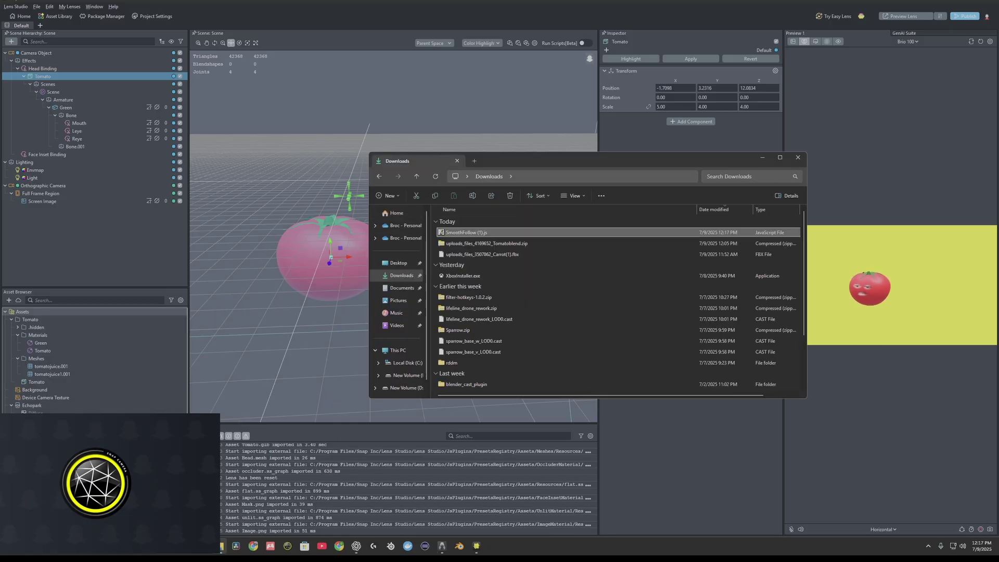
pyautogui.moveTo(461, 232); pyautogui.dragTo(94, 364)
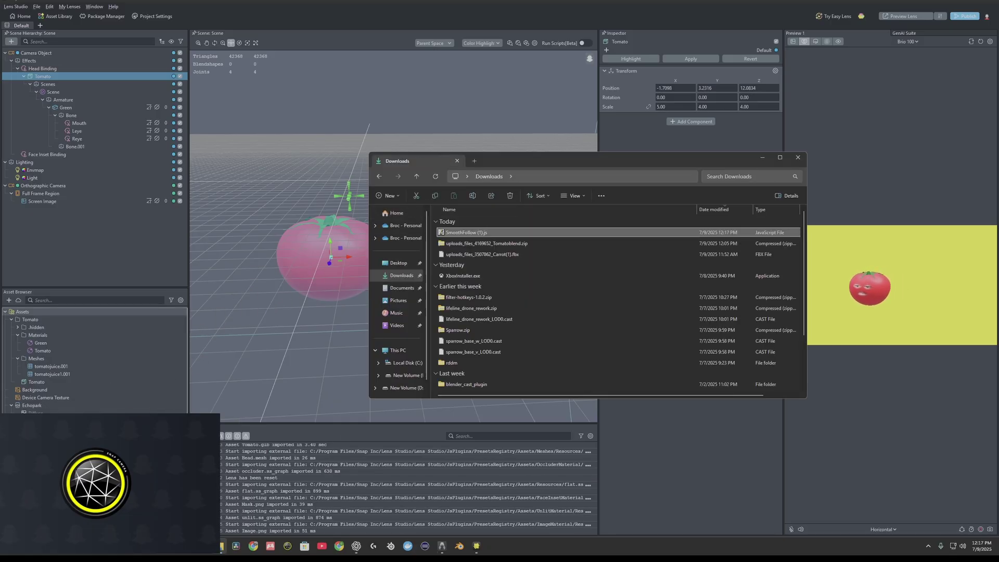
pyautogui.click(762, 157)
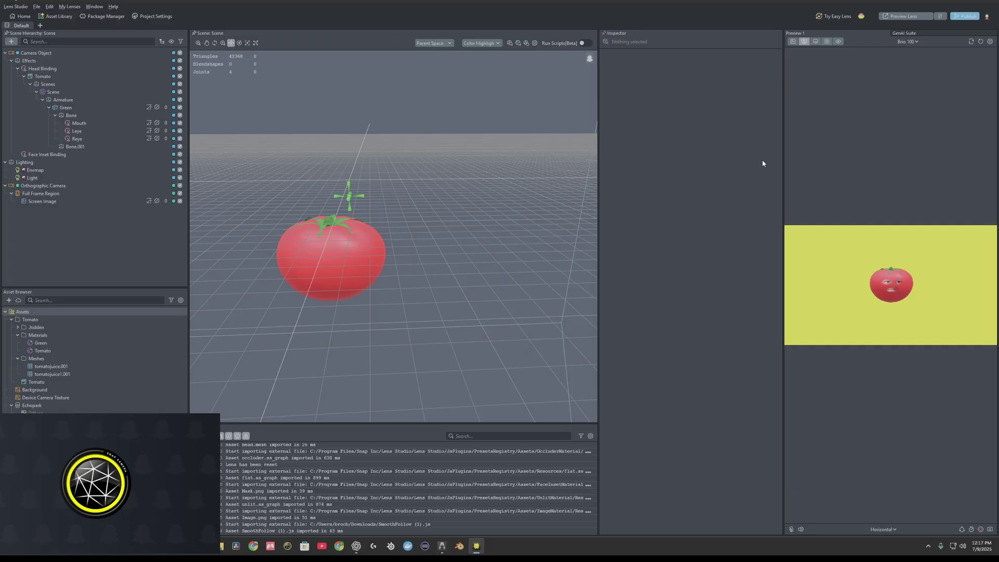
# Add the SmoothFollow (1) script to Bone.001 and set its Target to Head Binding.
pyautogui.click(66, 147)
pyautogui.scroll(-1, 93, 365)
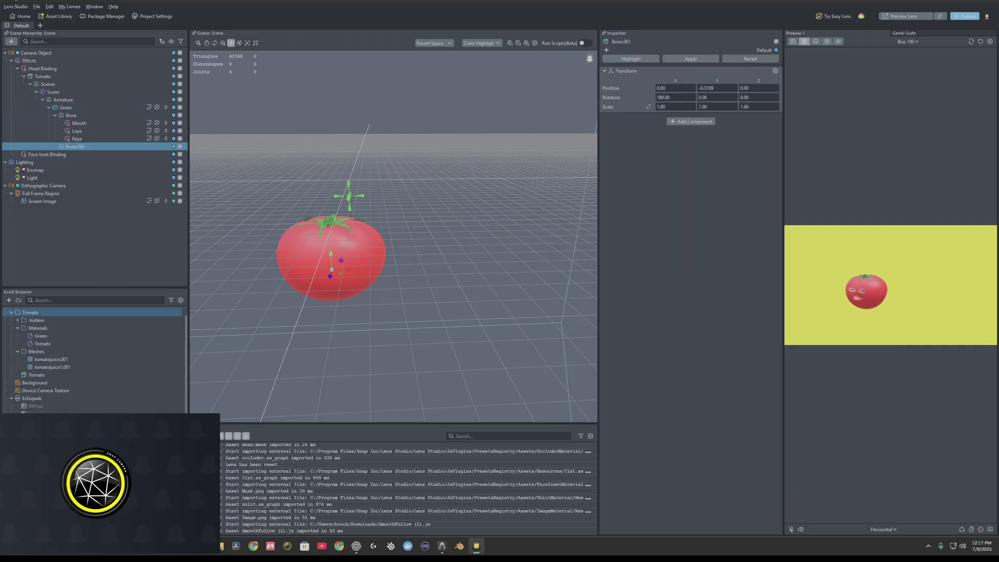
pyautogui.moveTo(47, 469); pyautogui.dragTo(685, 161)
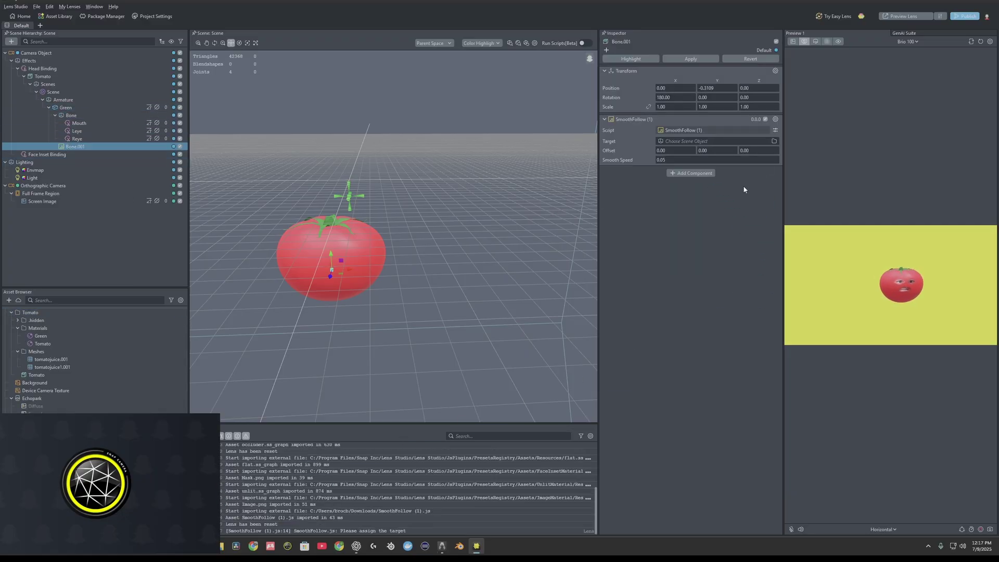
pyautogui.click(688, 141)
pyautogui.click(549, 159)
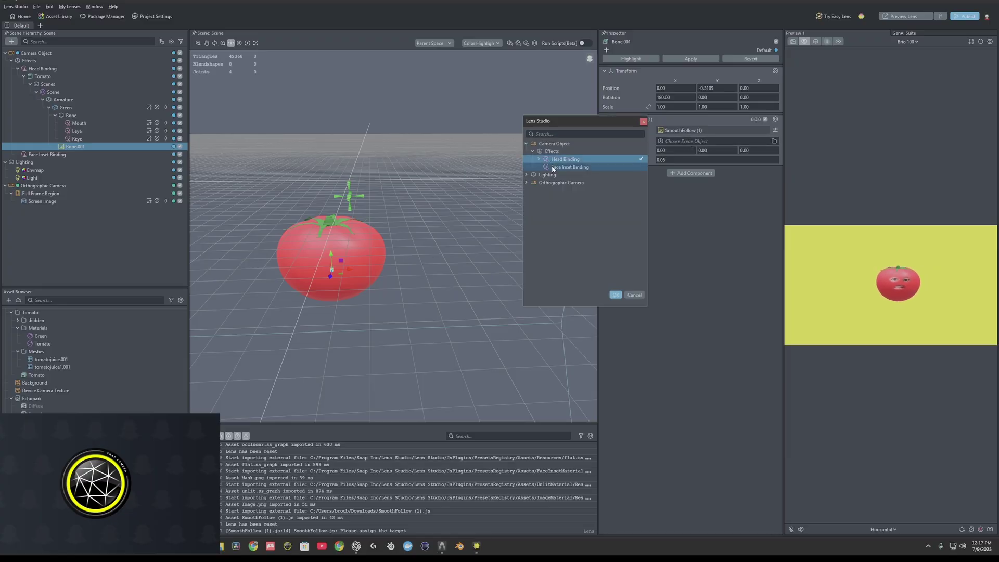
pyautogui.click(615, 294)
# Delete Face Inset Binding and set Bone.001's Smooth Speed to 0.15.
pyautogui.click(65, 153)
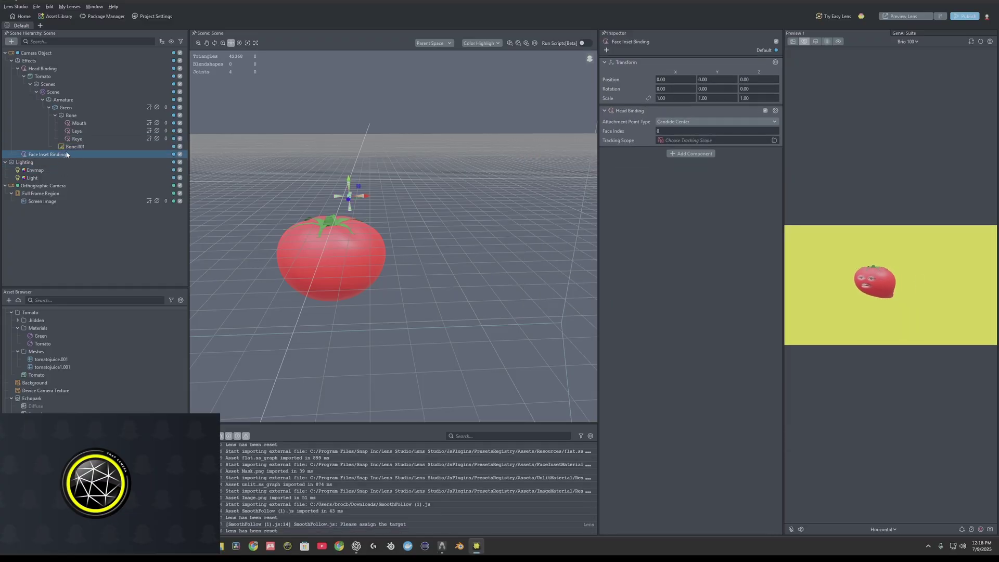
pyautogui.press('Delete')
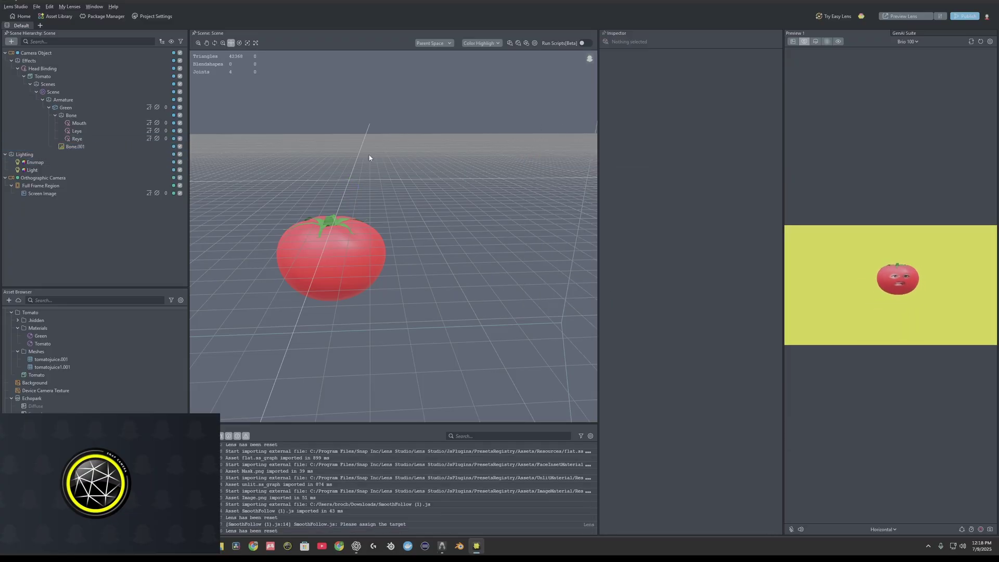
pyautogui.click(75, 146)
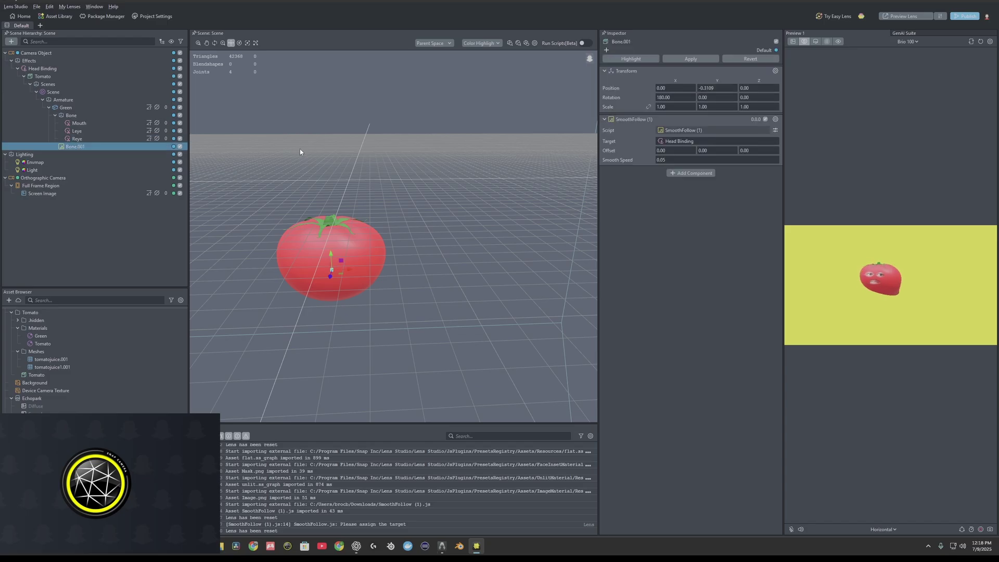
pyautogui.click(673, 161)
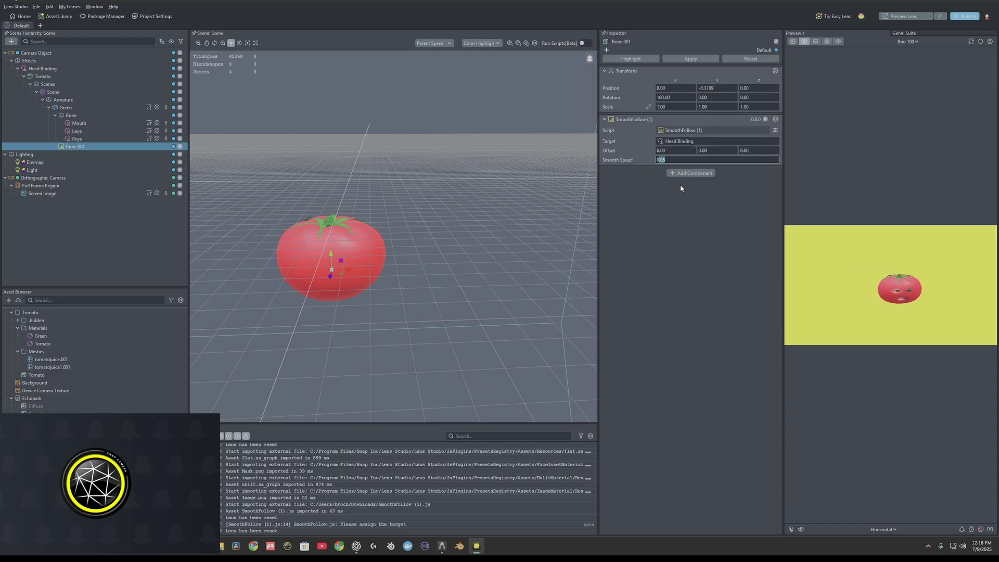
pyautogui.write('0.15')
pyautogui.press('Return')
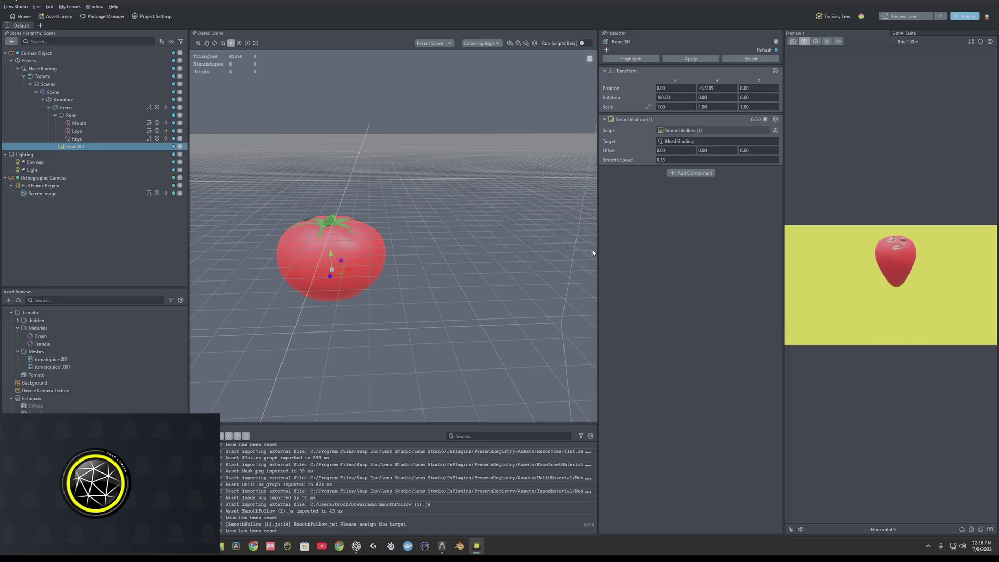
# Move Bone.001 to the hierarchy root and adjust its follow offset, Rotation X (-180) and Scale Y (3).
pyautogui.moveTo(68, 148); pyautogui.dragTo(65, 209)
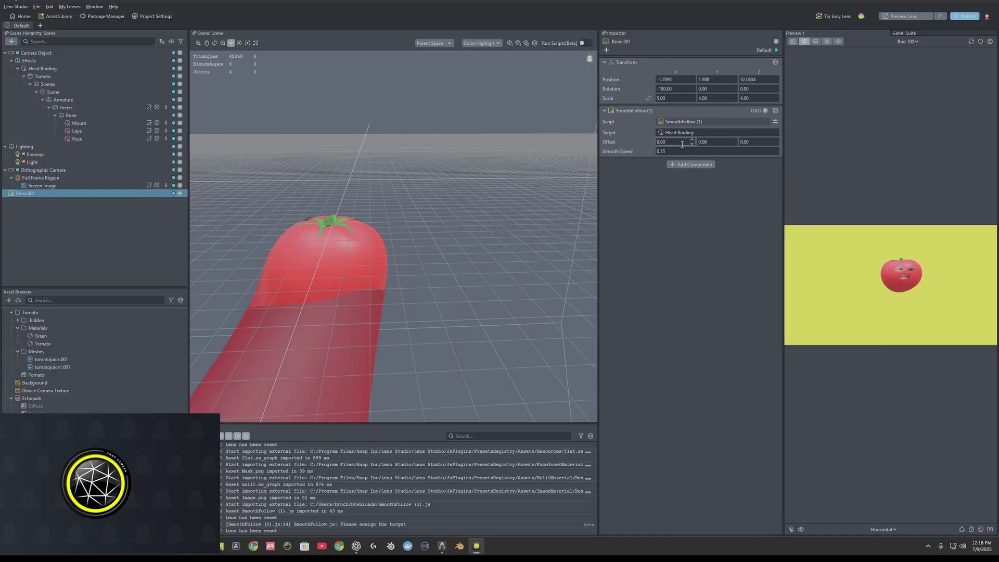
pyautogui.click(712, 141)
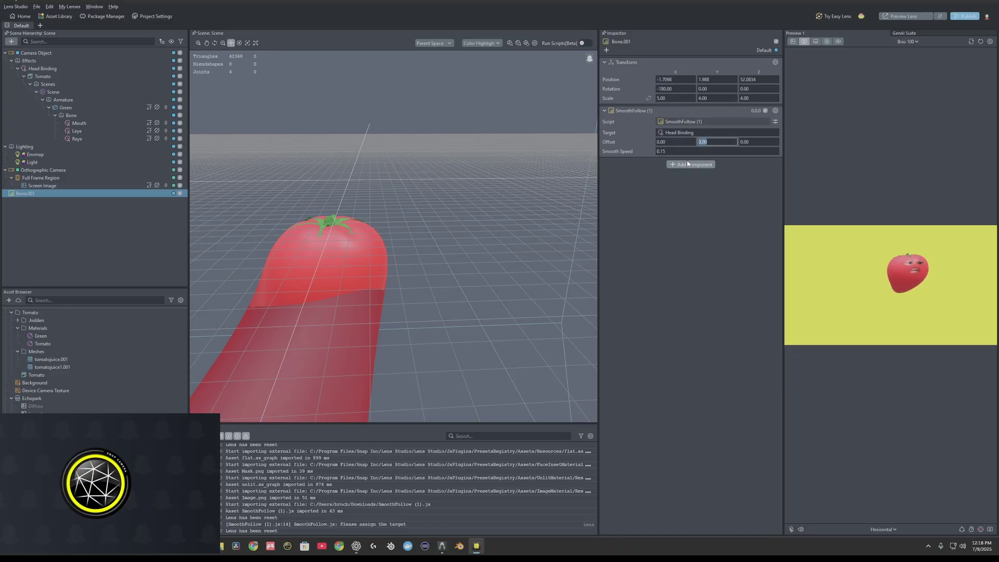
pyautogui.write('5.3641')
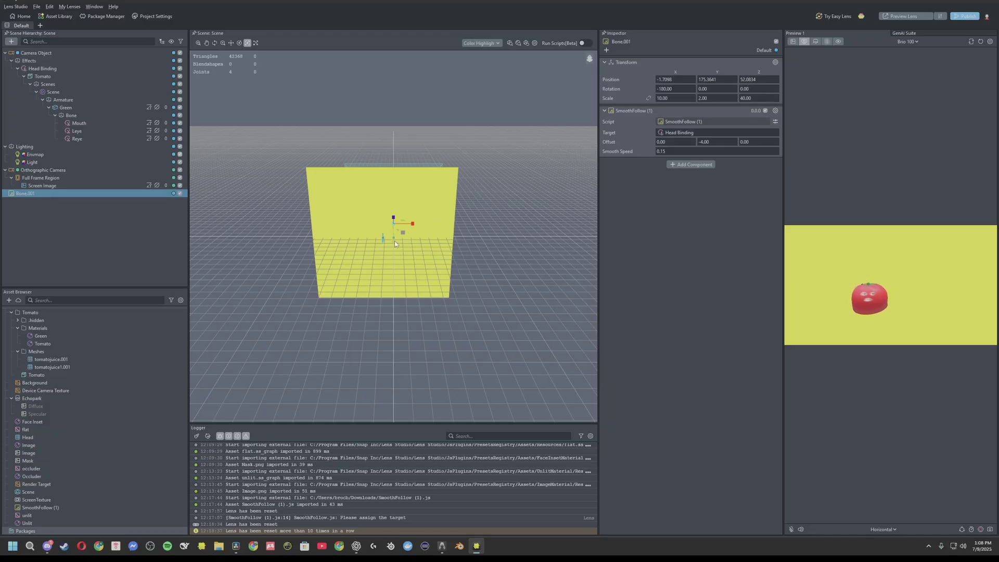
pyautogui.moveTo(413, 228); pyautogui.dragTo(342, 230)
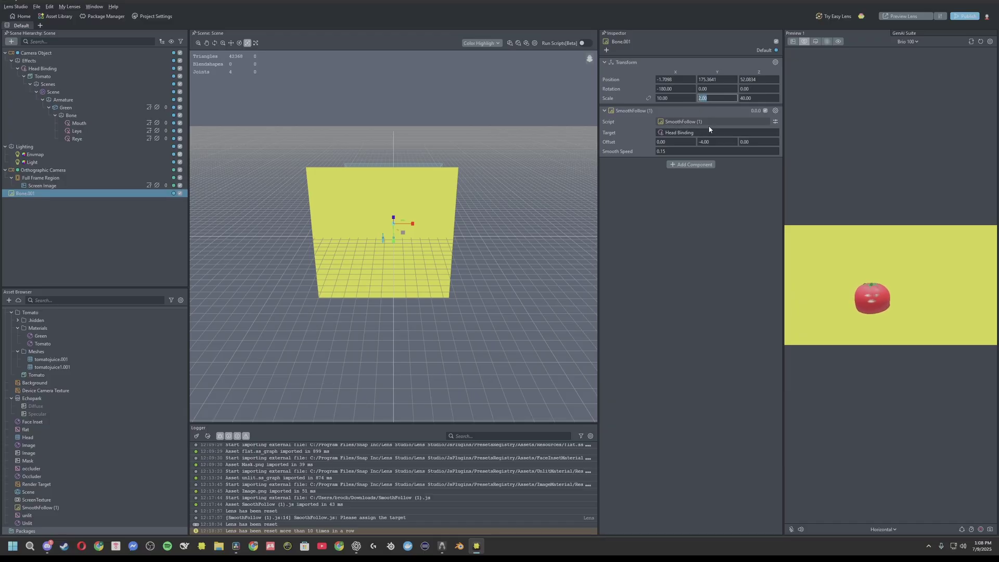
pyautogui.press('Tab')
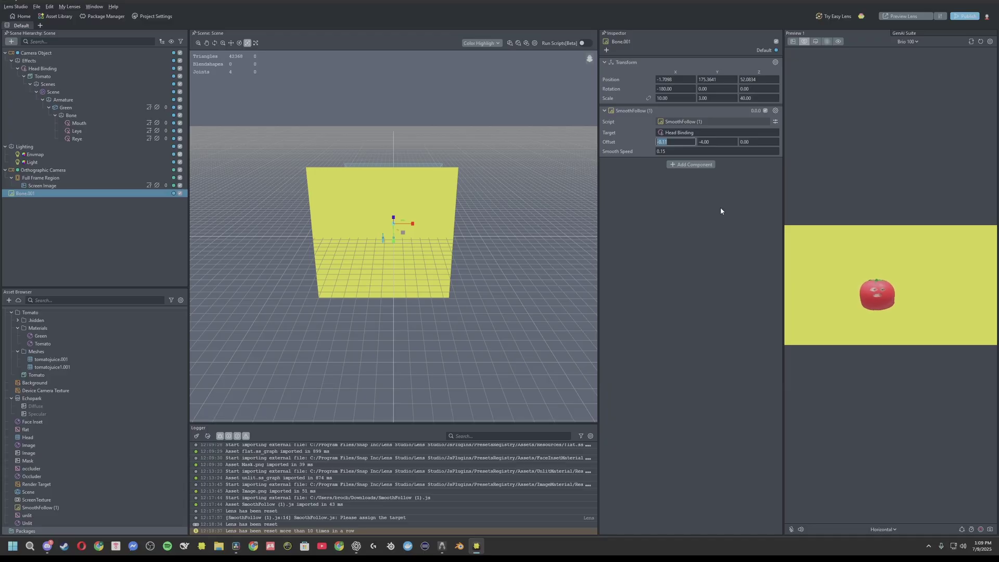
# Check the Preview, Lens Icon and General project settings, then publish the TomatoBroc lens.
pyautogui.click(152, 16)
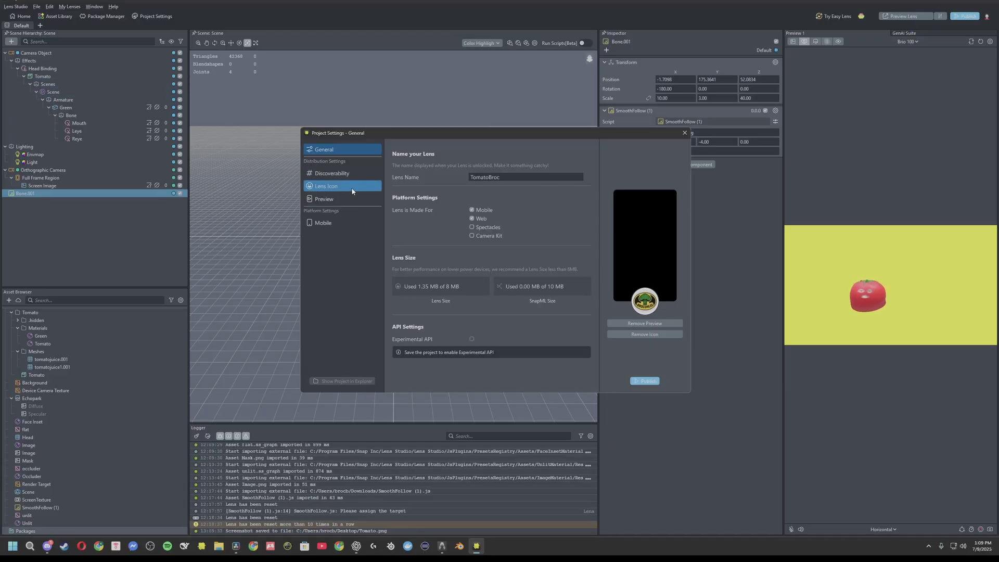
pyautogui.click(342, 199)
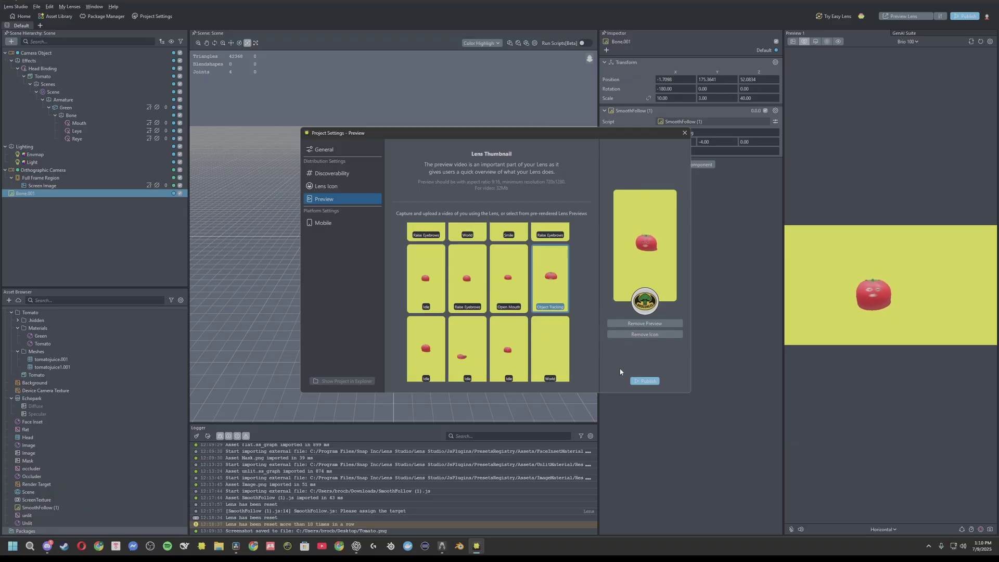
pyautogui.click(644, 302)
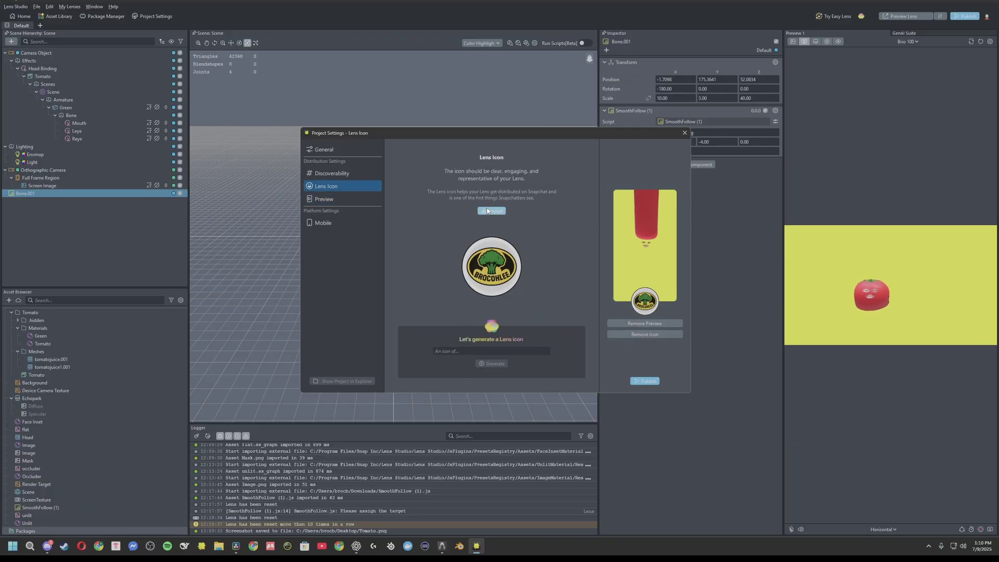
pyautogui.click(324, 150)
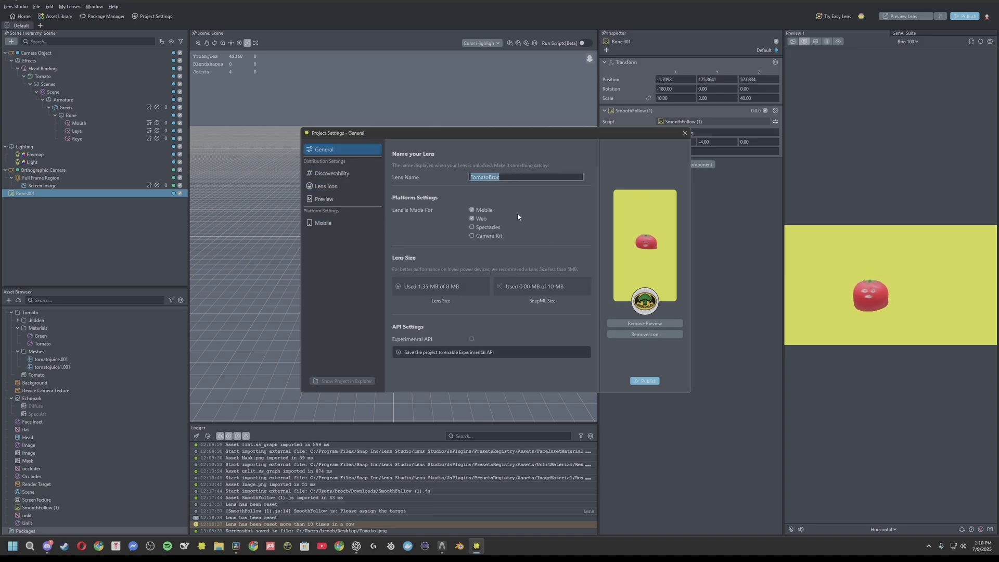
pyautogui.click(512, 196)
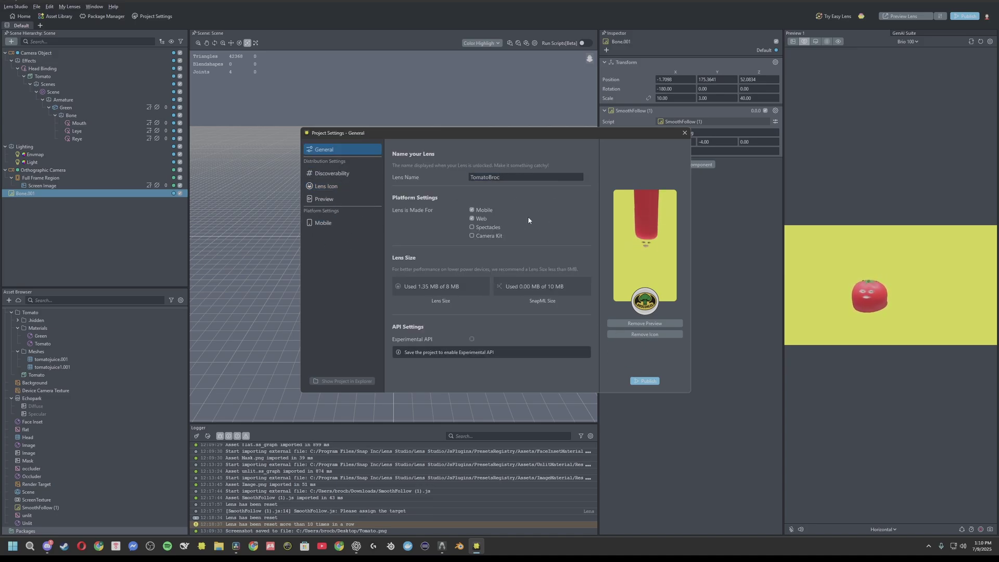
pyautogui.click(647, 382)
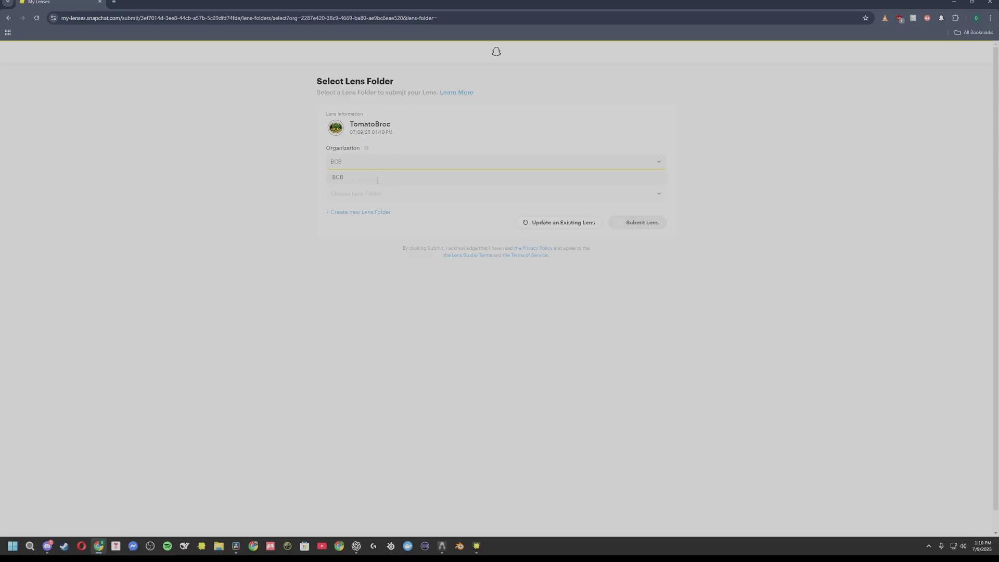
# Put TomatoBroc in the BCB folder, submit it, and set the primary category to Funny.
pyautogui.click(385, 209)
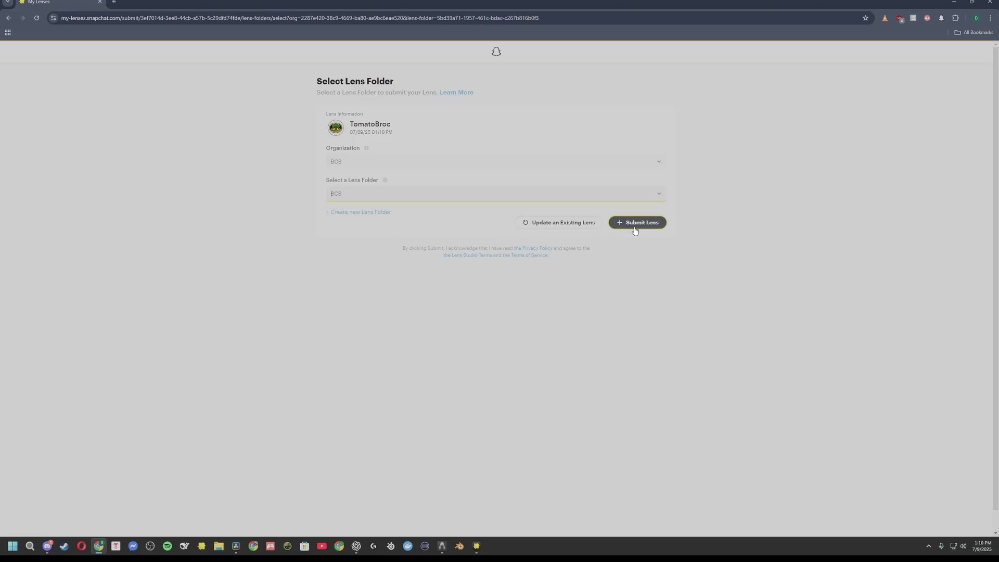
pyautogui.click(635, 223)
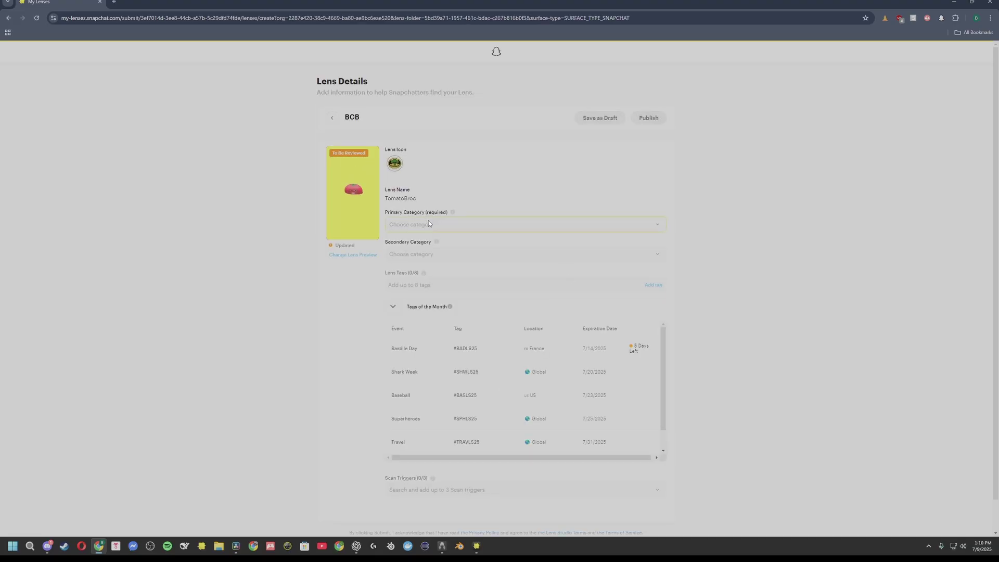
pyautogui.click(429, 222)
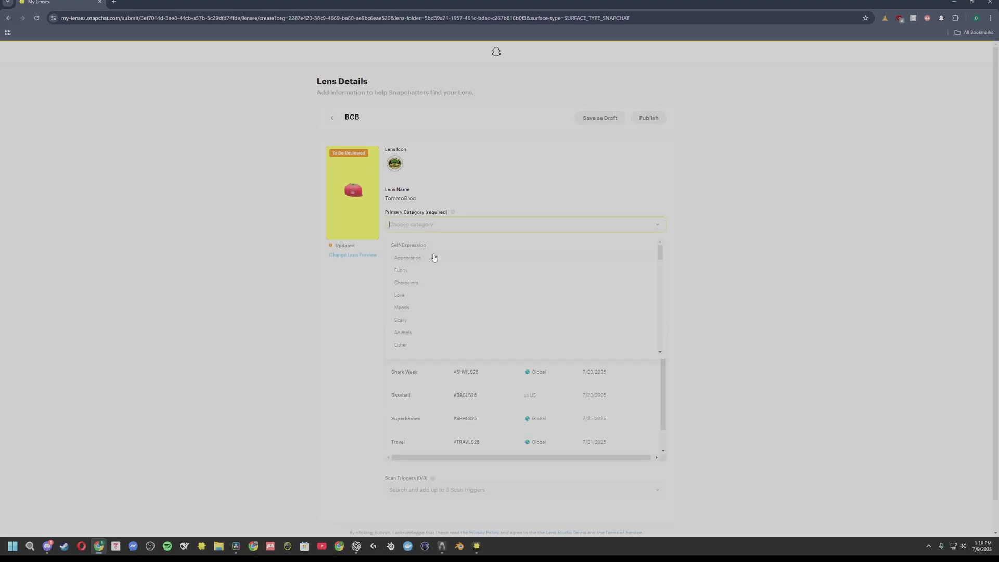
pyautogui.click(406, 272)
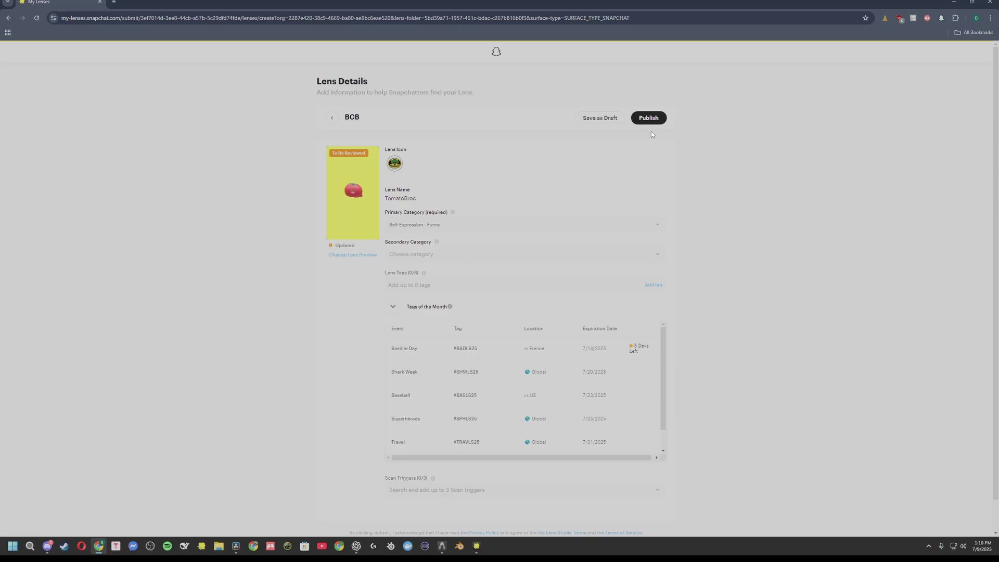
# Publish the lens with Hidden visibility.
pyautogui.click(647, 119)
pyautogui.click(509, 294)
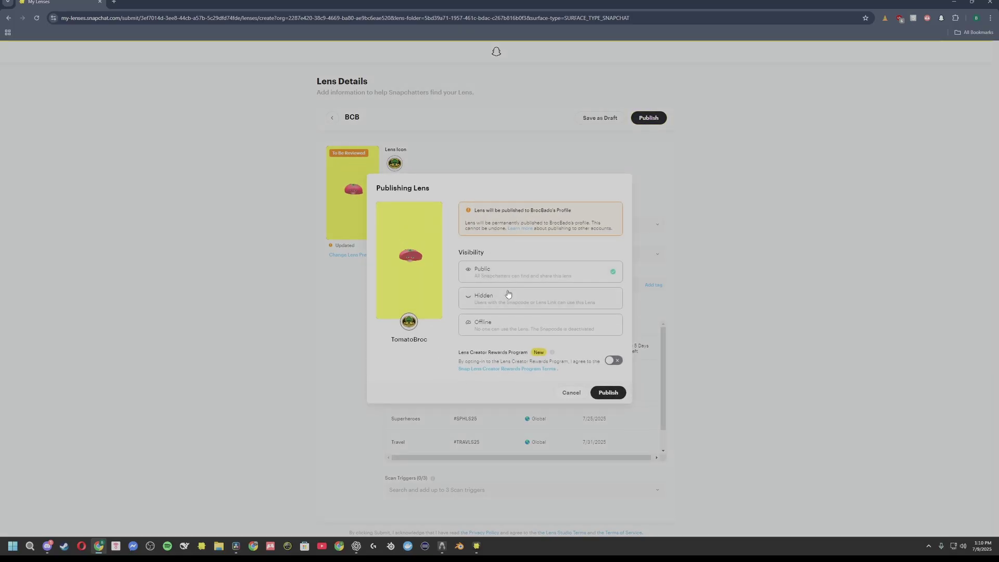
pyautogui.click(615, 392)
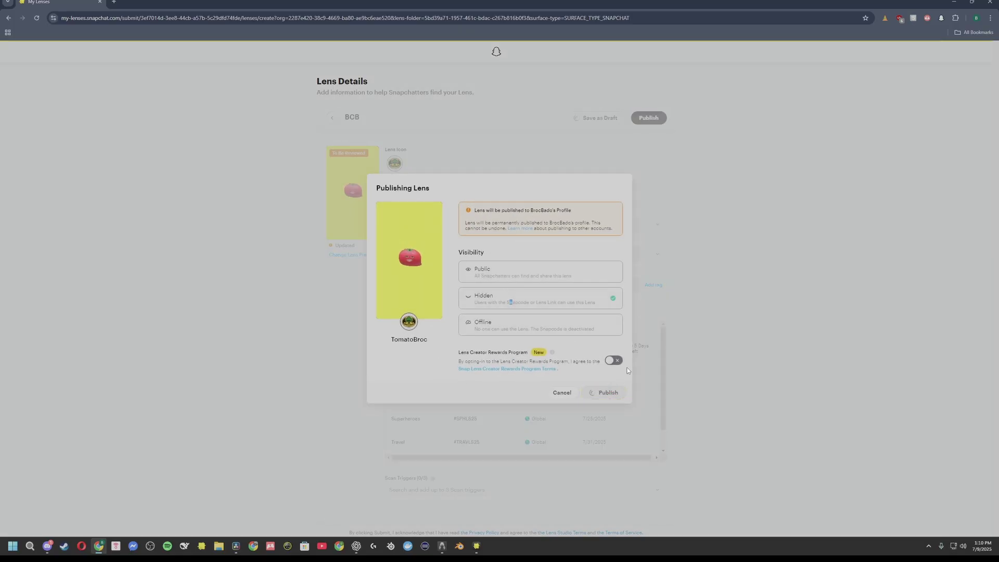